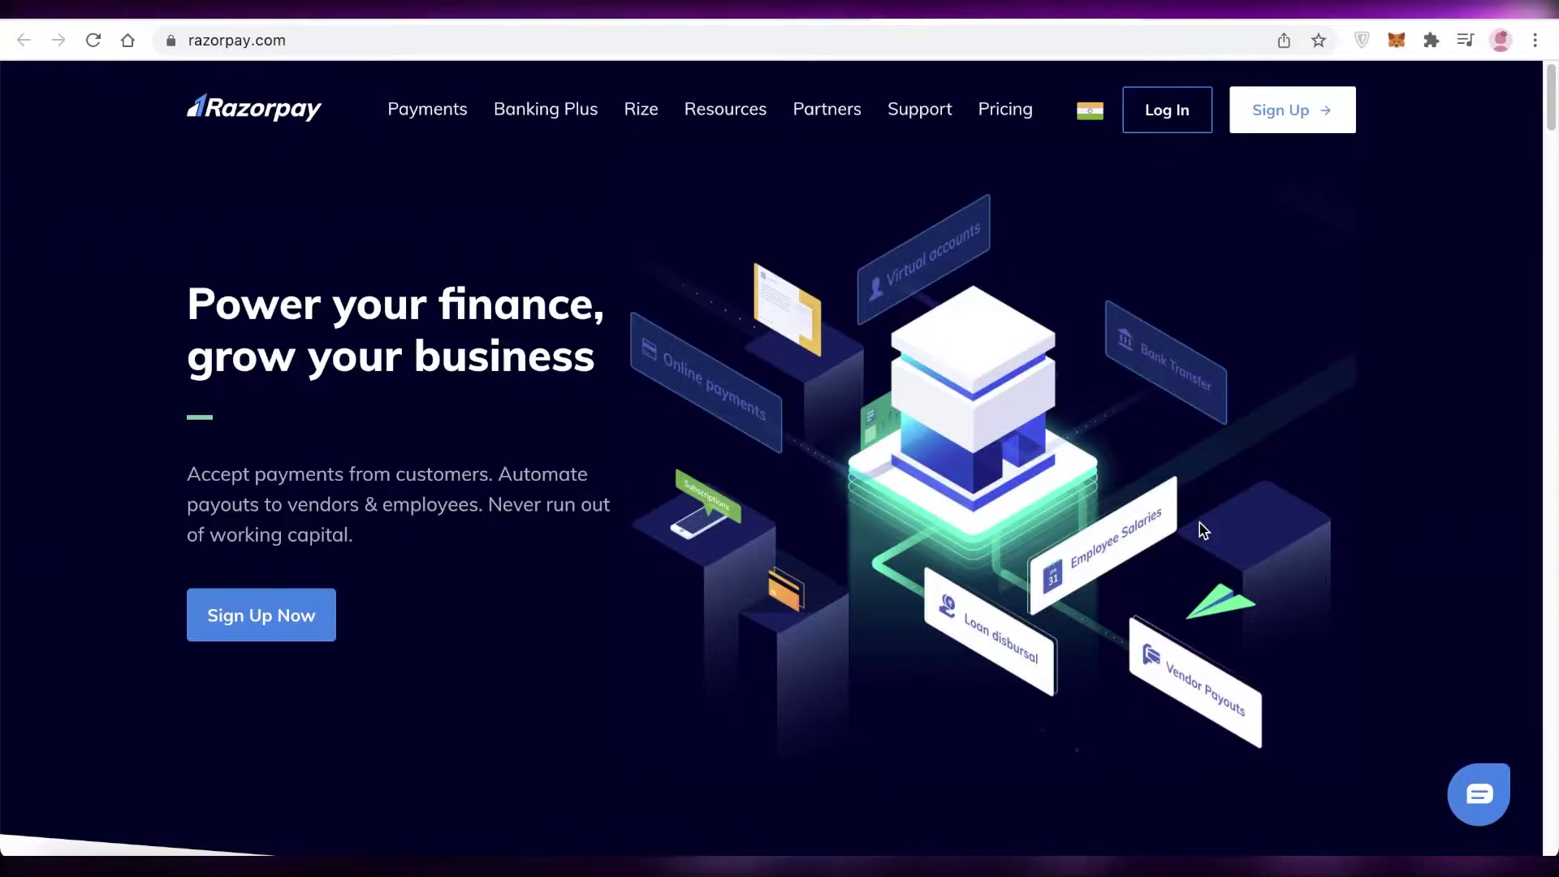
- Browse the Razorpay homepage and open the sign-up page, dismissing the saved email suggestions
scroll(1040, 359, down, 10)
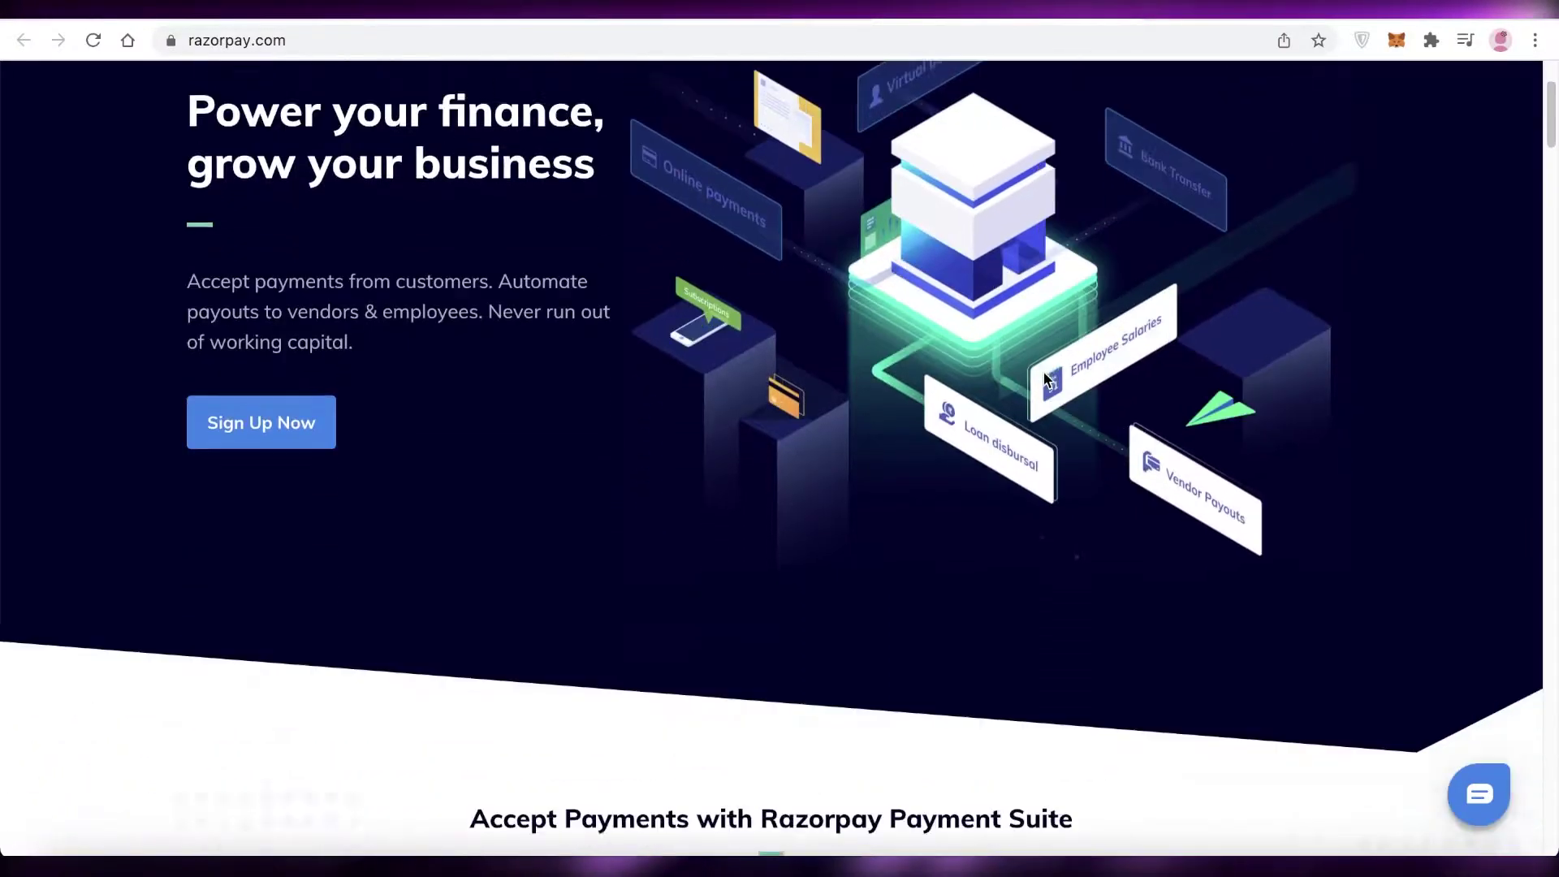
scroll(1045, 379, down, 7)
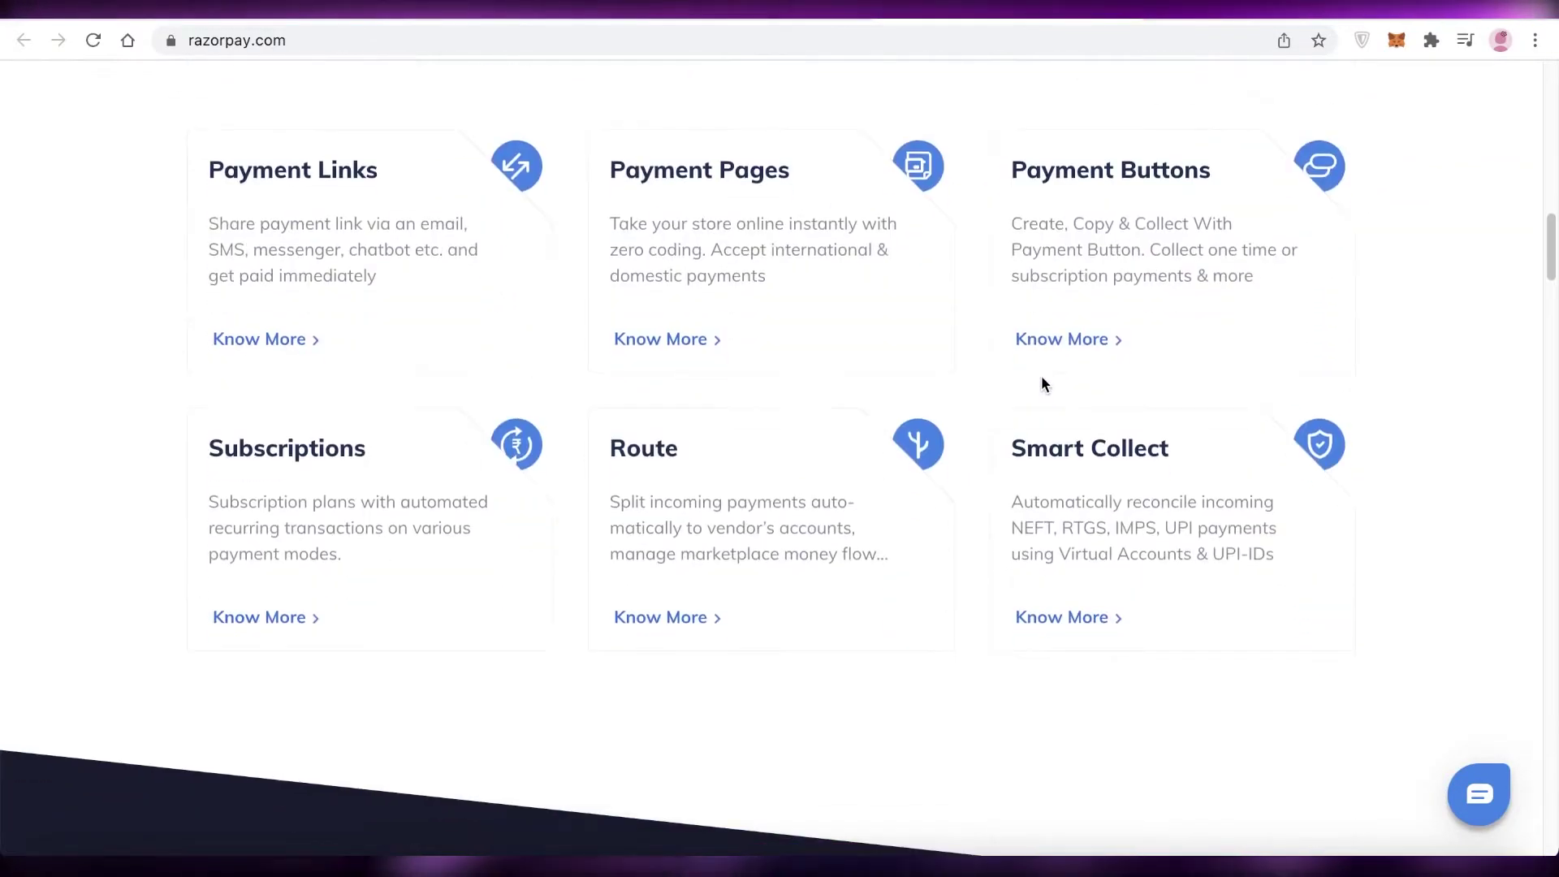
scroll(1042, 377, up, 15)
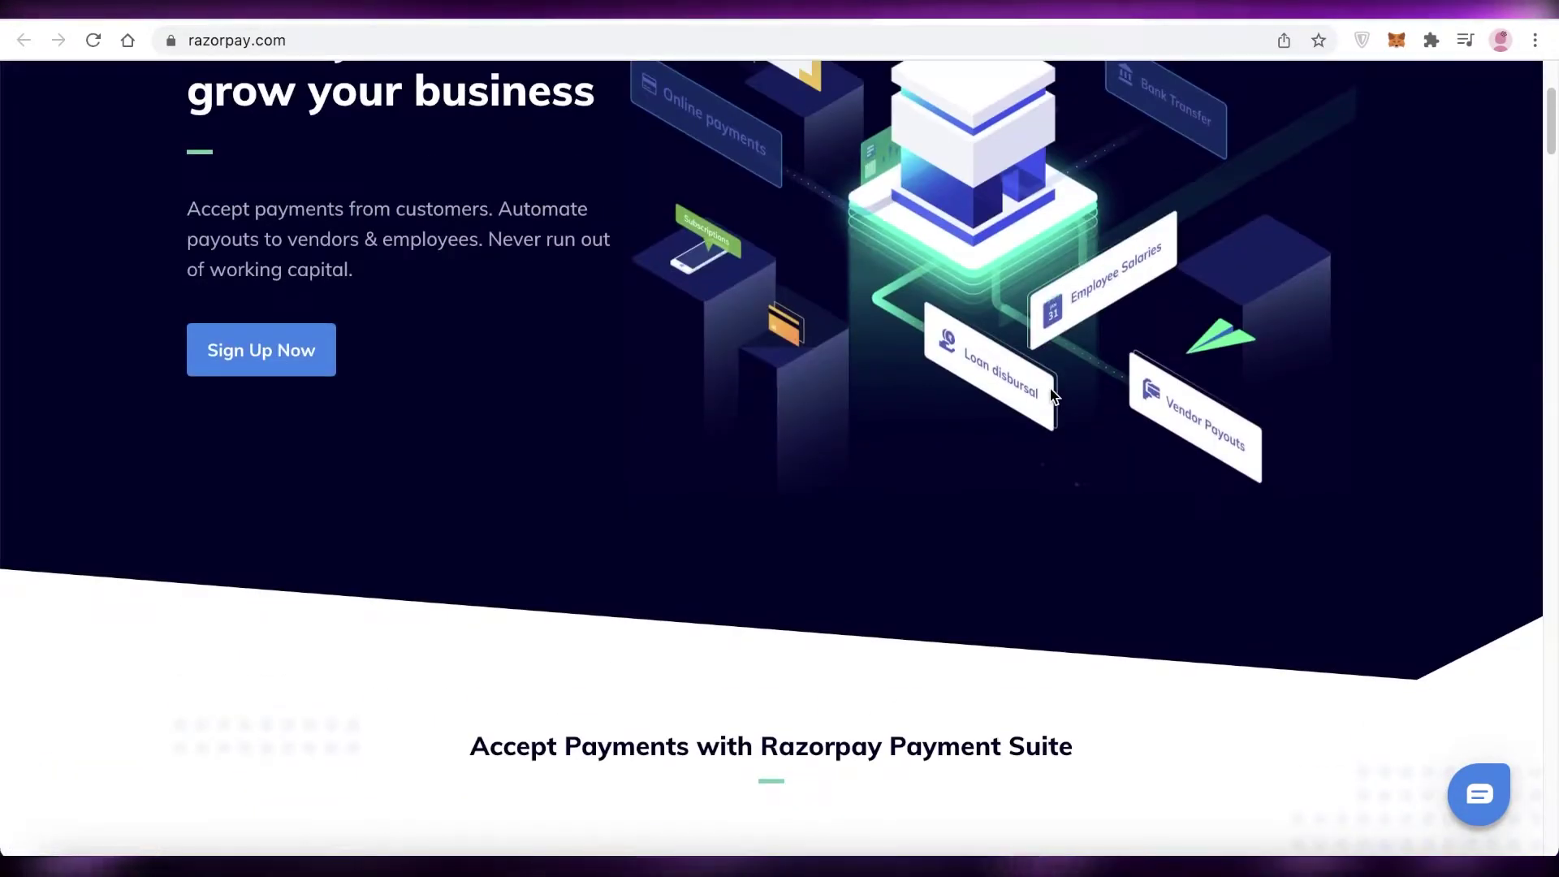
scroll(1052, 397, up, 3)
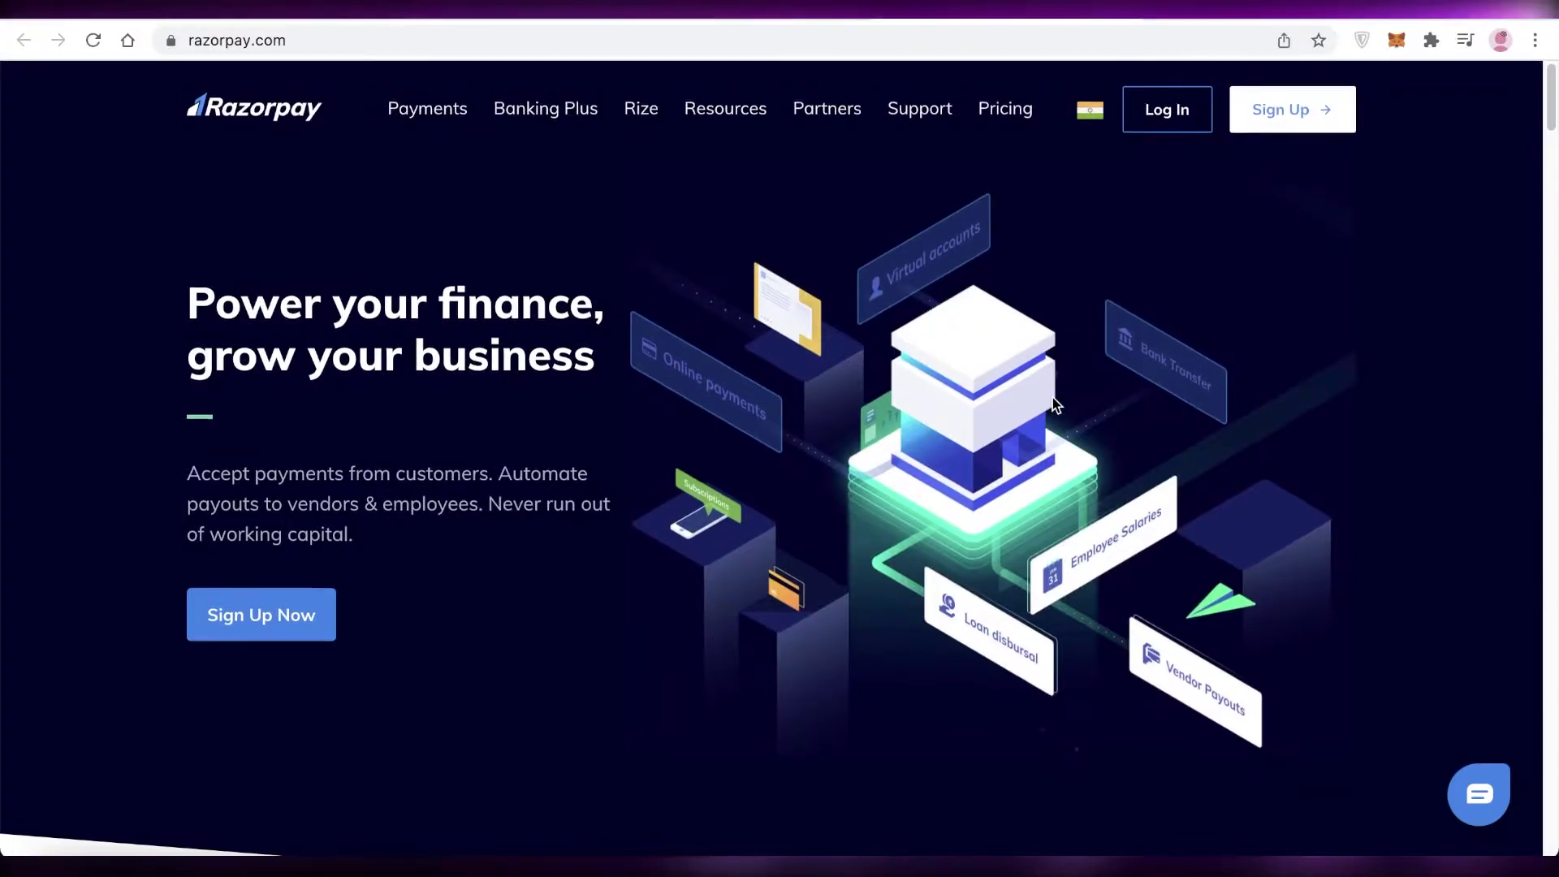
scroll(1052, 398, down, 10)
scroll(1053, 397, up, 10)
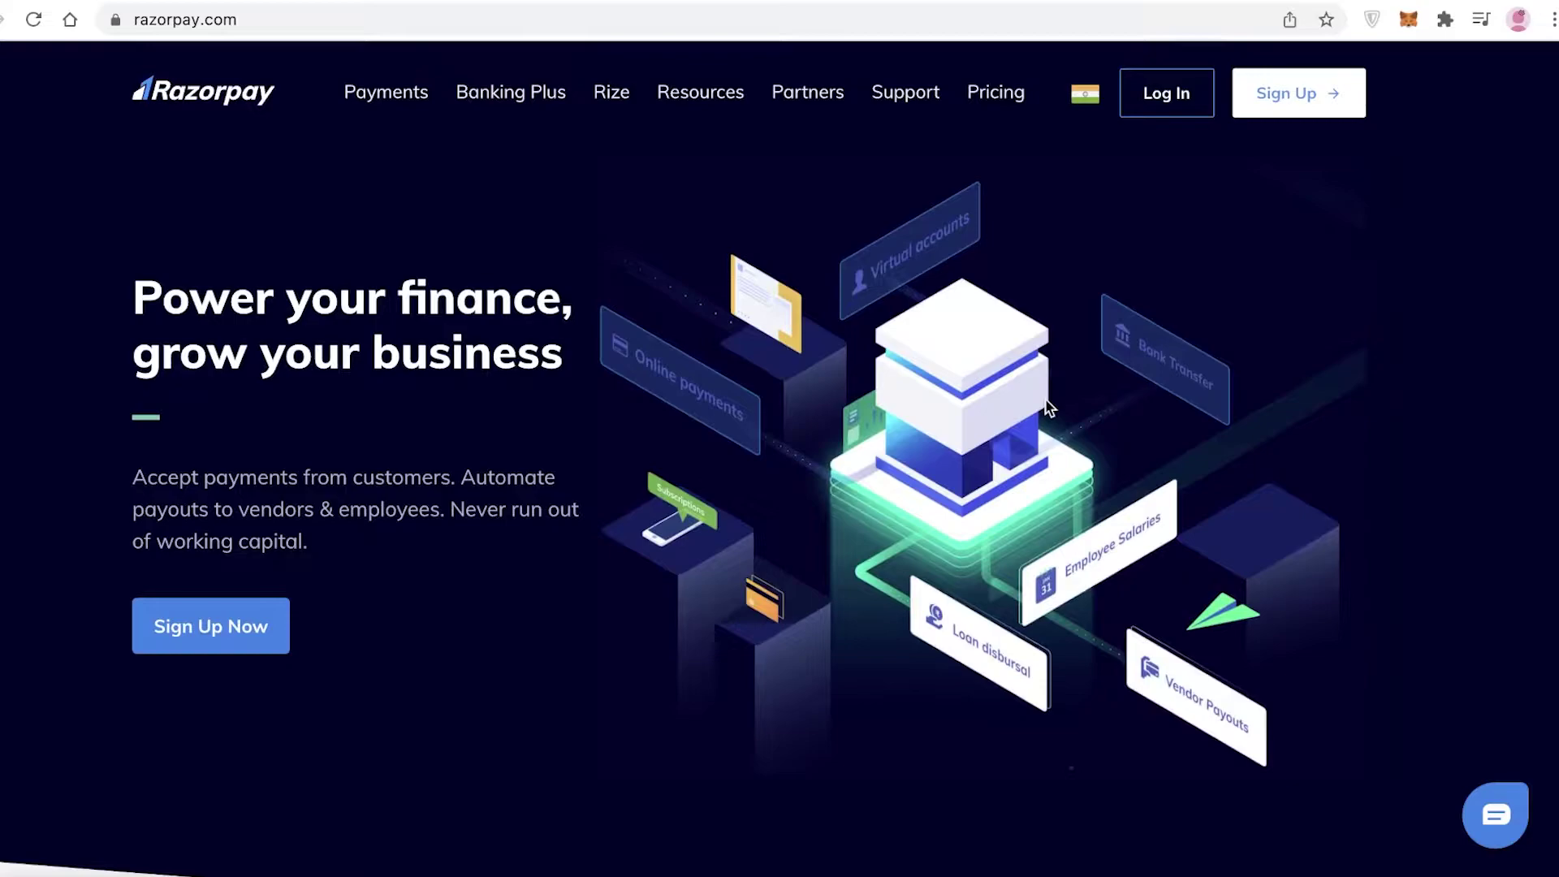
click(1315, 107)
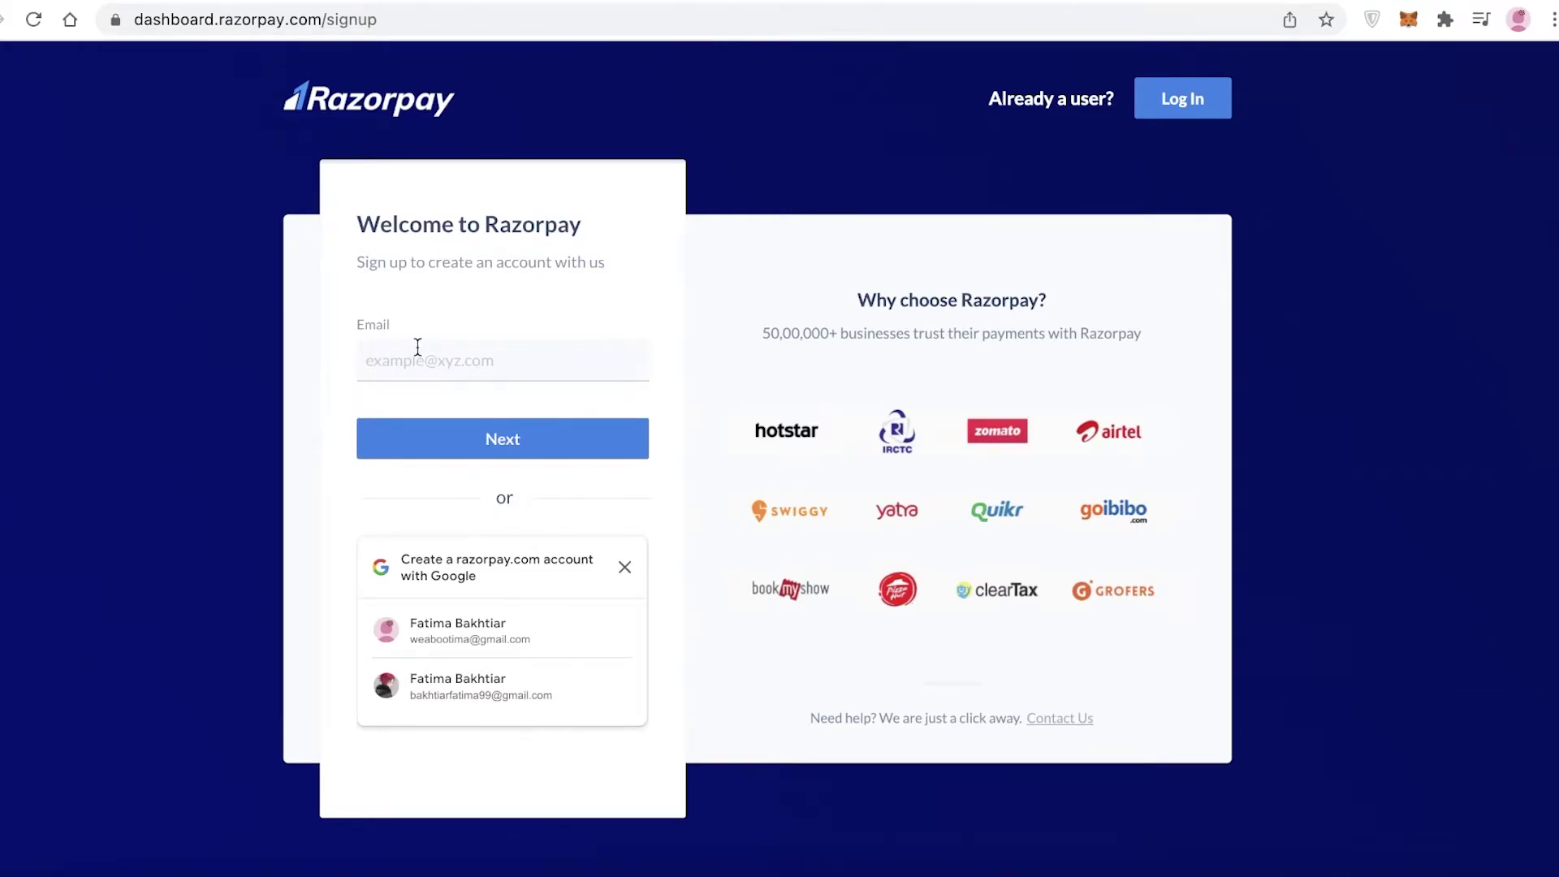
click(418, 347)
click(286, 401)
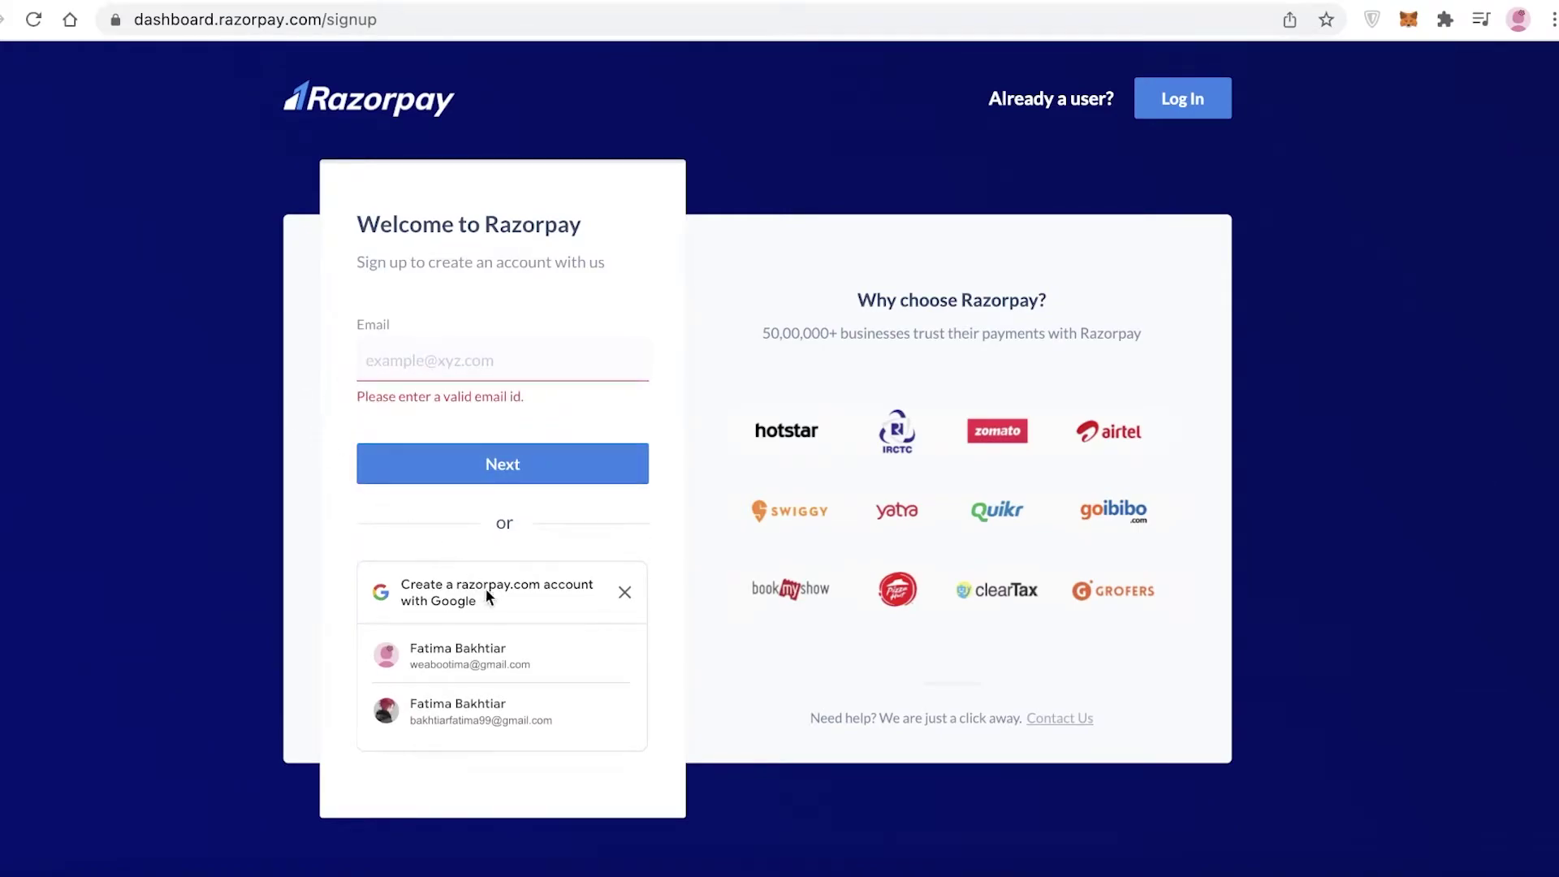
- Sign up with Google, choosing the Google account in the popup
click(576, 712)
scroll(518, 629, down, 1)
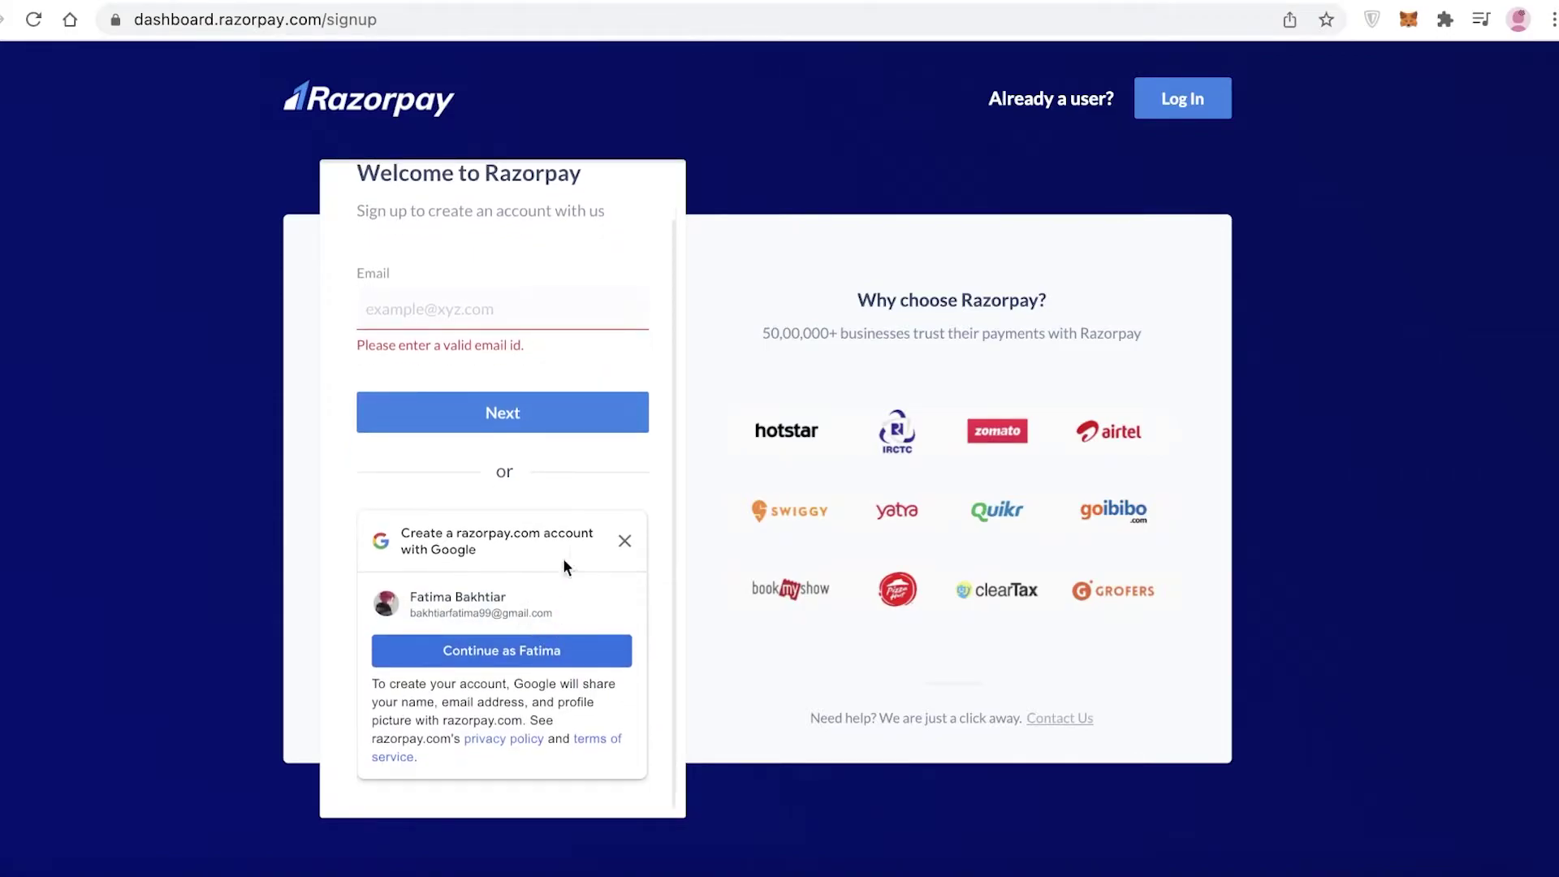
click(633, 542)
click(548, 585)
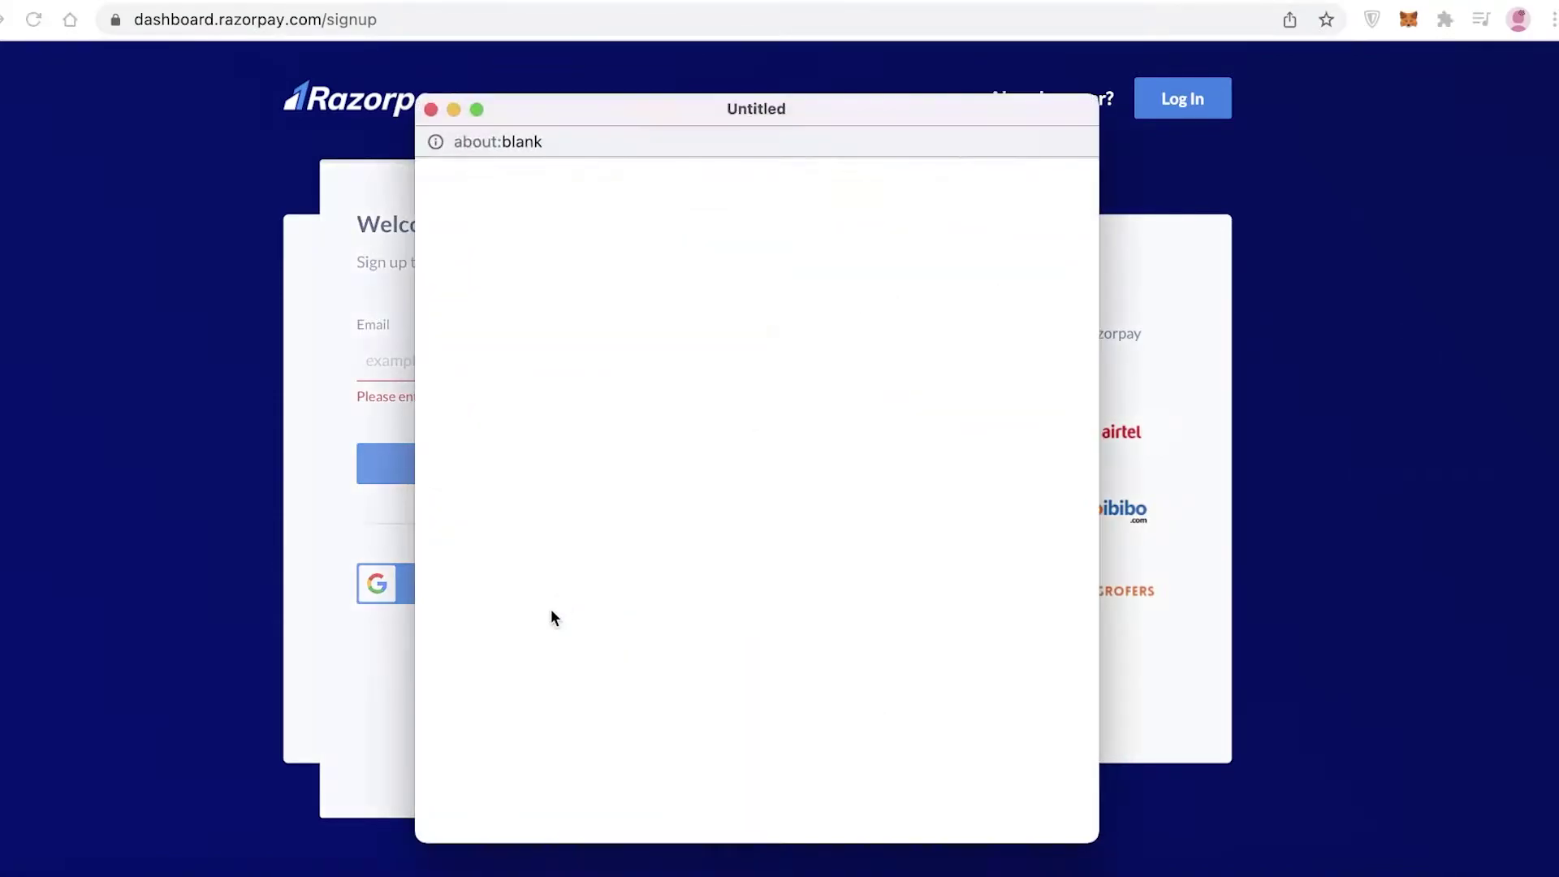
click(654, 408)
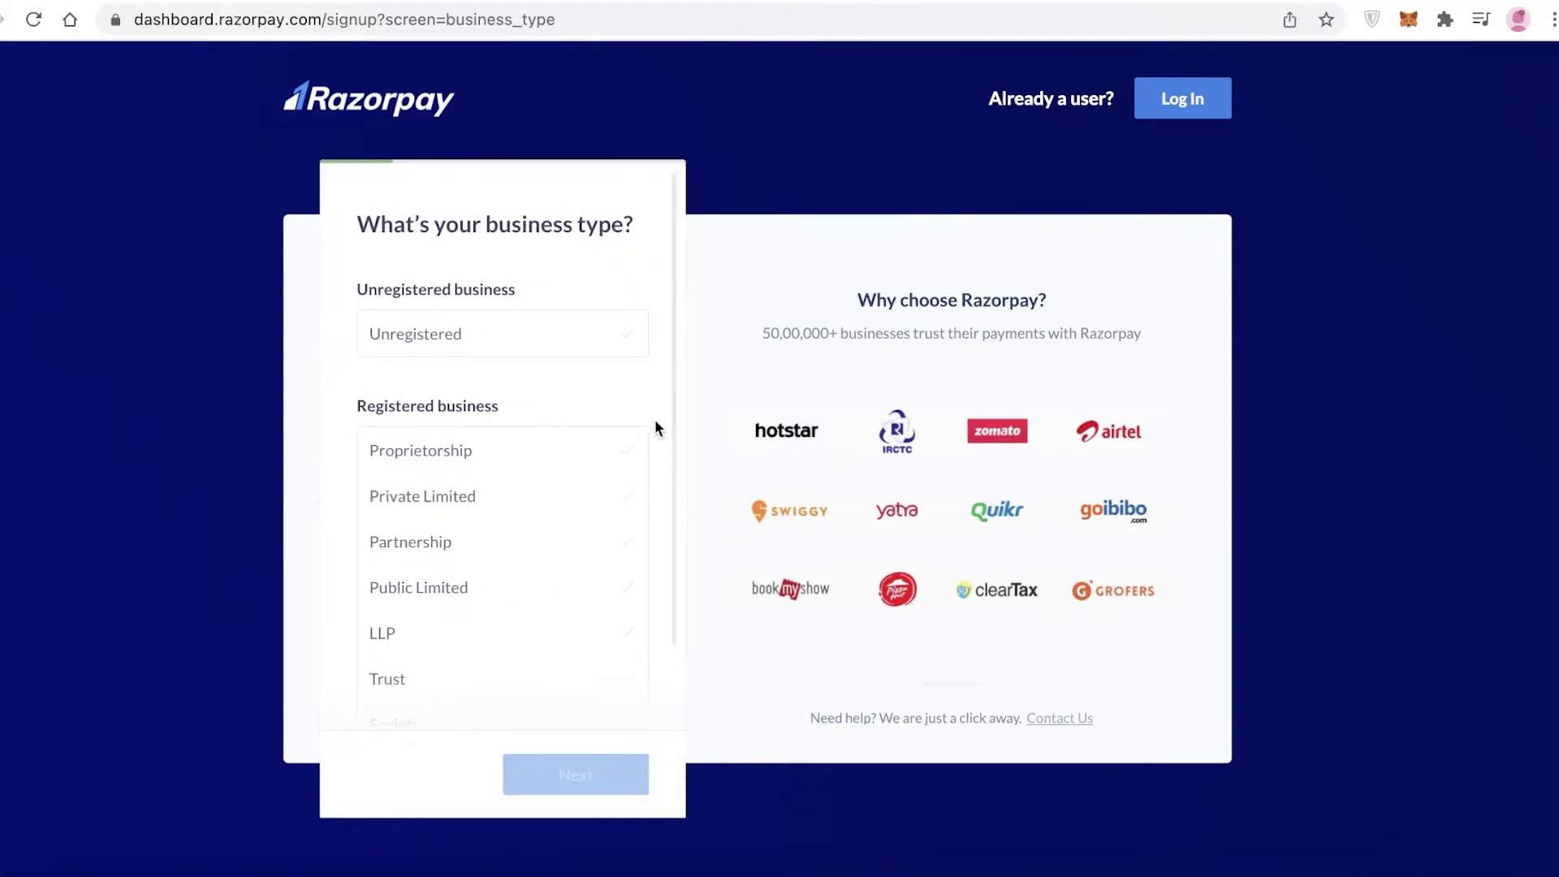
- Choose Unregistered as the business type, enter the contact's full name, and turn off WhatsApp updates
click(428, 333)
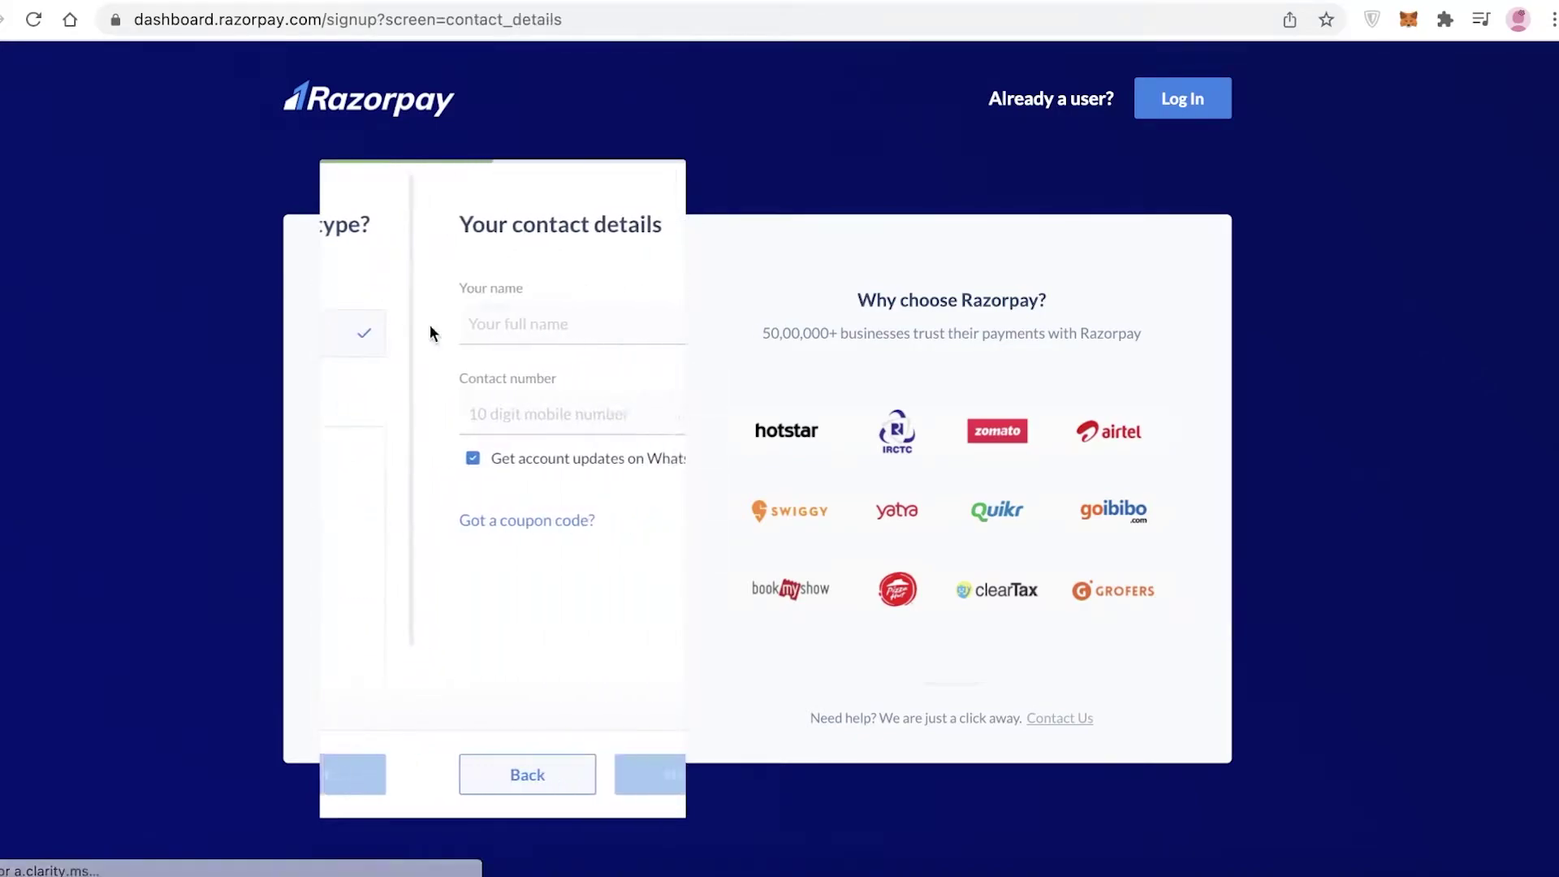
click(434, 329)
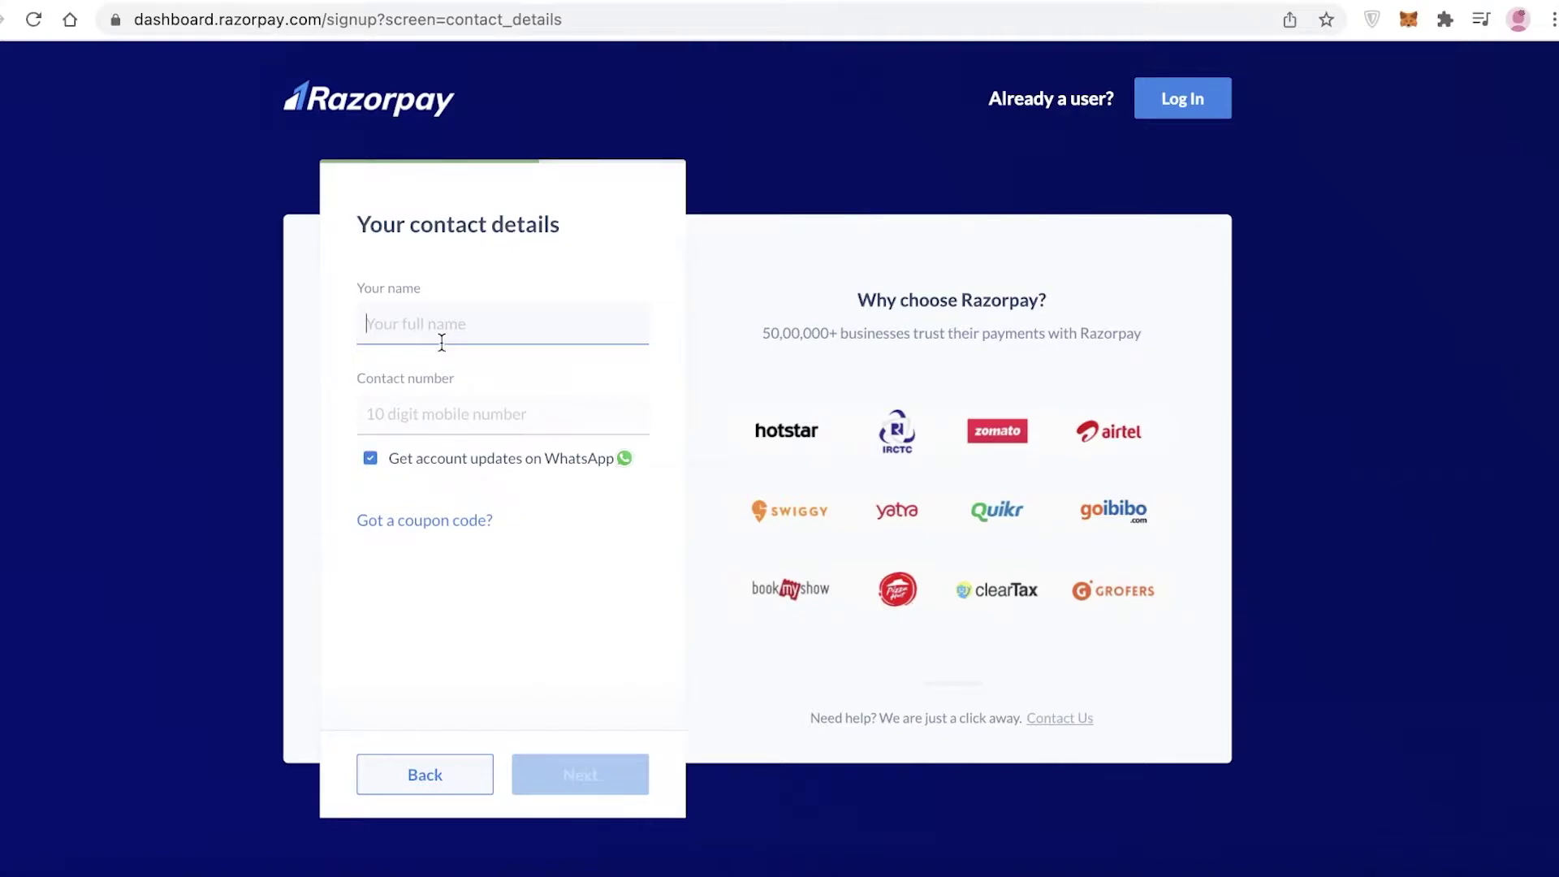
text(R)
key(BackSpace)
text(G)
text(Jane doe)
click(467, 461)
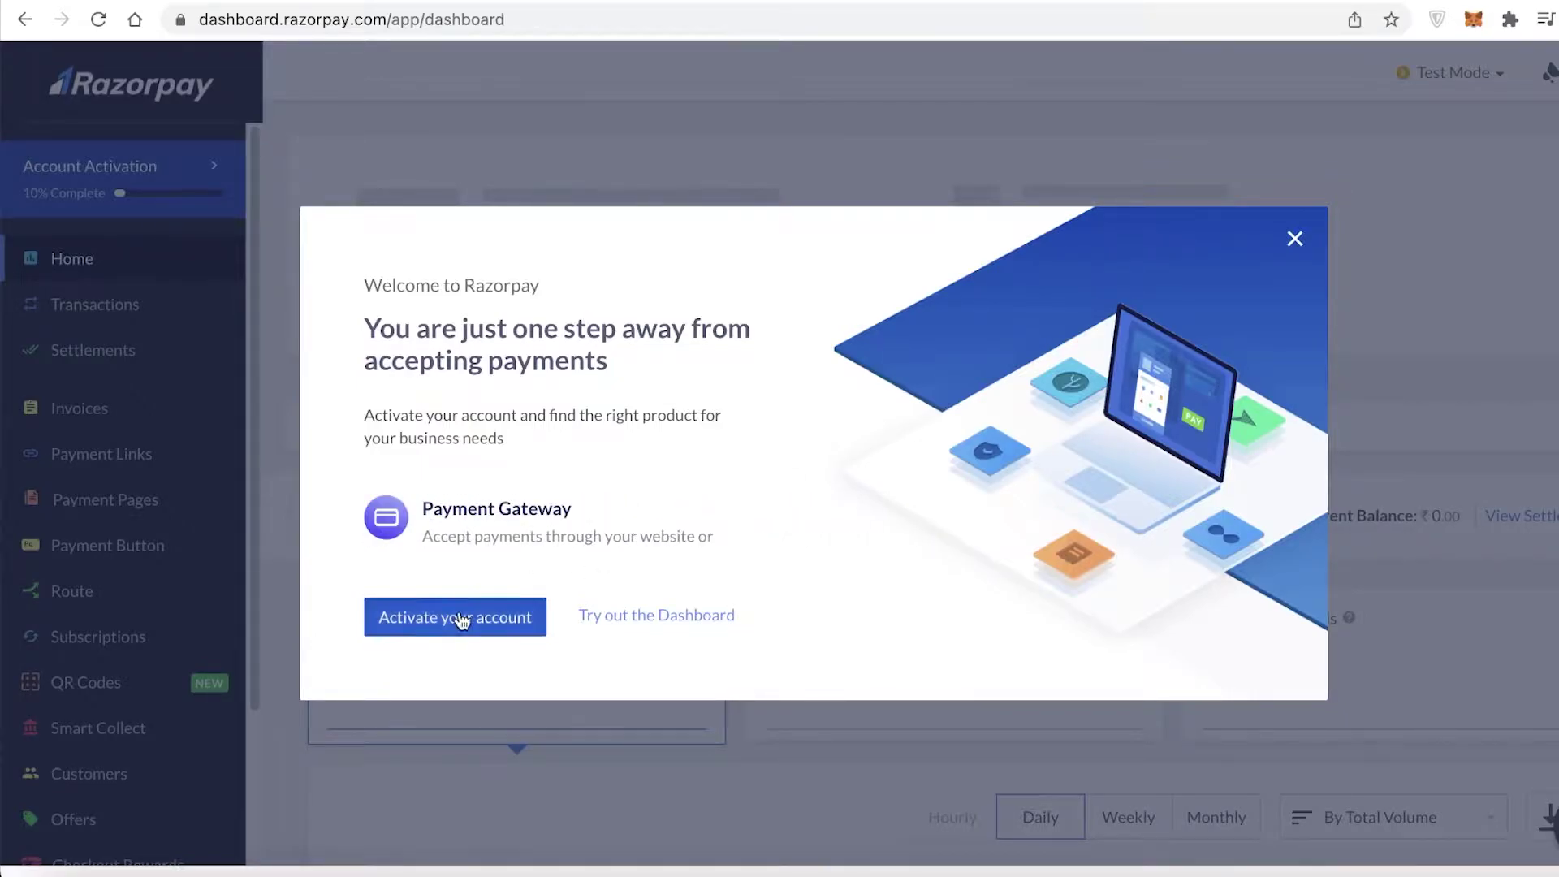
- Start account activation and set the business category to Fashion and Lifestyle
click(460, 617)
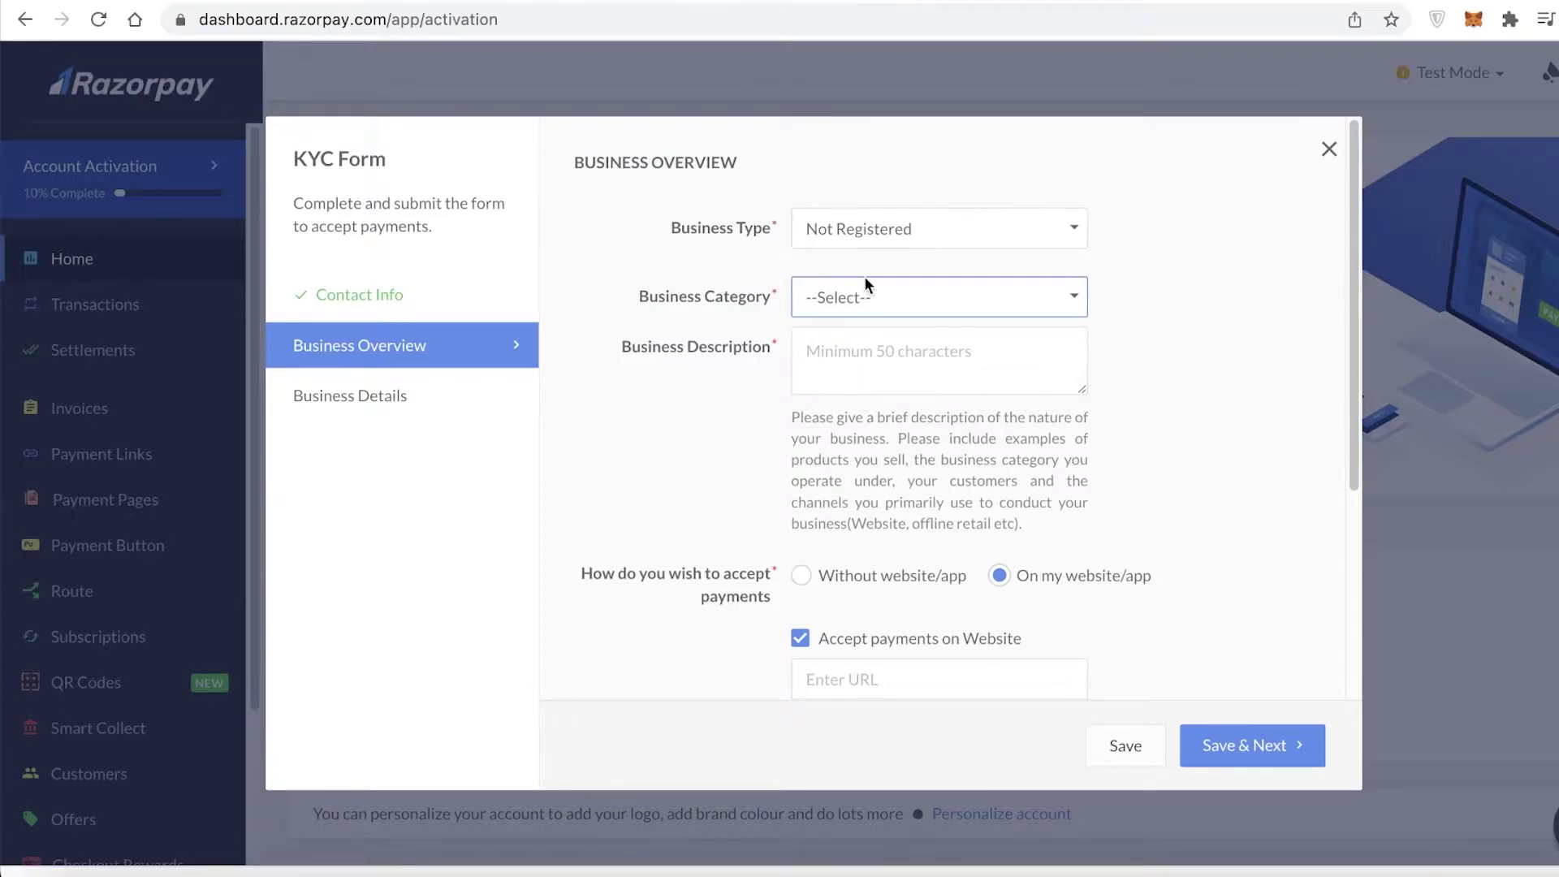
click(884, 302)
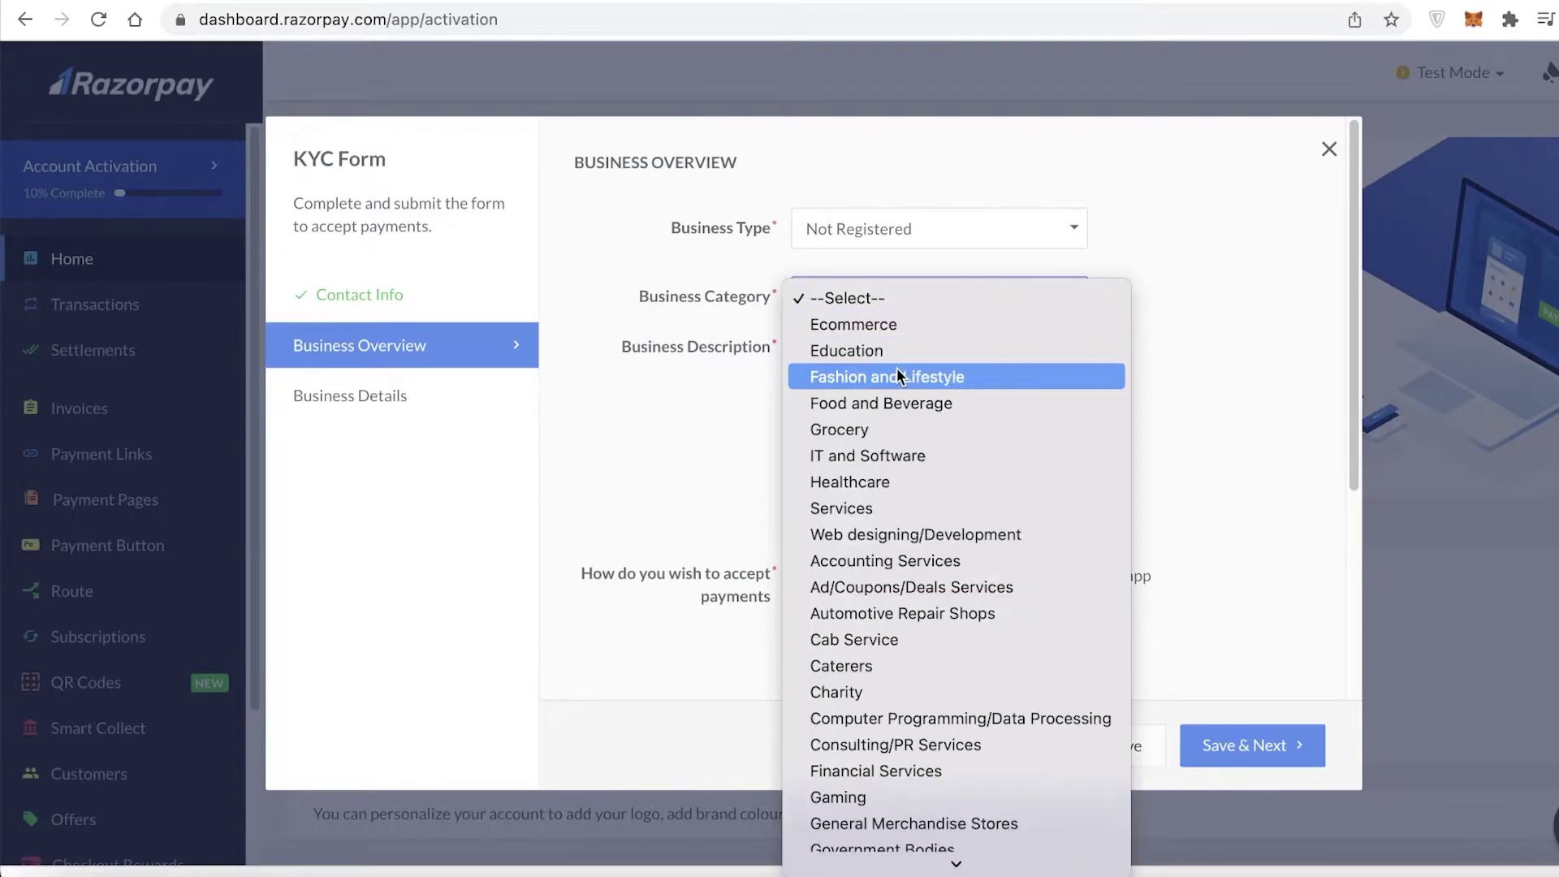
click(897, 375)
- Write the business description 'My first e-commerce business' followed by filler text
click(897, 342)
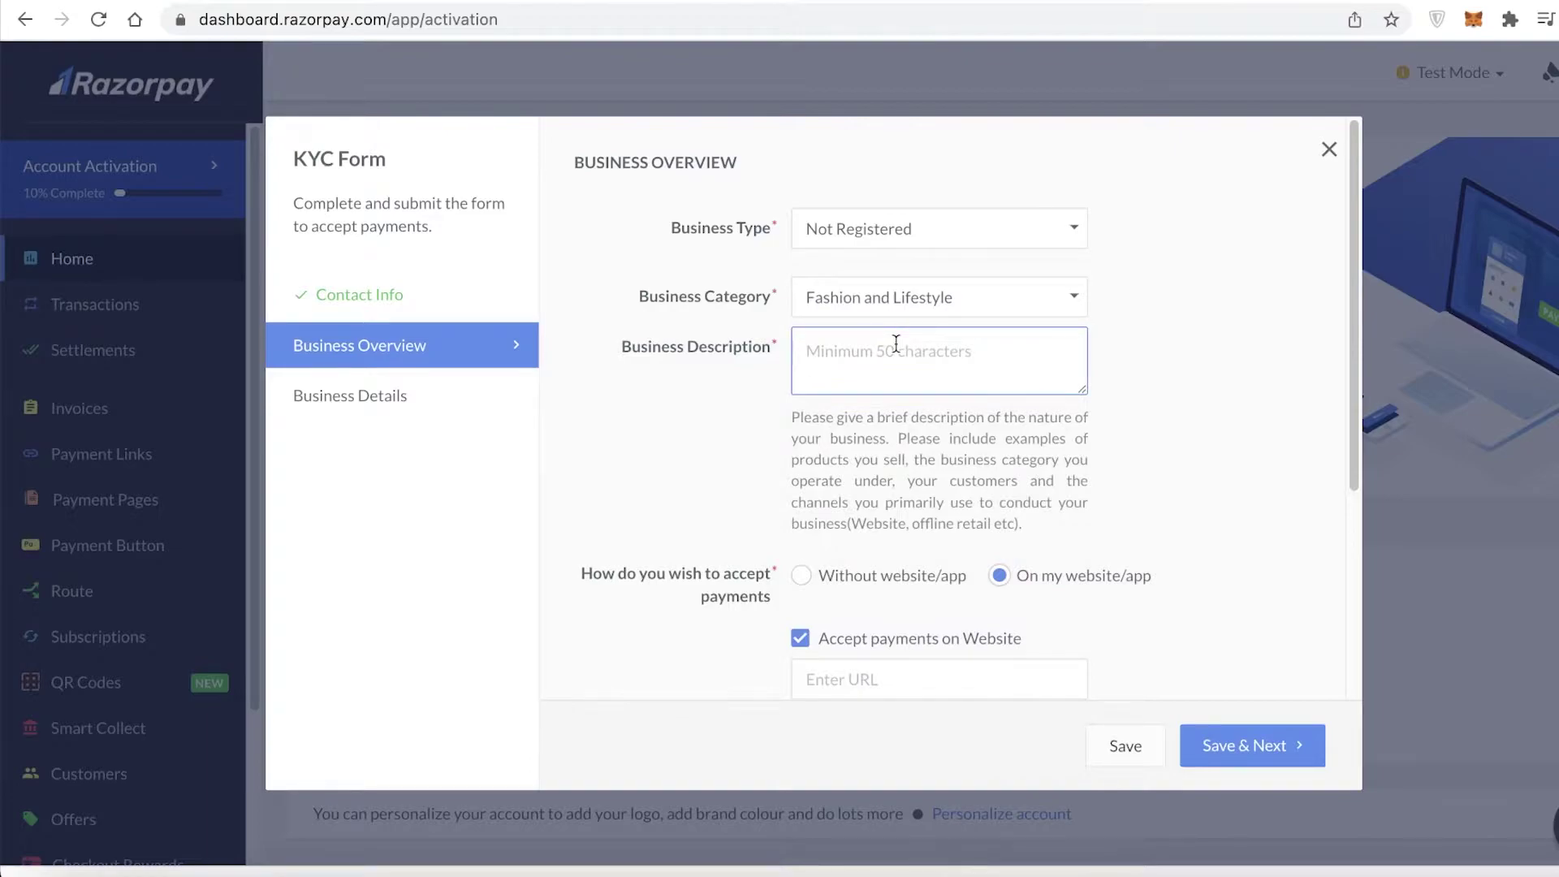
text(My )
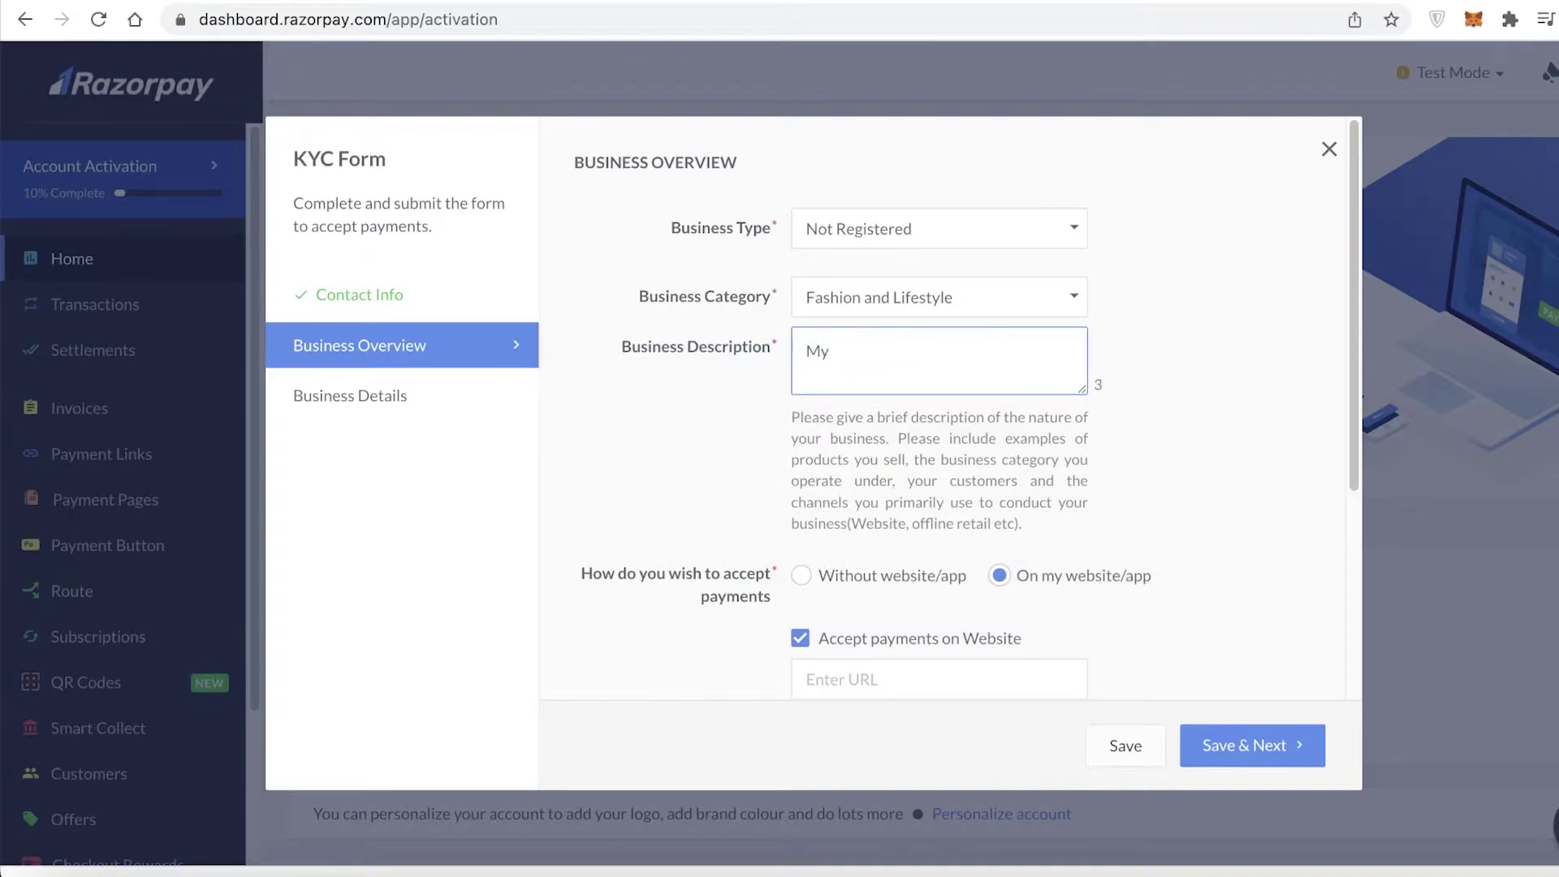
text(first ecommerce b)
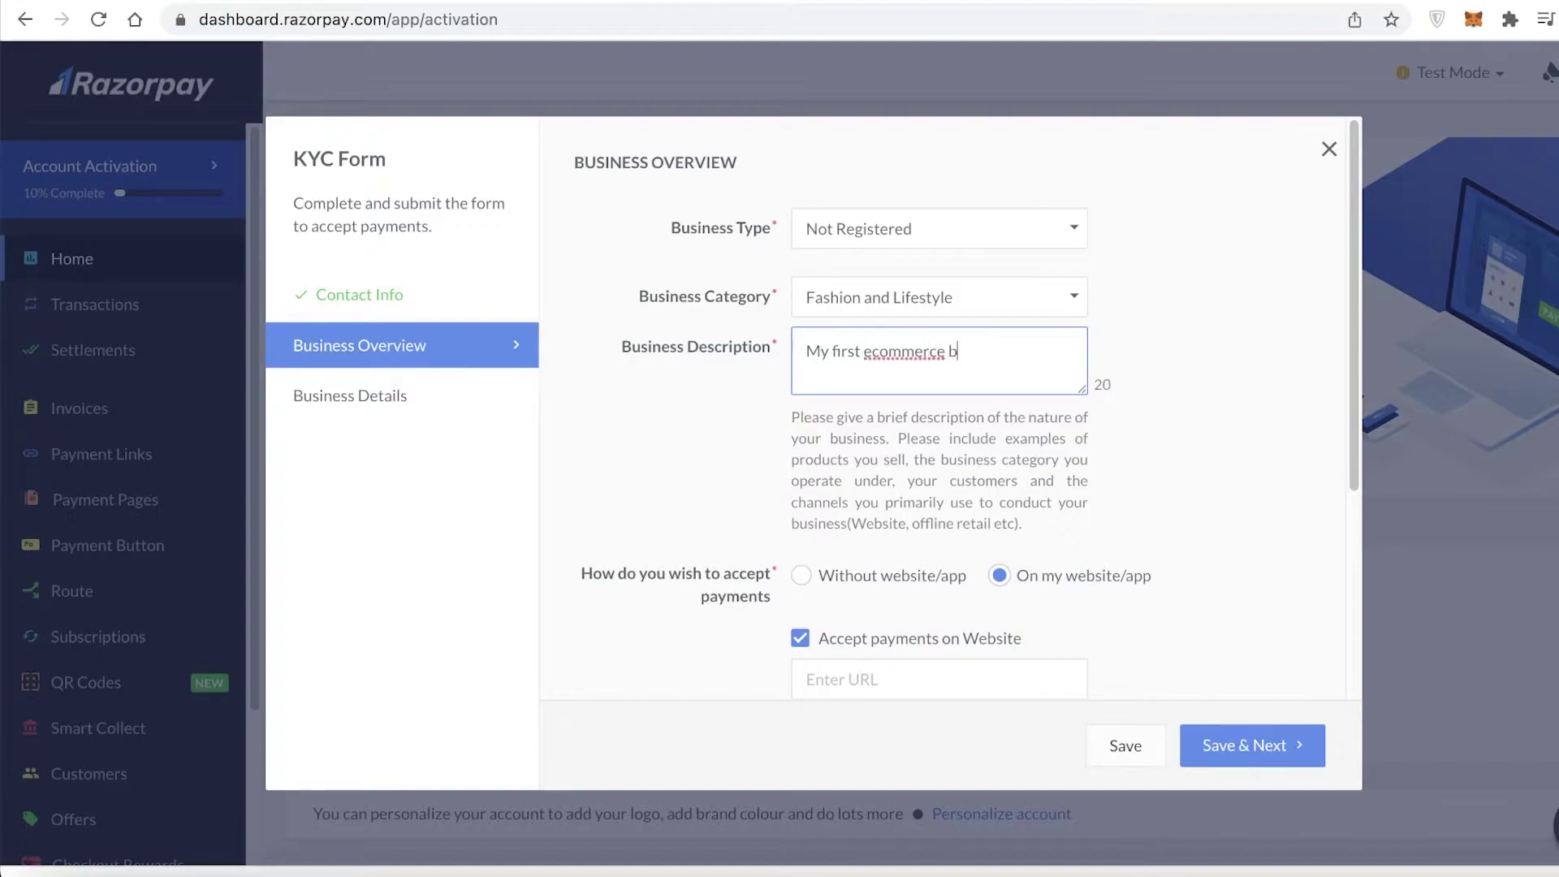
text(usiness)
double_click(903, 351)
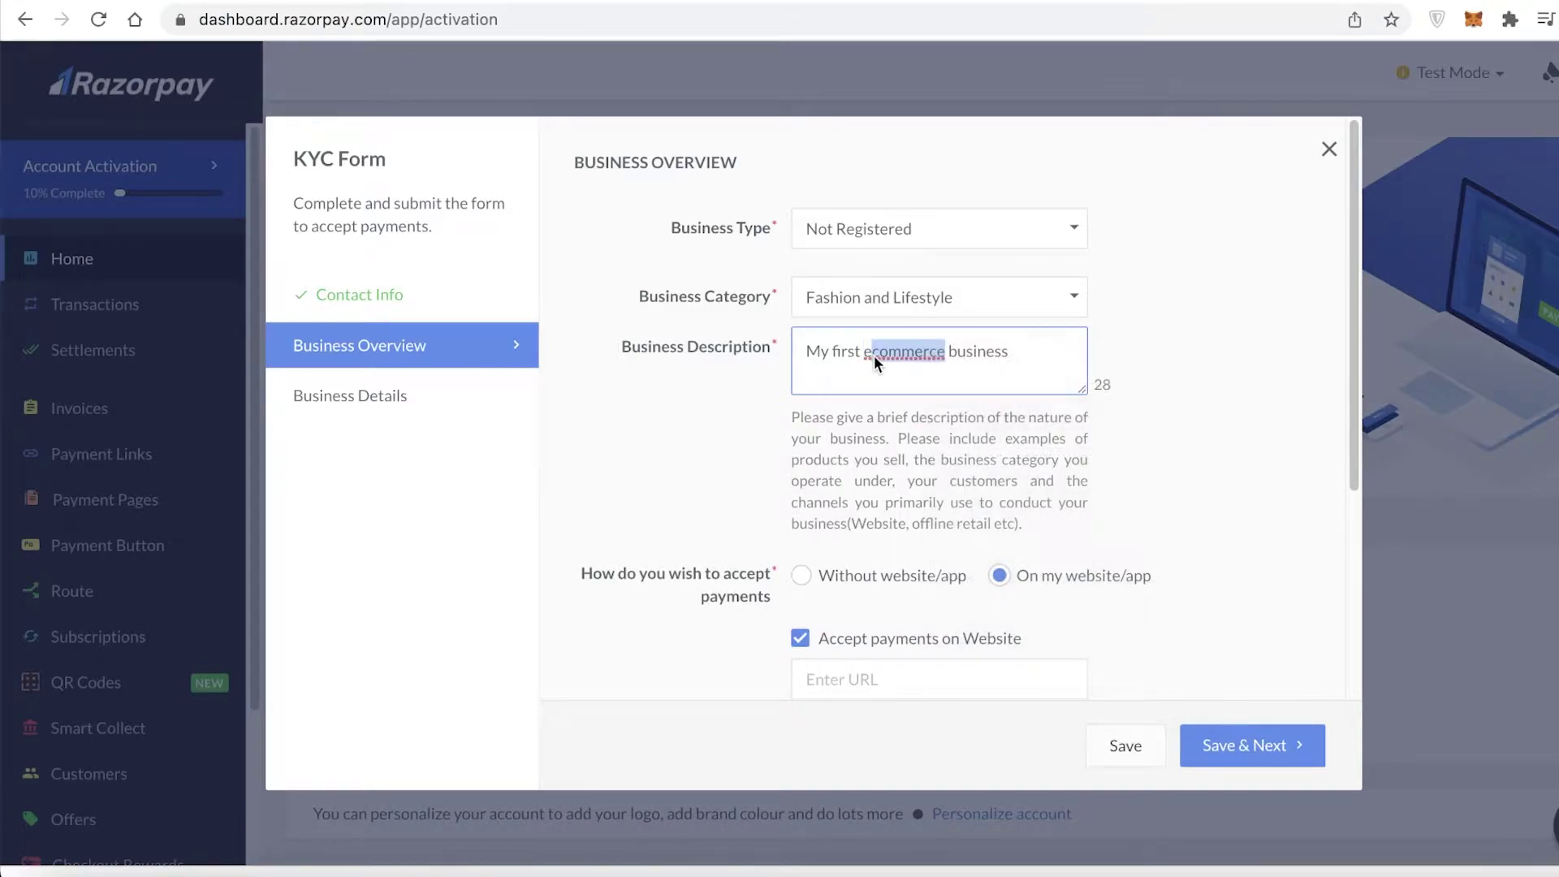
click(873, 354)
text(-)
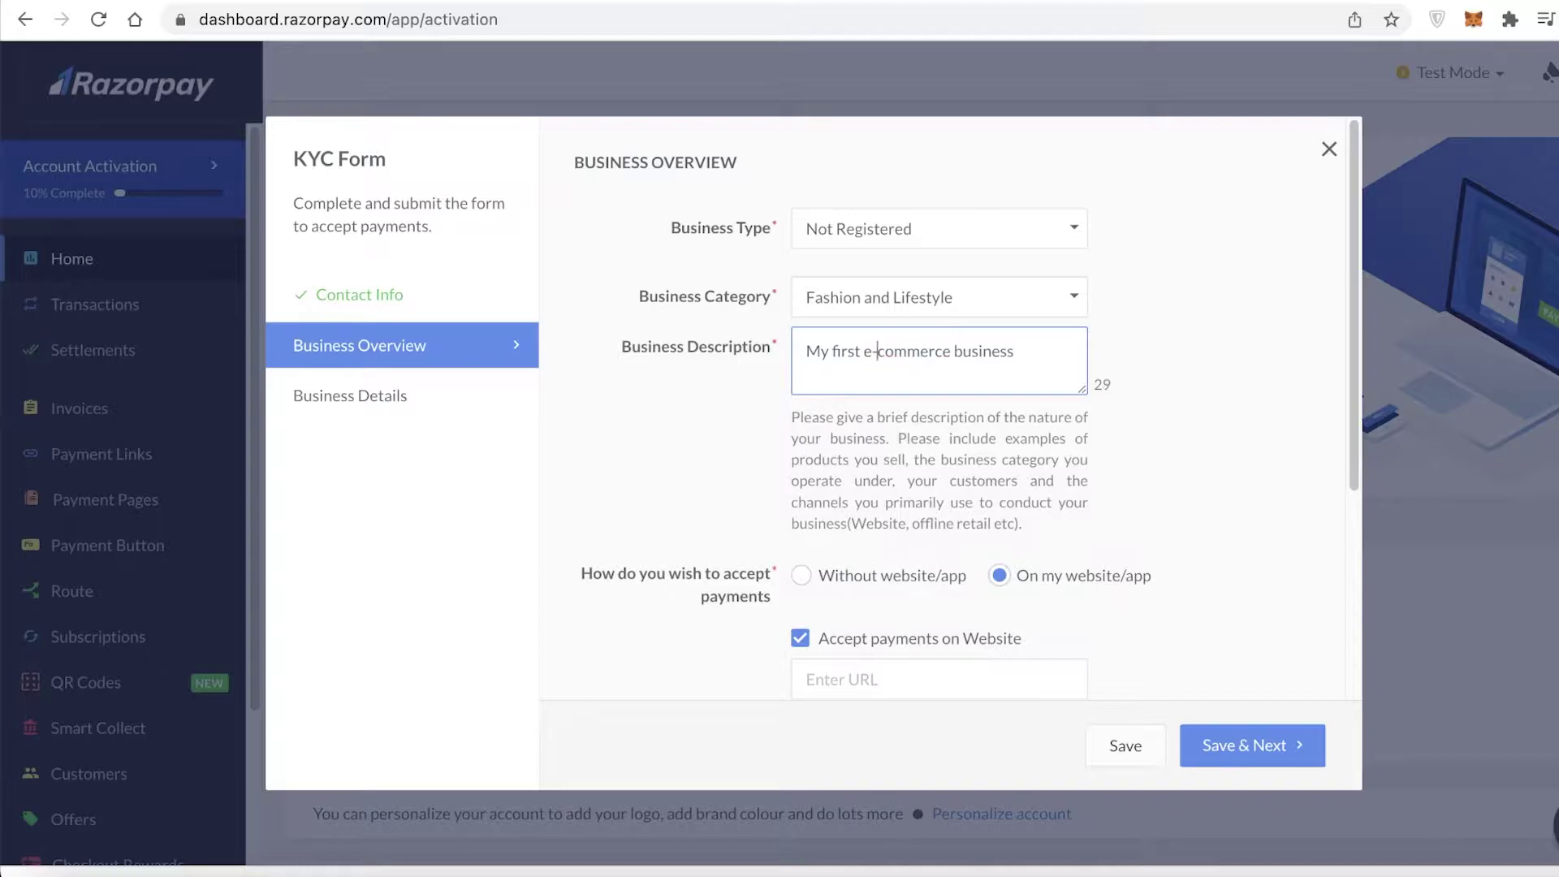
click(1030, 347)
text(aosijdfsoidfjsdo)
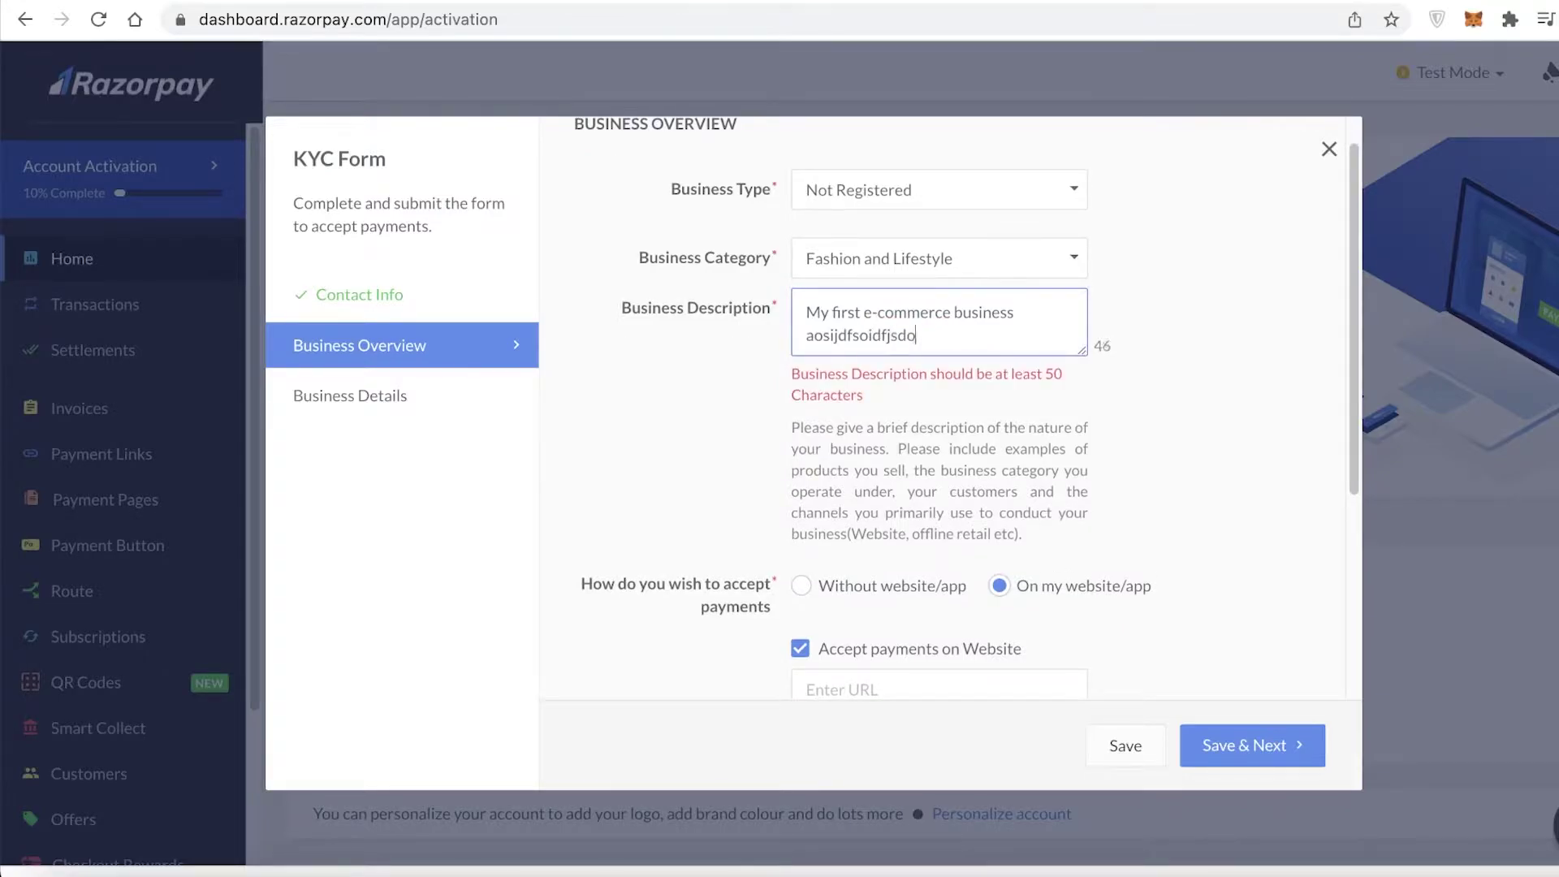
text(ifjdsjfosdjfosijosdifjsoijsoijdfosdijfsoifjosijodijfsoijfosjdfosijfoidjoidfjds)
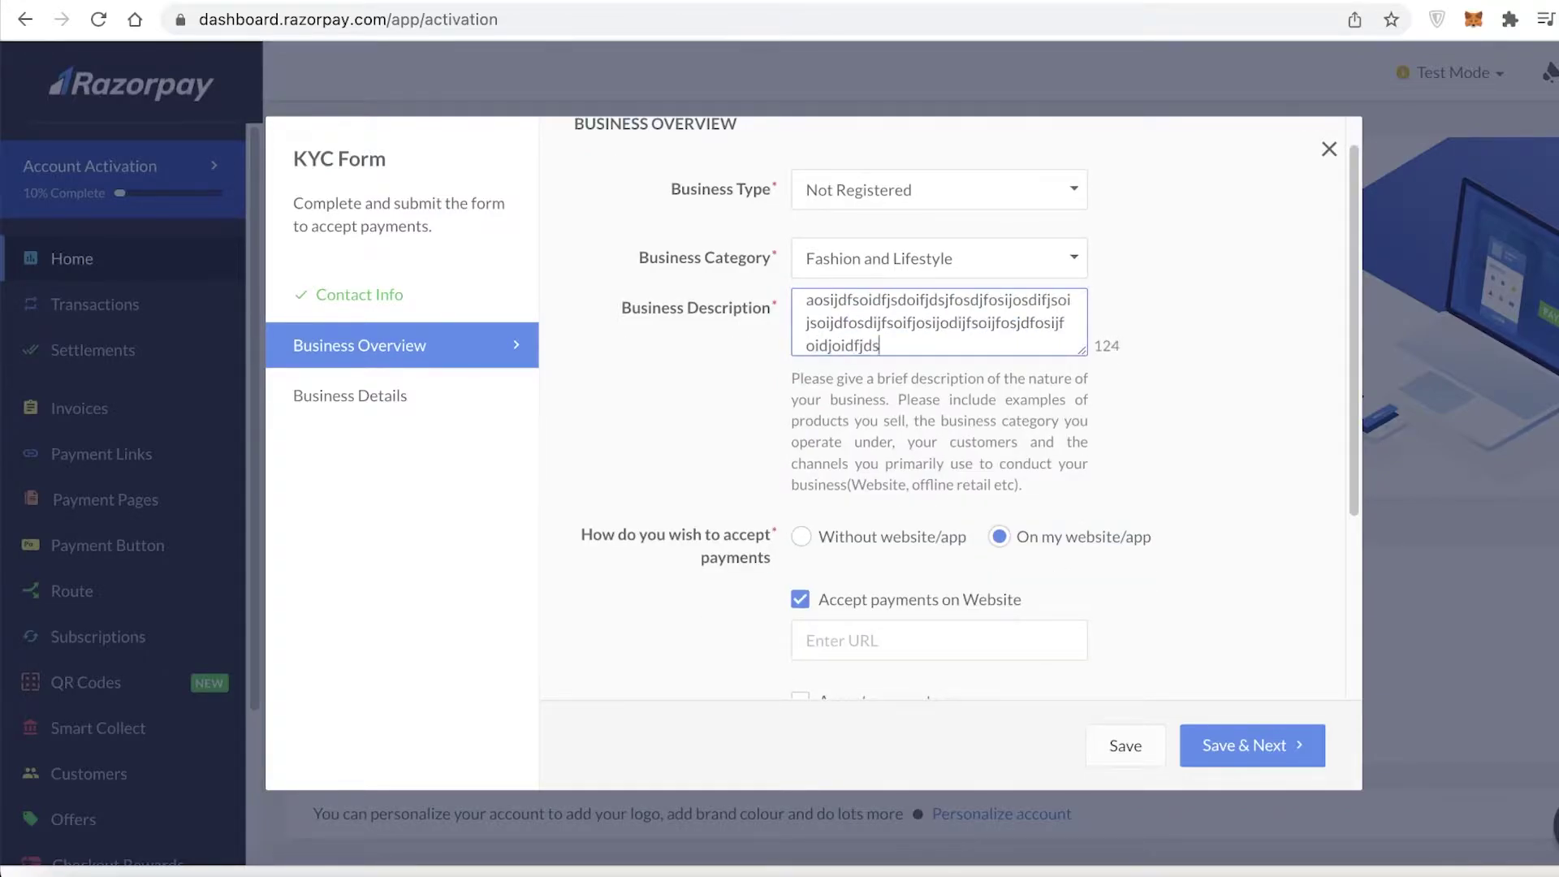
- Set payments to be accepted on the website/app rather than without one
scroll(1137, 365, down, 3)
click(804, 265)
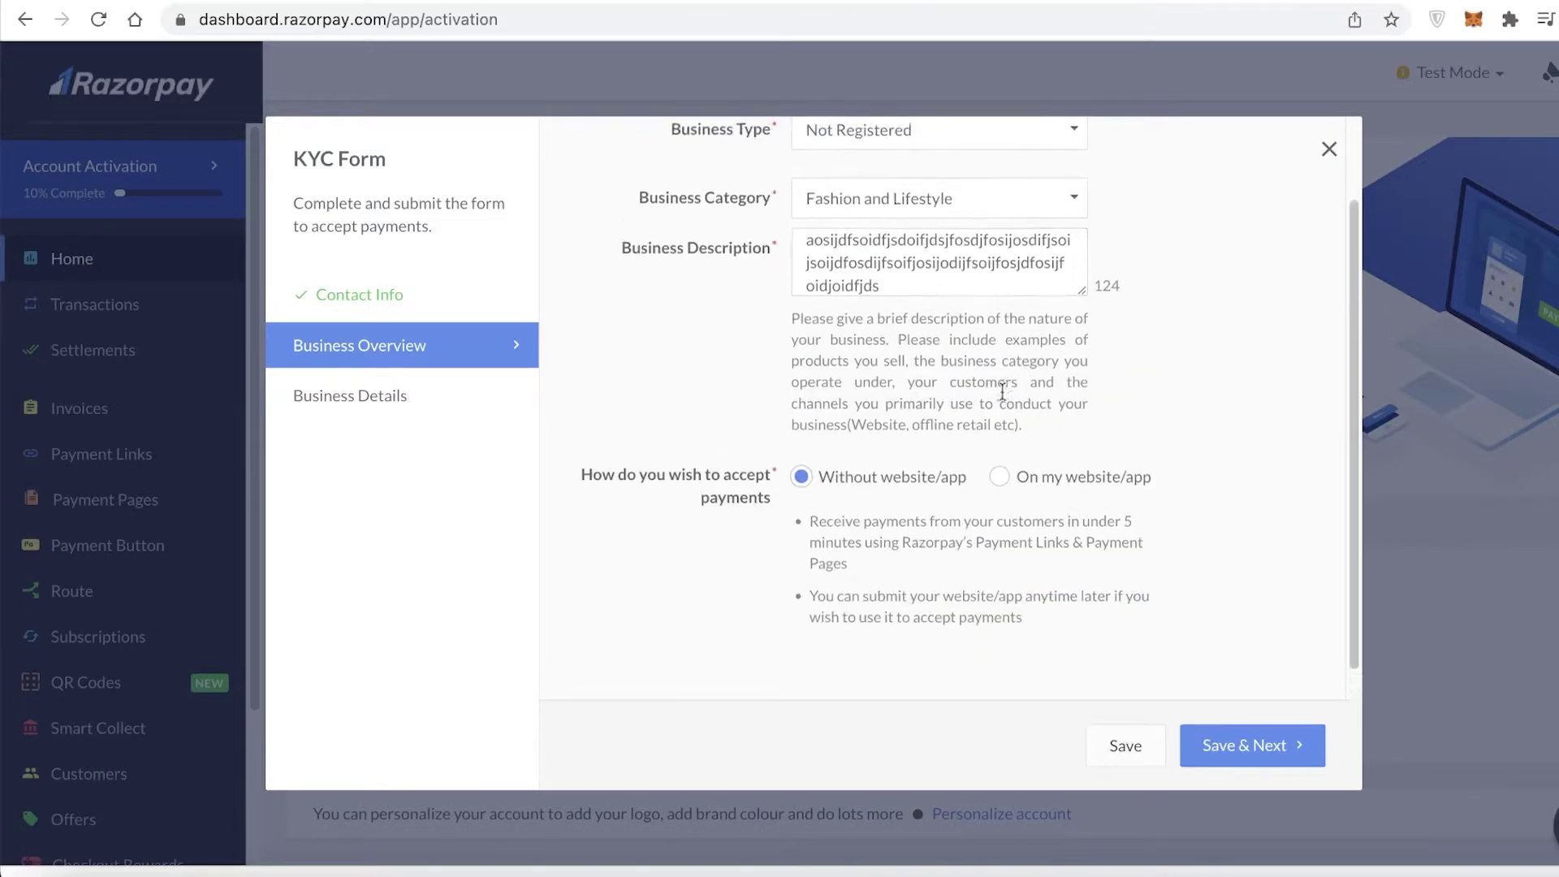
click(1019, 448)
scroll(928, 531, down, 1)
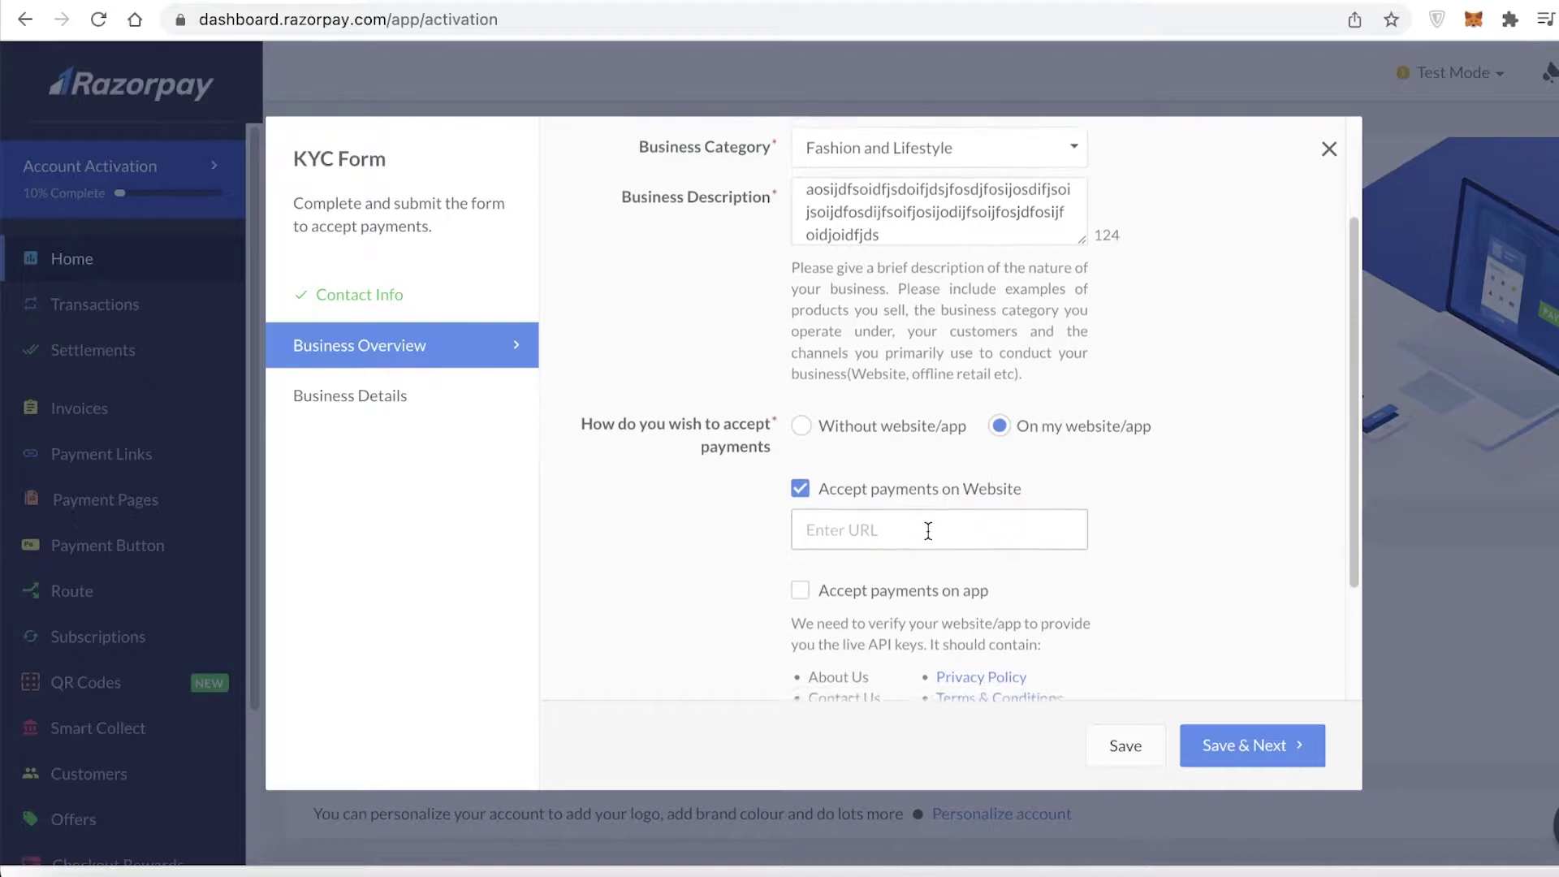
- Open wix.com in a new tab, open the live My Site 1 page, and copy its web address
key(ctrl+t)
text(wix.com)
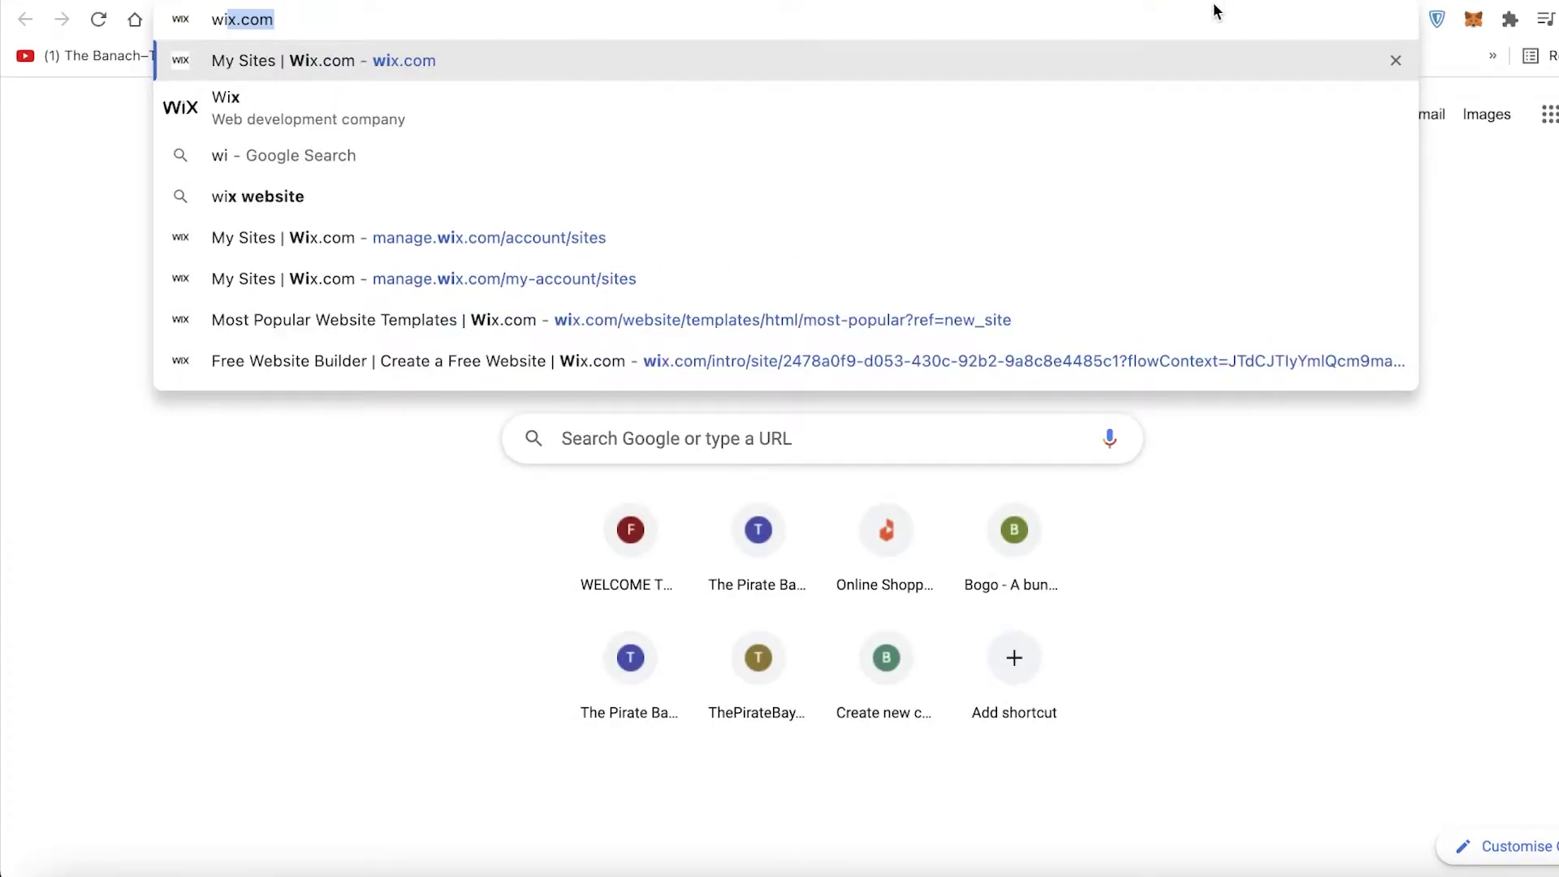
key(Return)
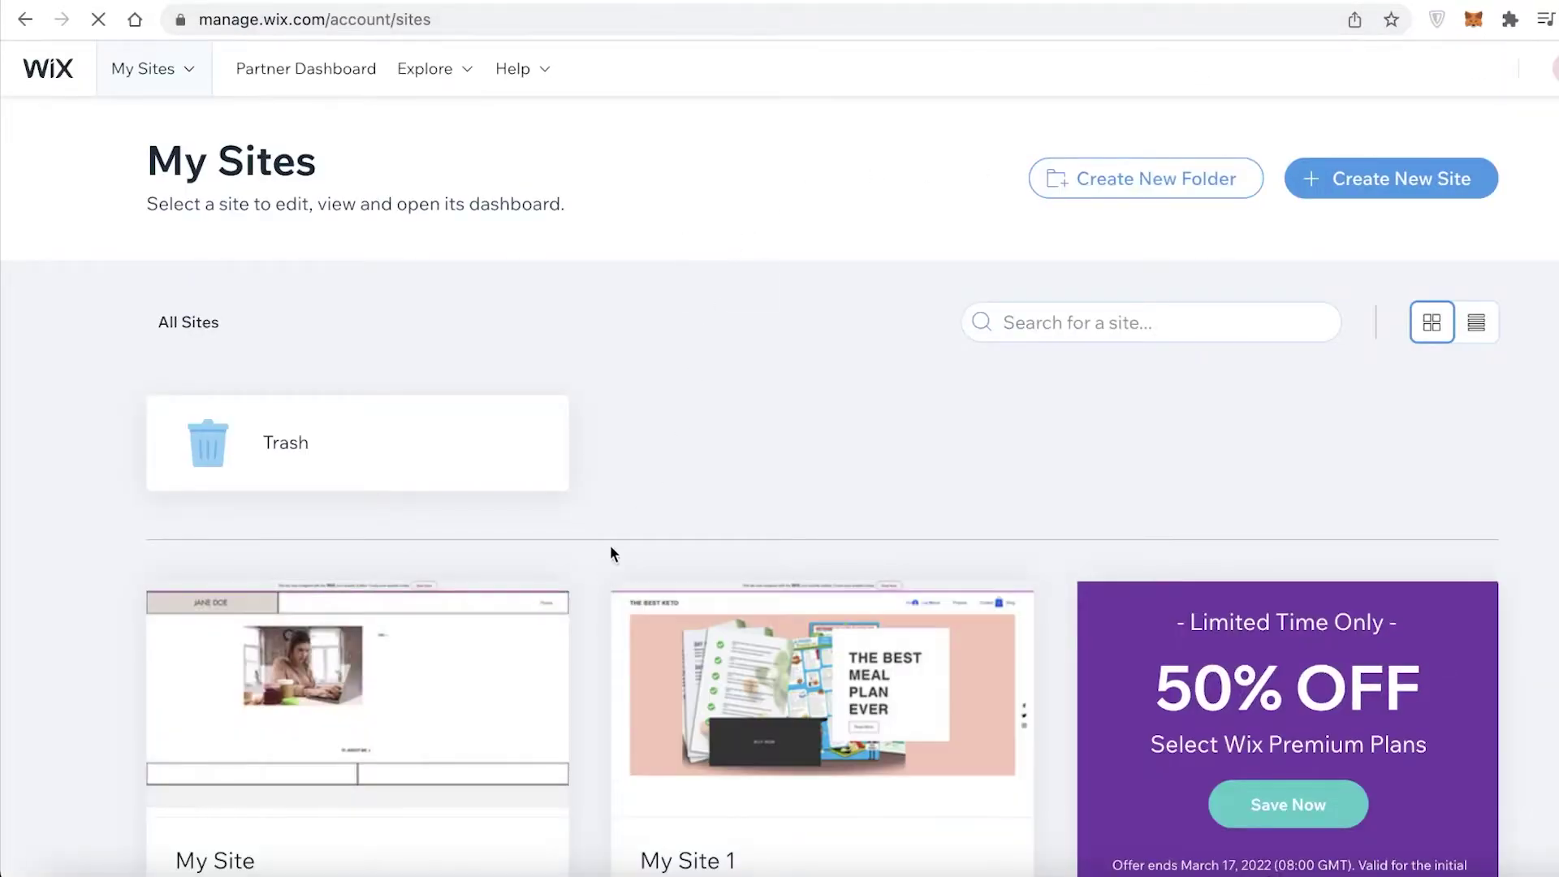
scroll(610, 555, down, 3)
mouse_move(737, 512)
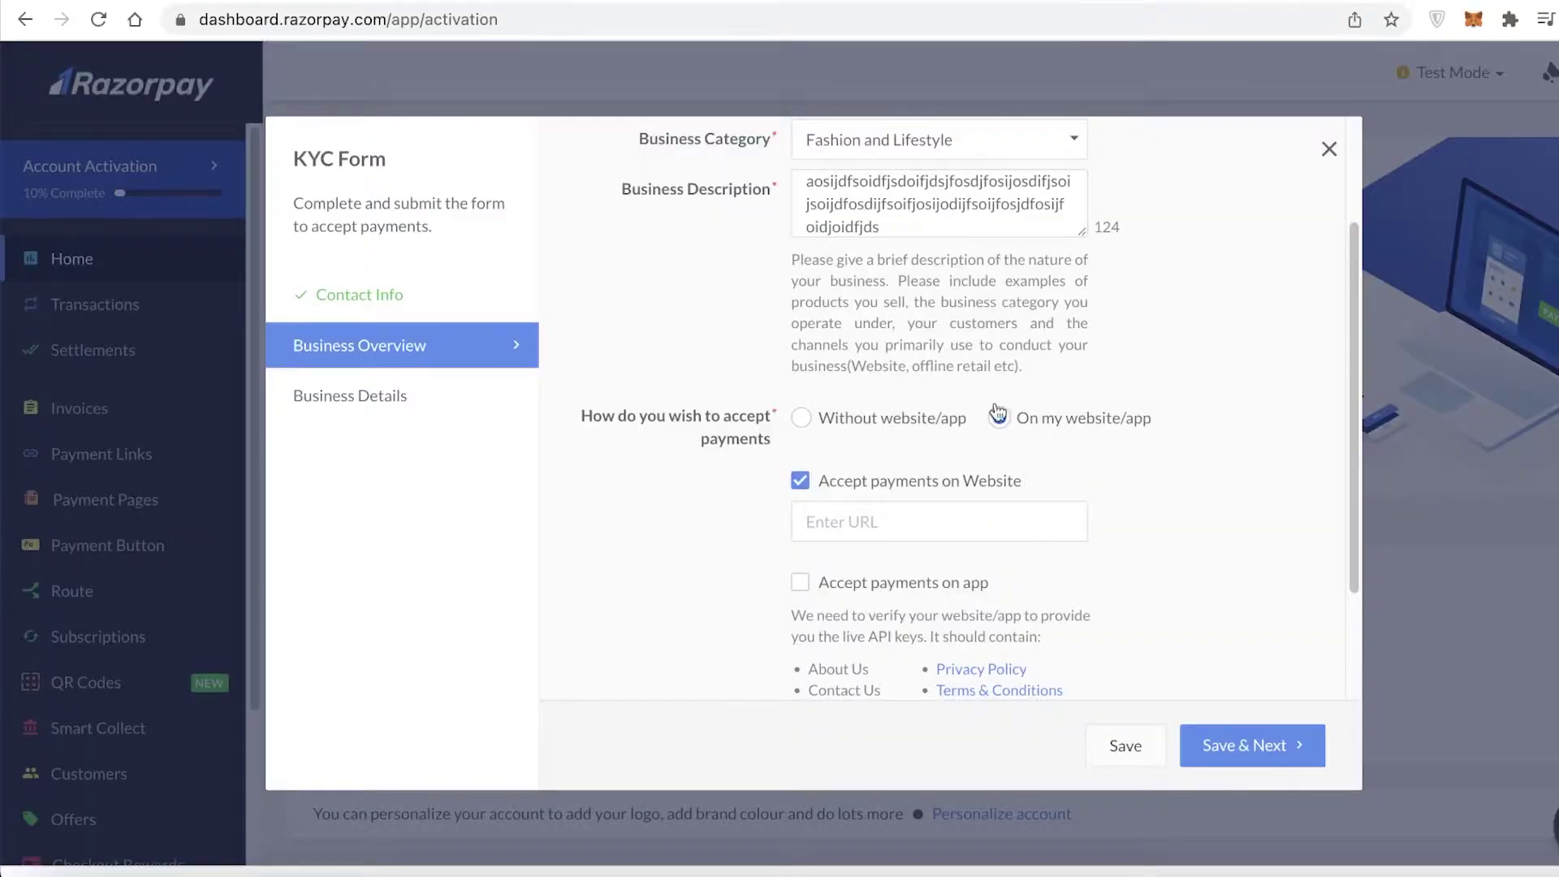
scroll(998, 414, up, 1)
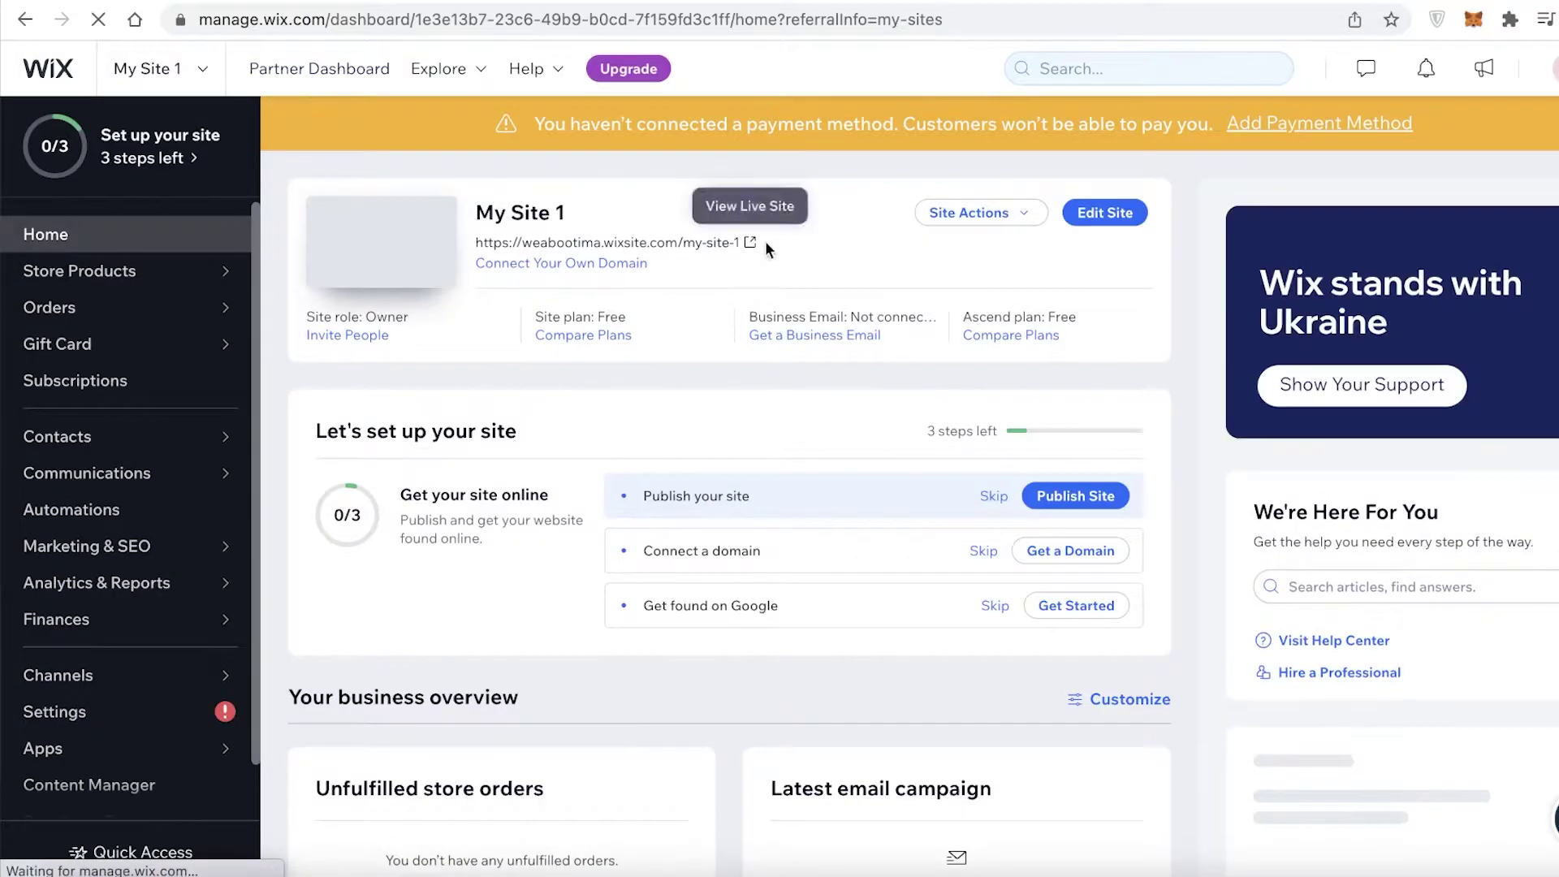
click(750, 242)
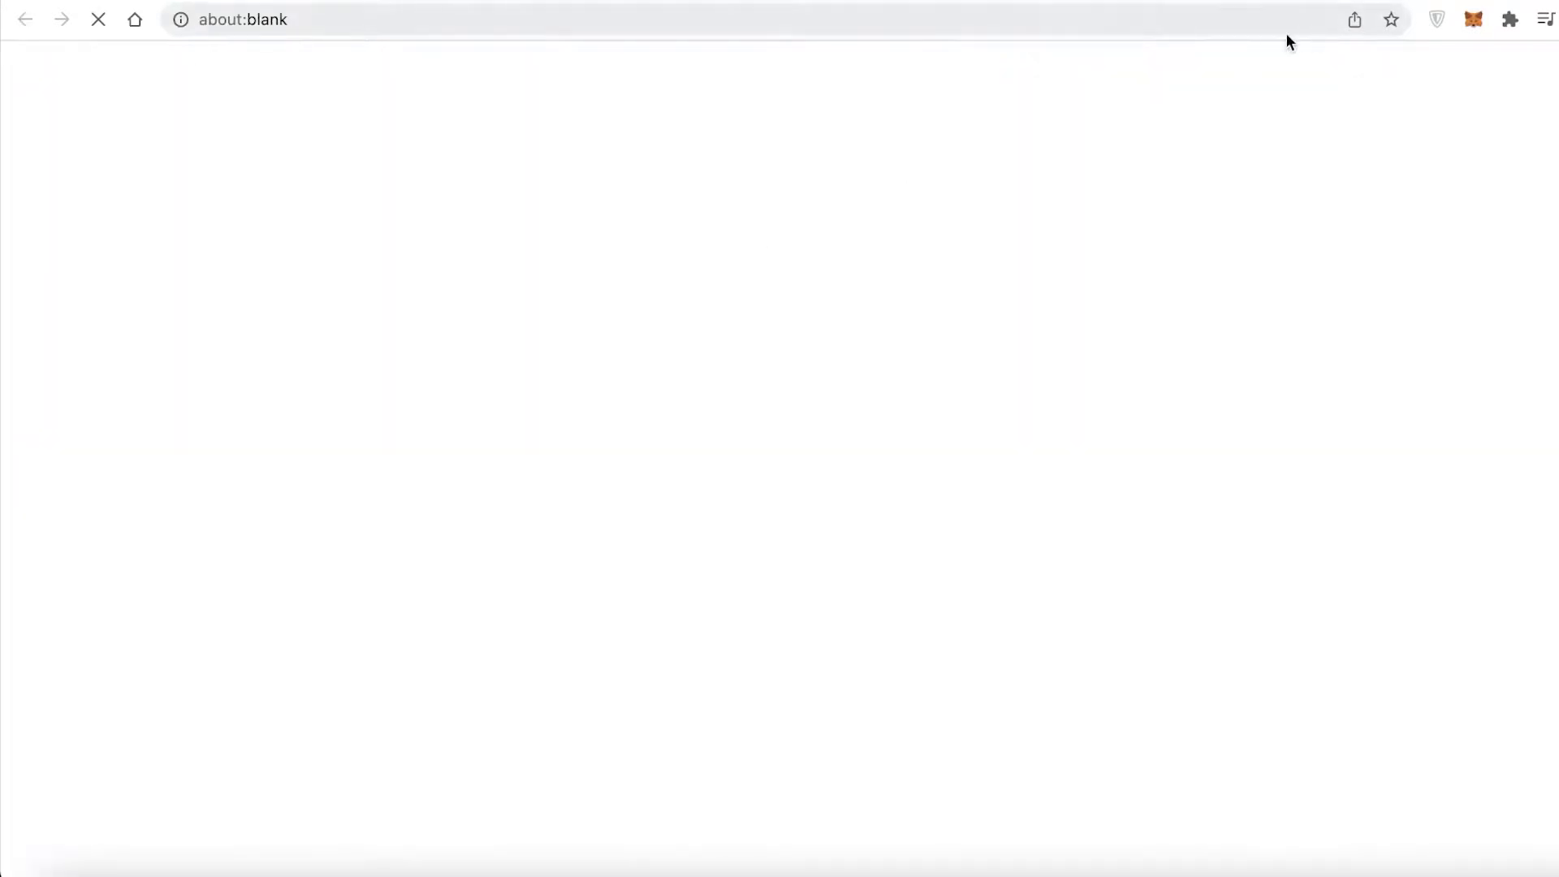
click(1225, 14)
right_click(1226, 14)
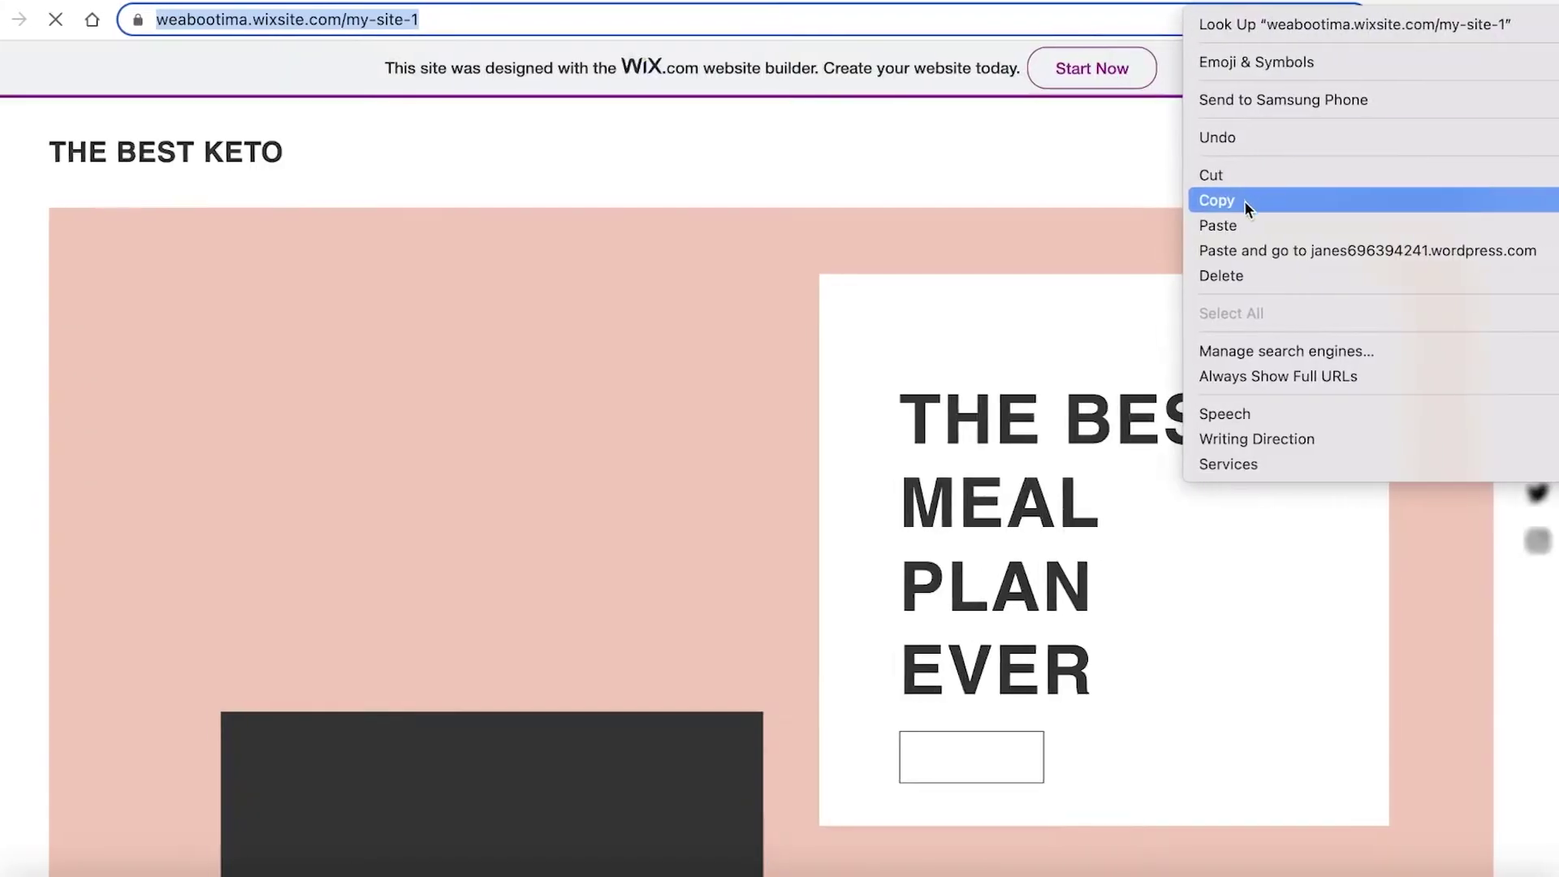
click(1258, 199)
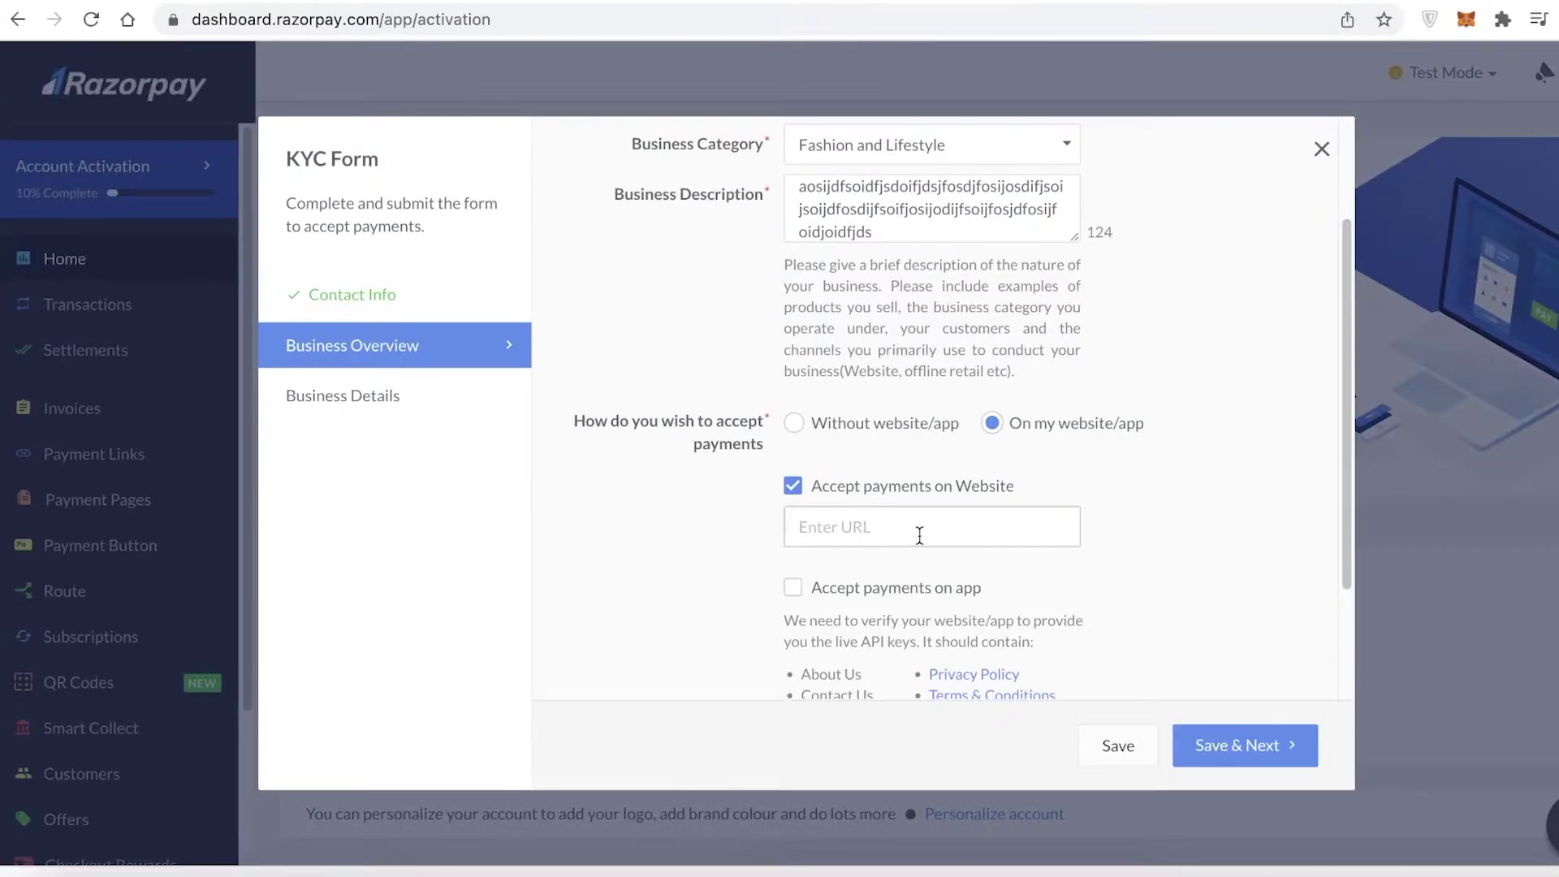
- Paste the Wix site address as the website URL, leave app payments off, and save Business Overview
right_click(918, 535)
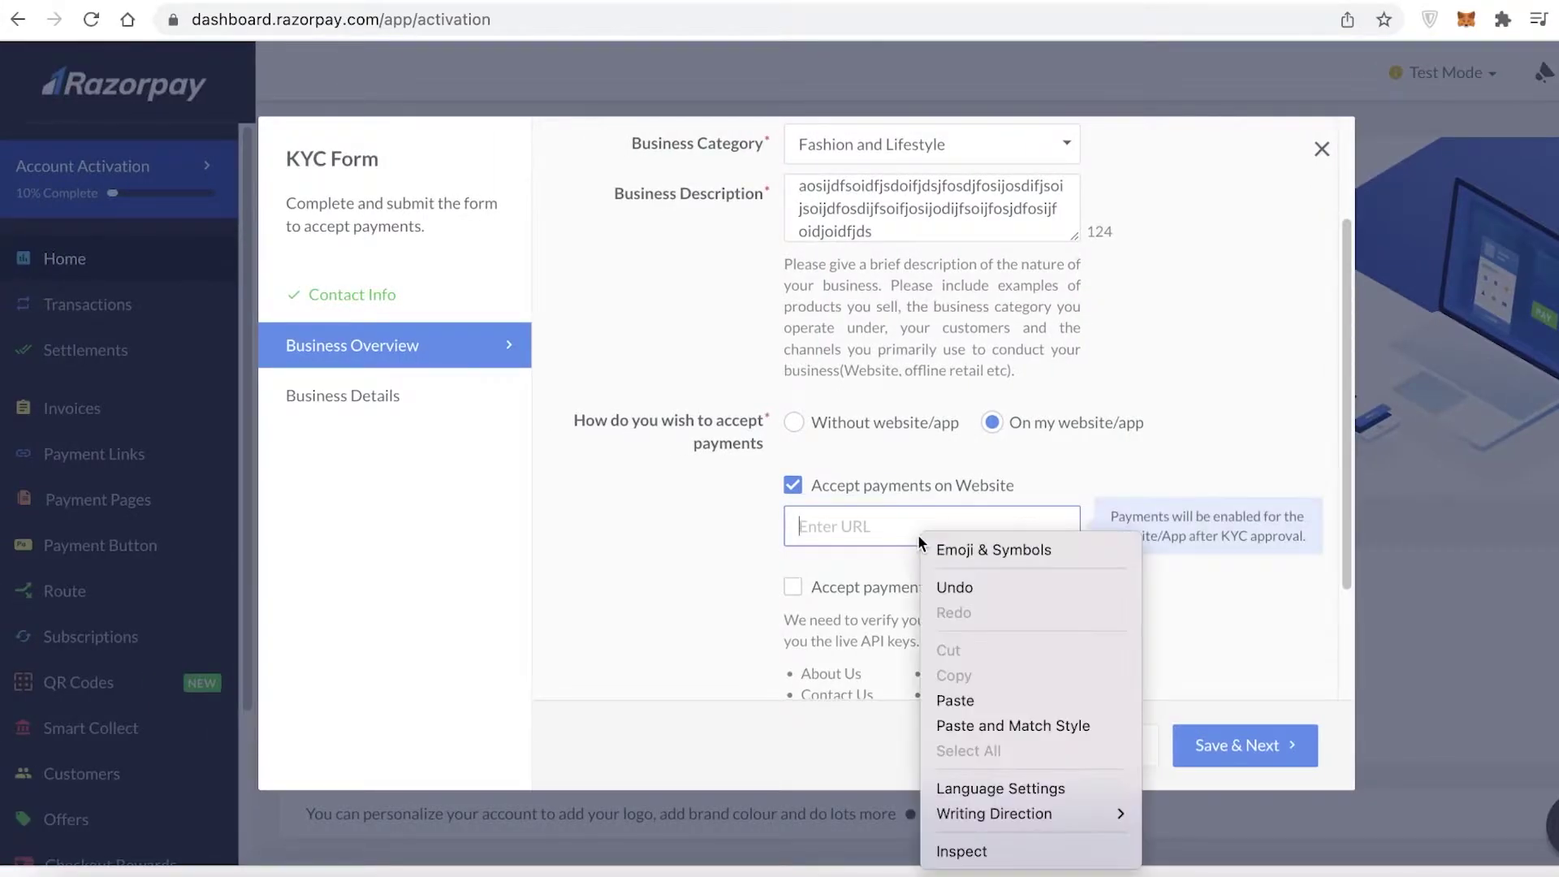
click(982, 702)
scroll(1040, 617, down, 1)
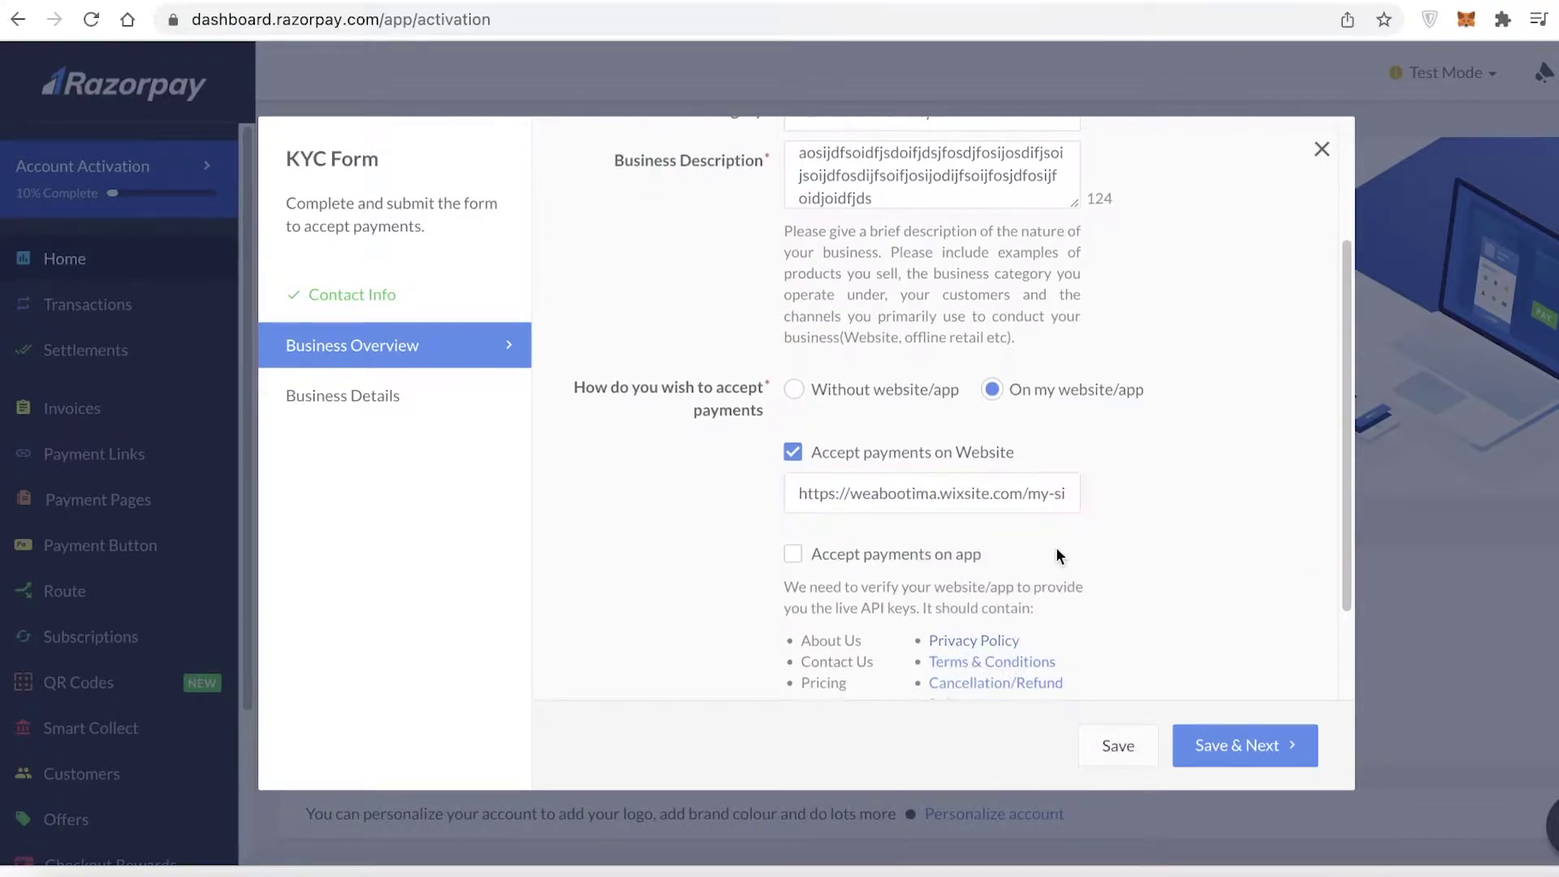
click(880, 559)
scroll(883, 564, down, 2)
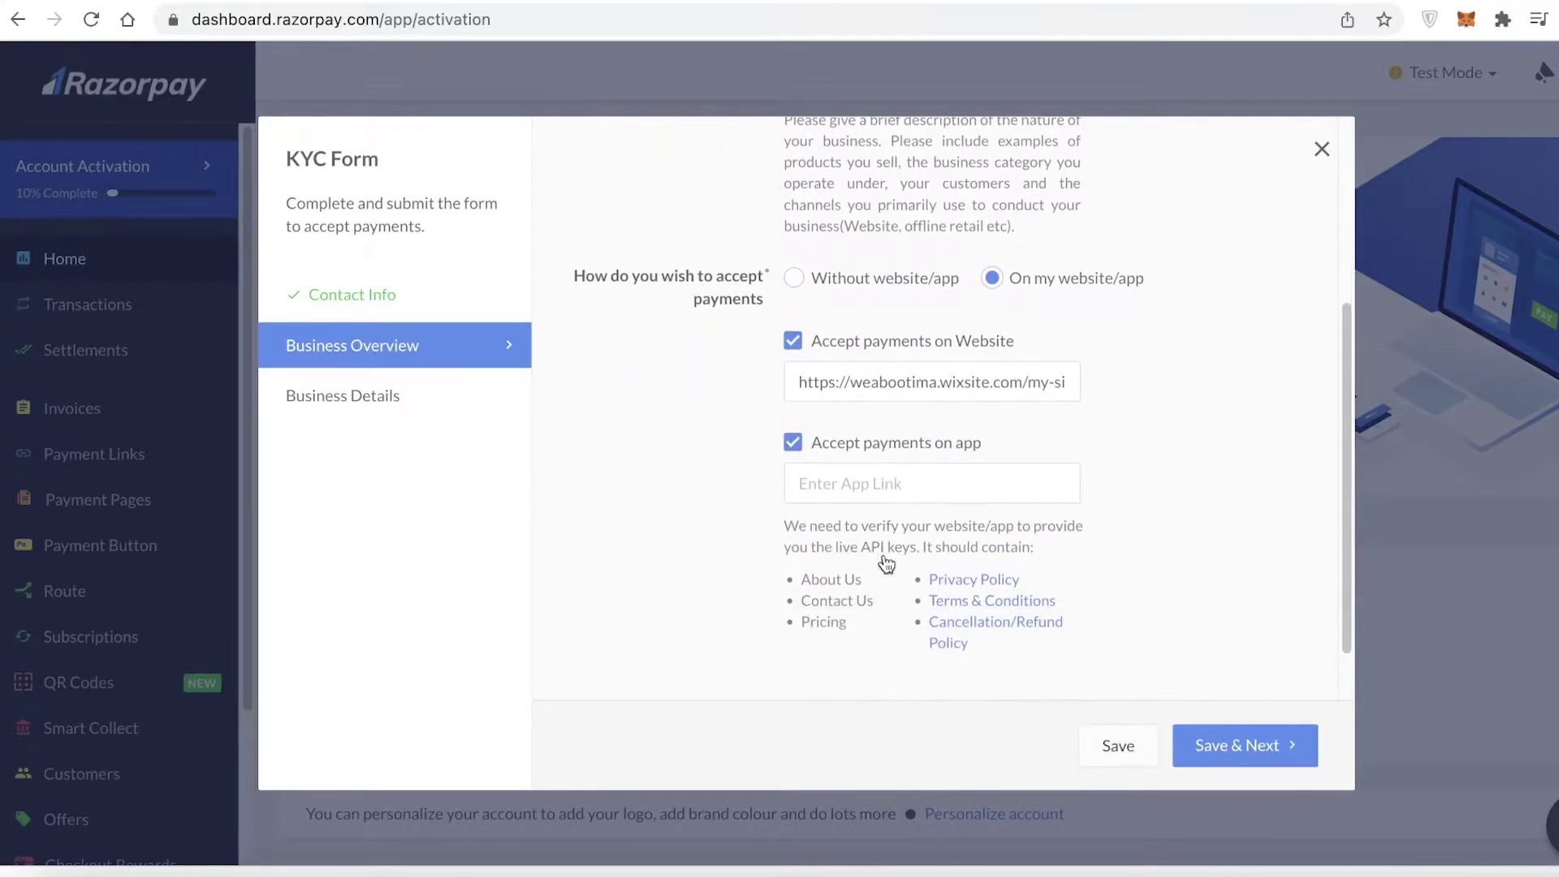
click(867, 457)
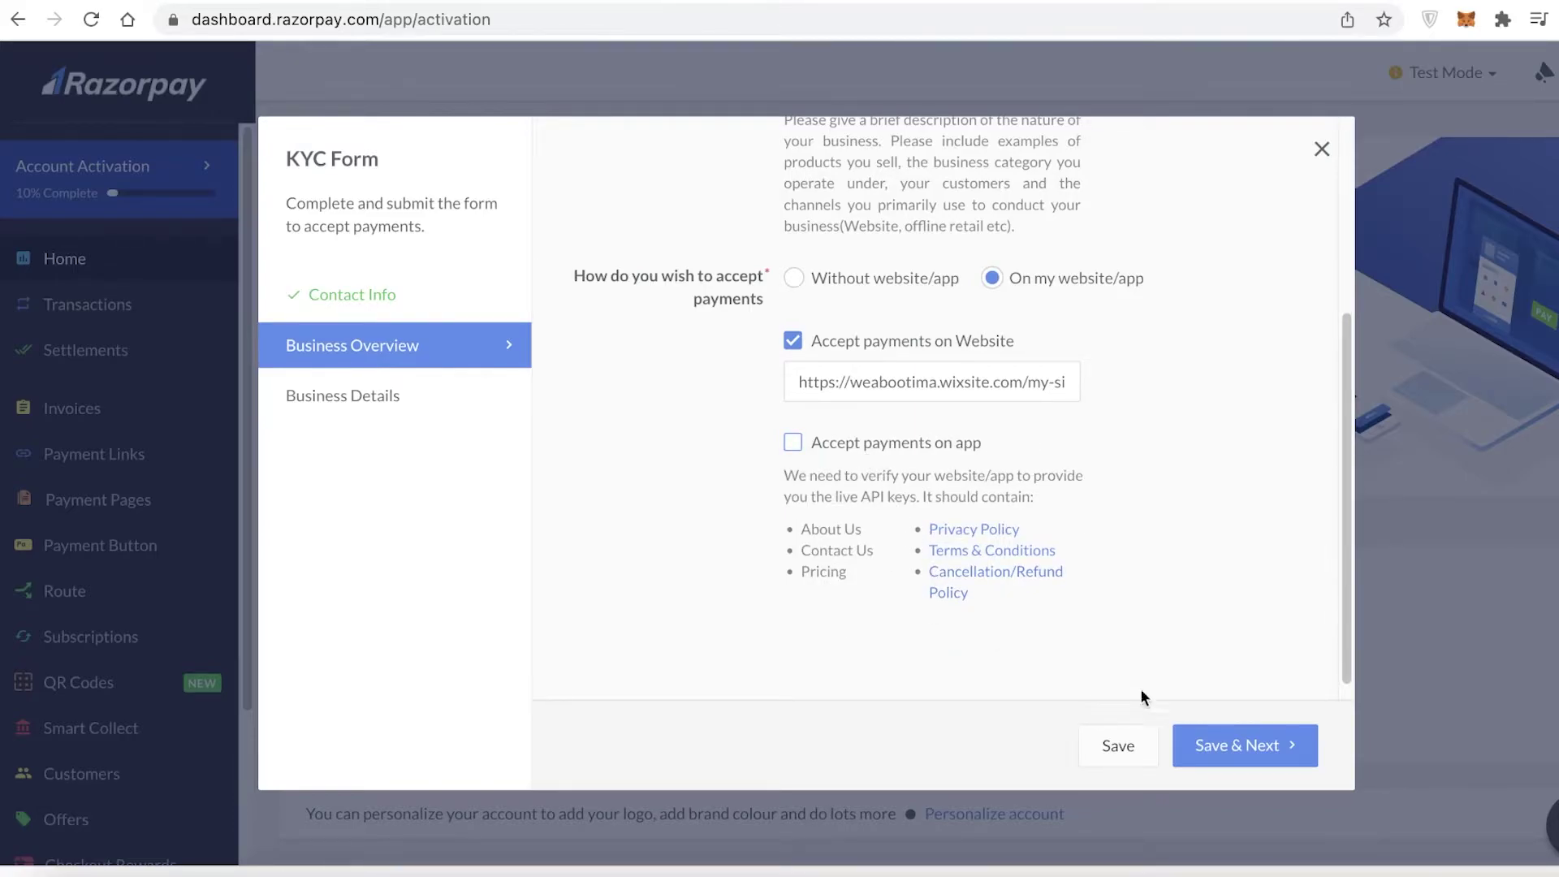
click(1190, 743)
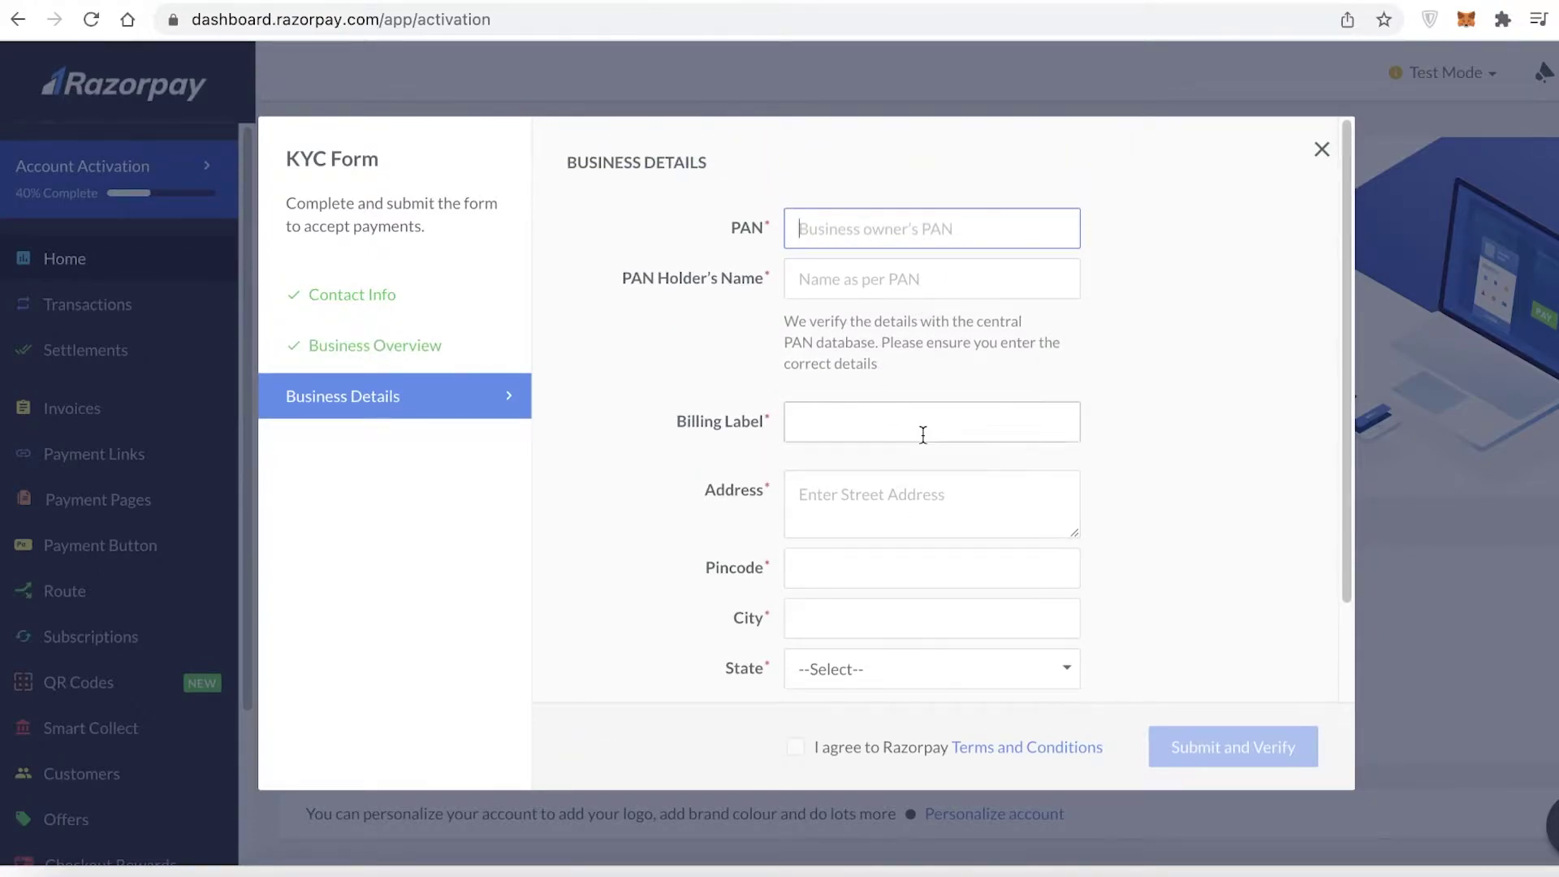
scroll(924, 436, down, 2)
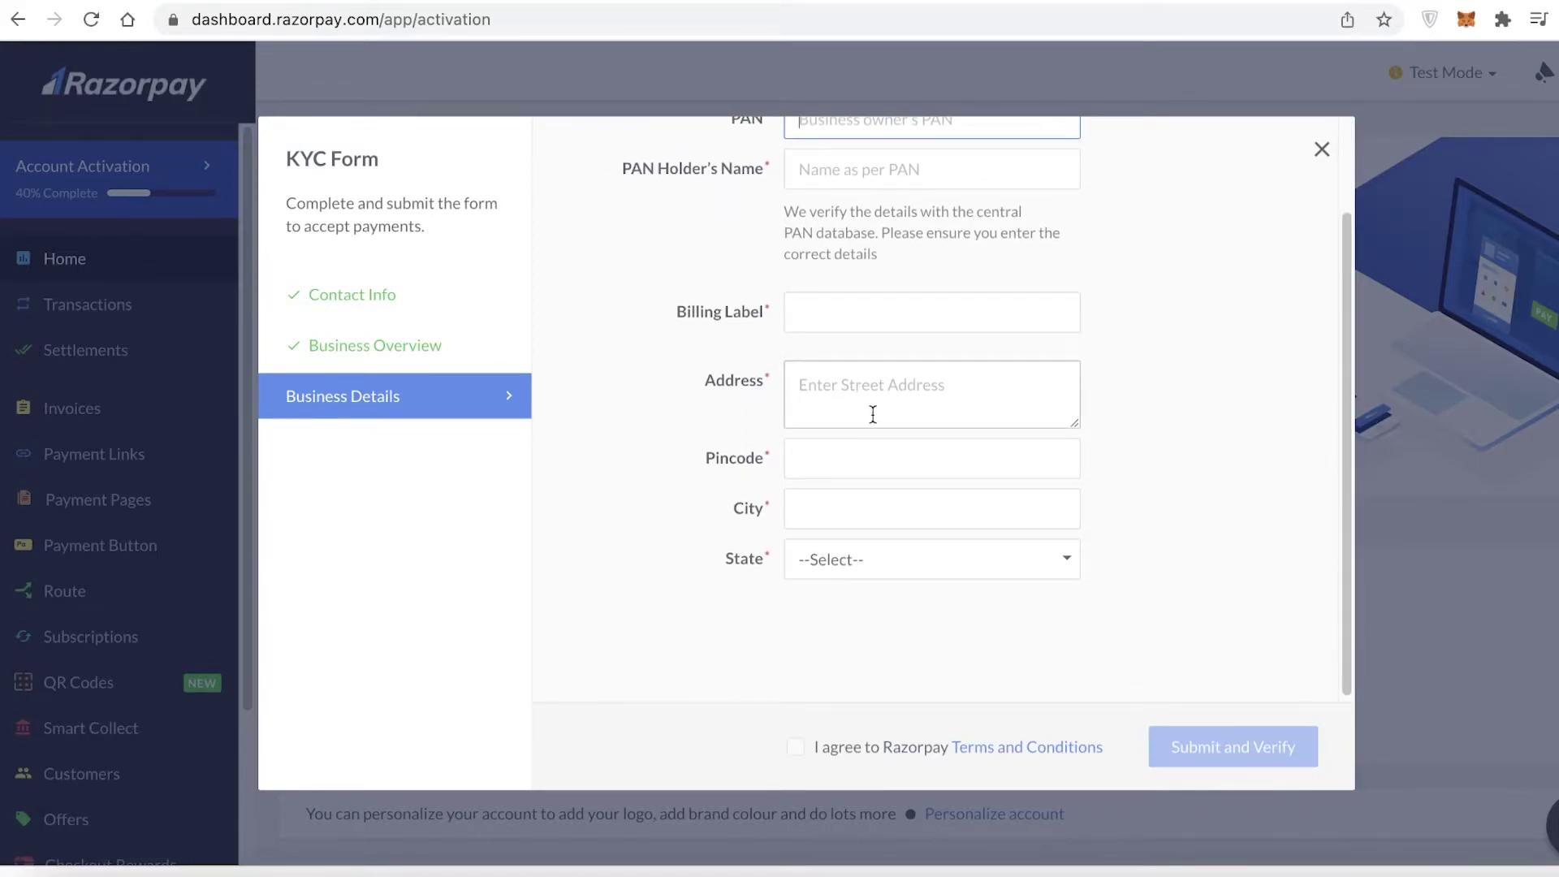
scroll(841, 364, up, 1)
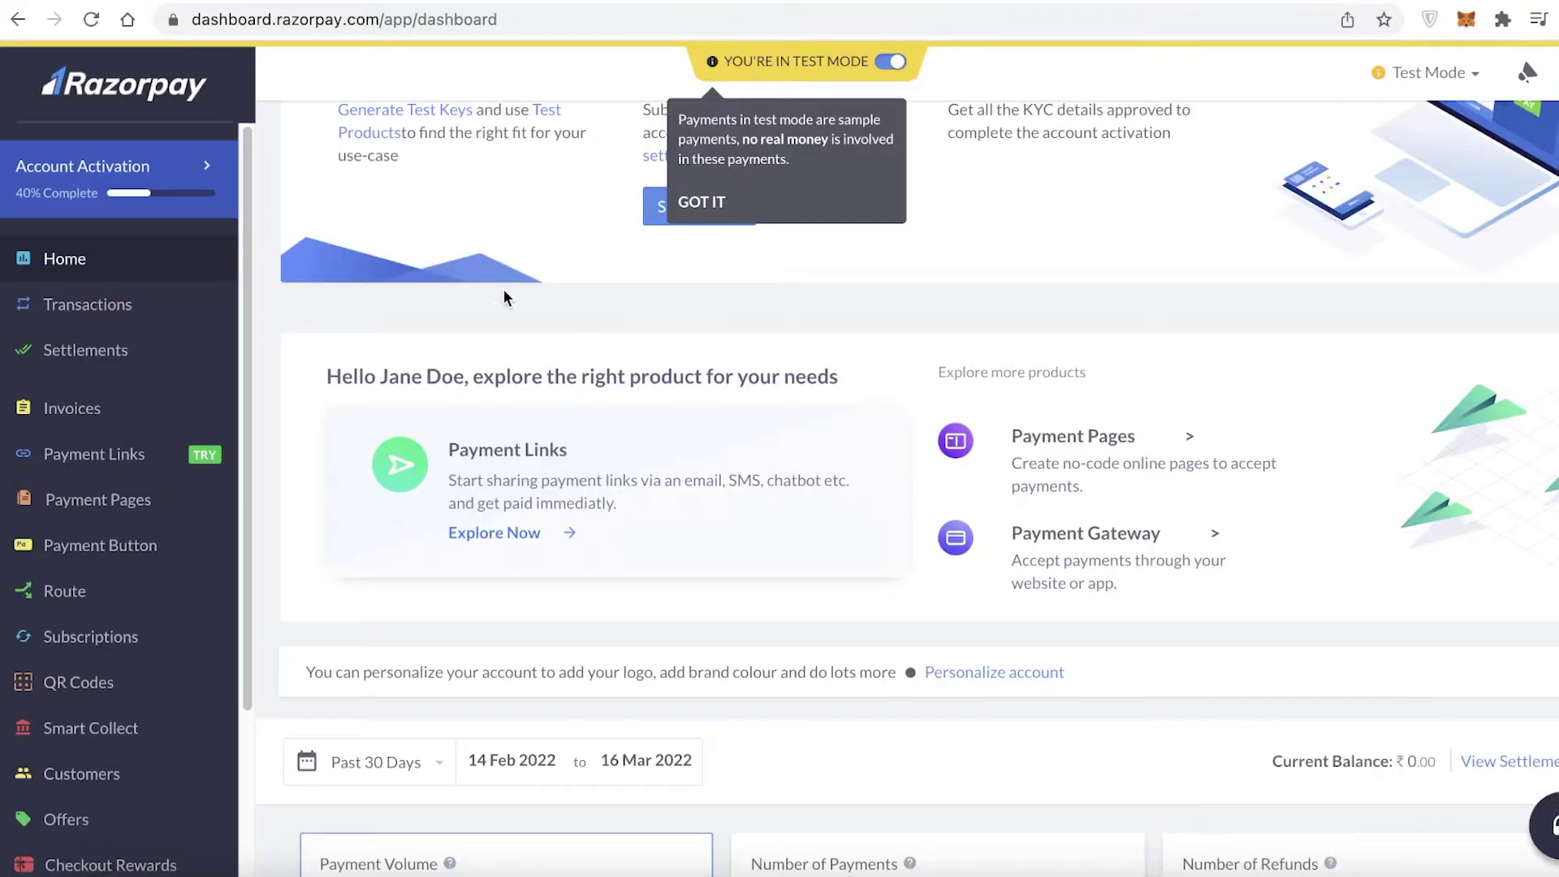
- Scroll the Home dashboard showing ₹0 payment volume, 0 payments and 0 refunds
scroll(181, 275, down, 1)
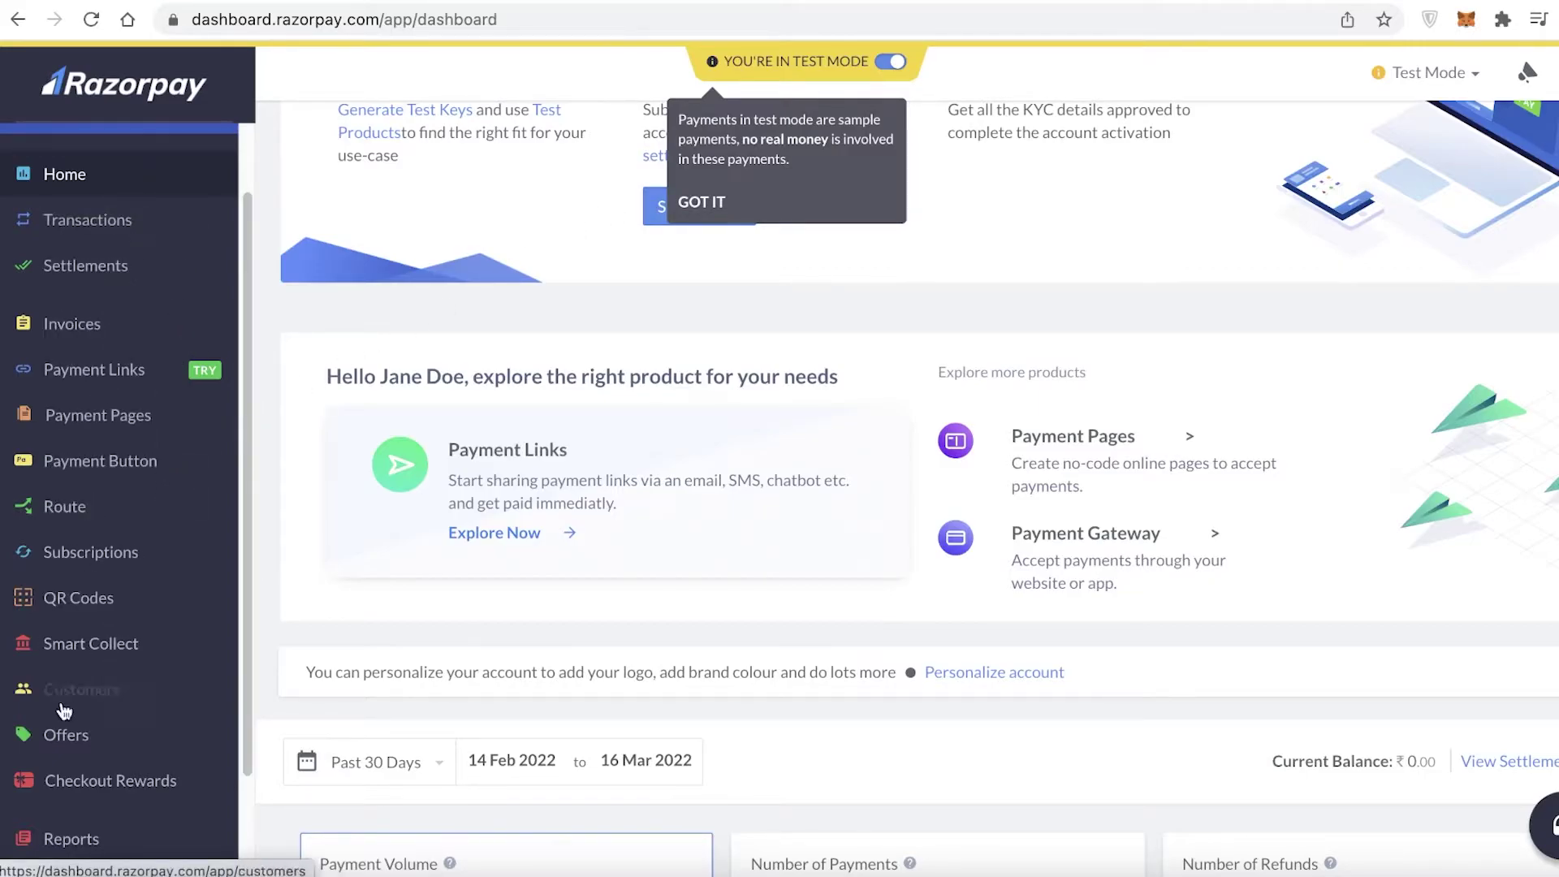
scroll(128, 302, down, 1)
scroll(125, 295, down, 8)
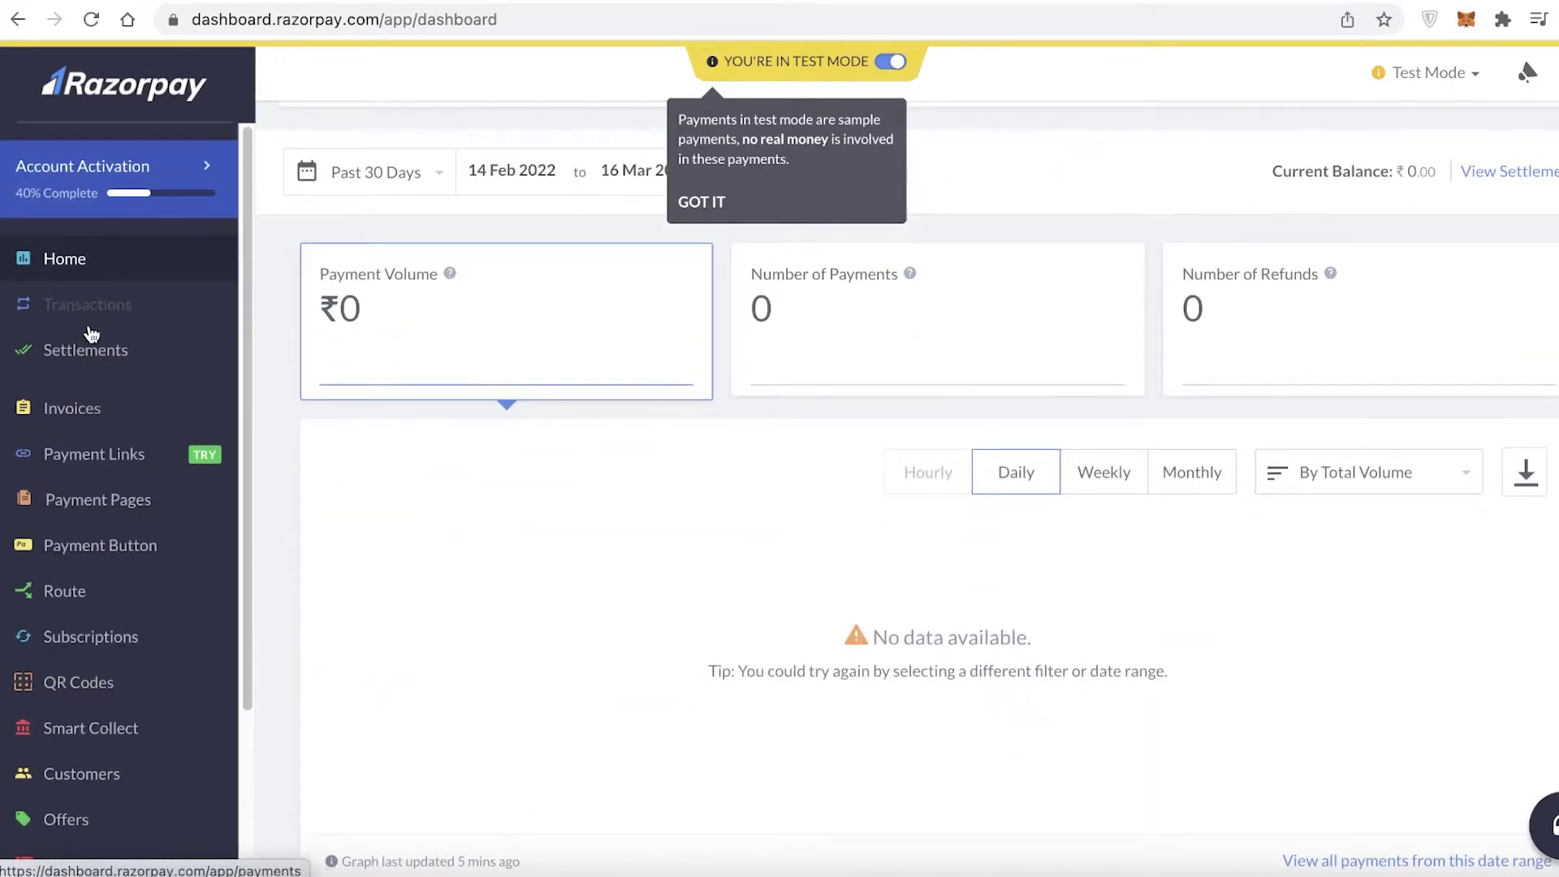
- Go to Invoices, skip its introduction, and start creating a new invoice
click(90, 467)
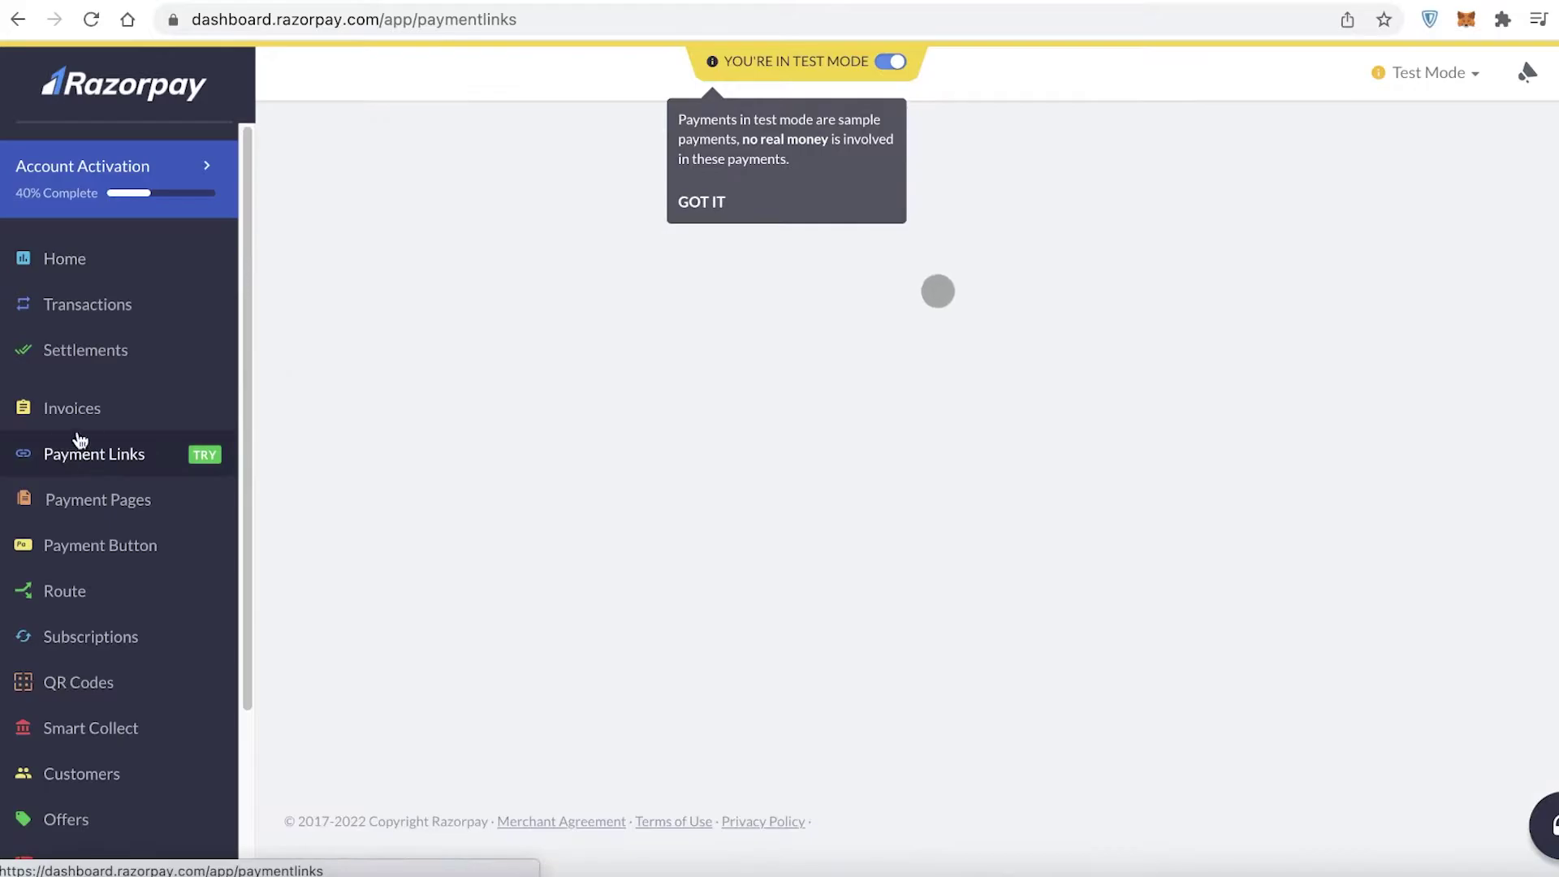
click(72, 413)
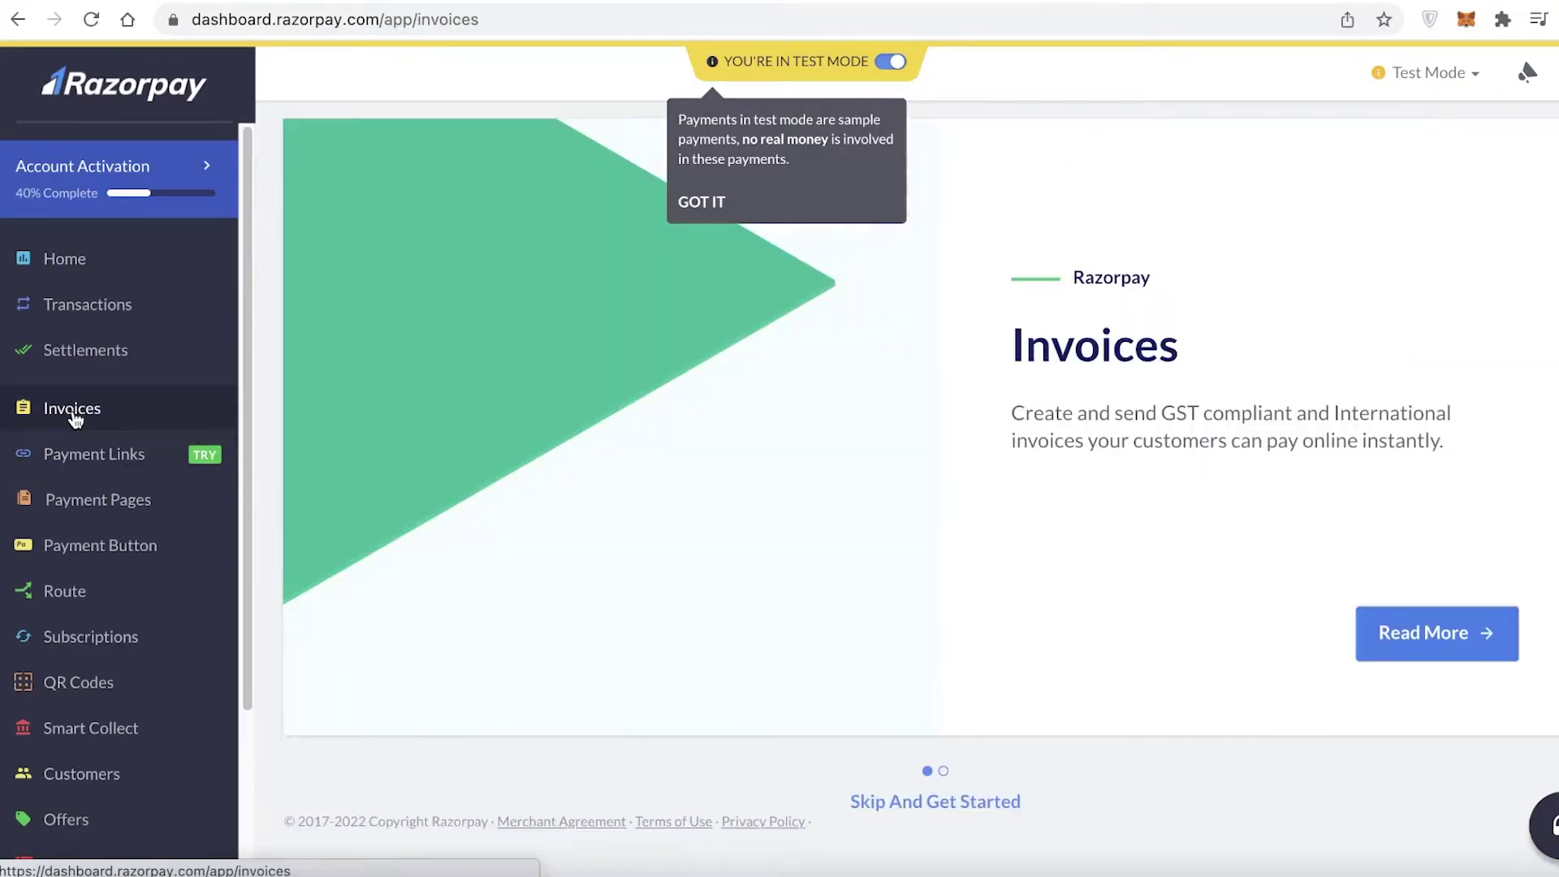
click(962, 803)
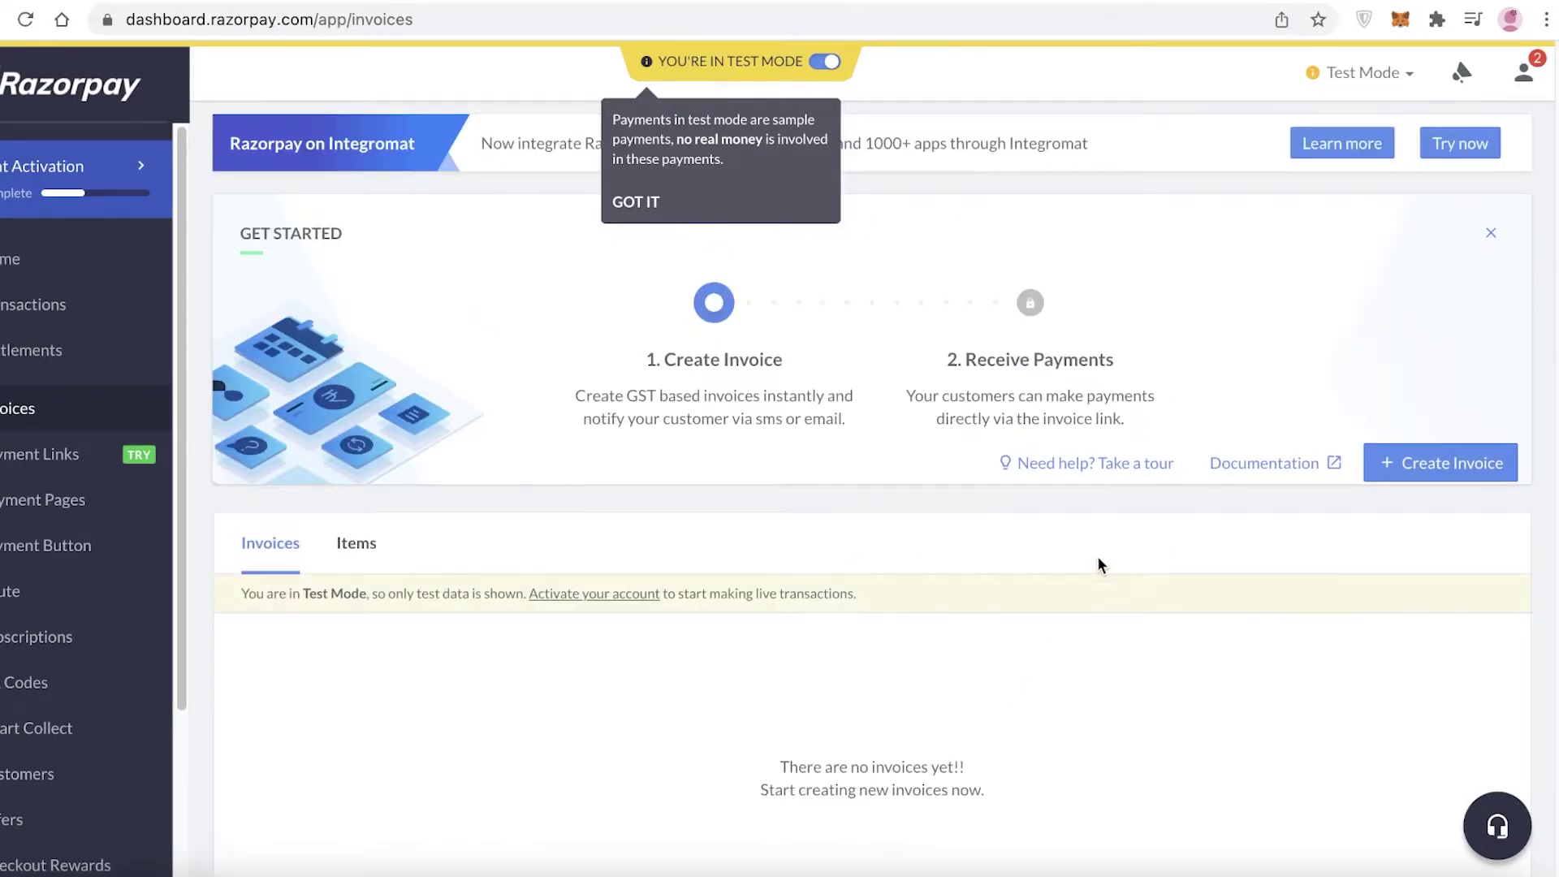
scroll(1099, 563, down, 2)
click(1464, 374)
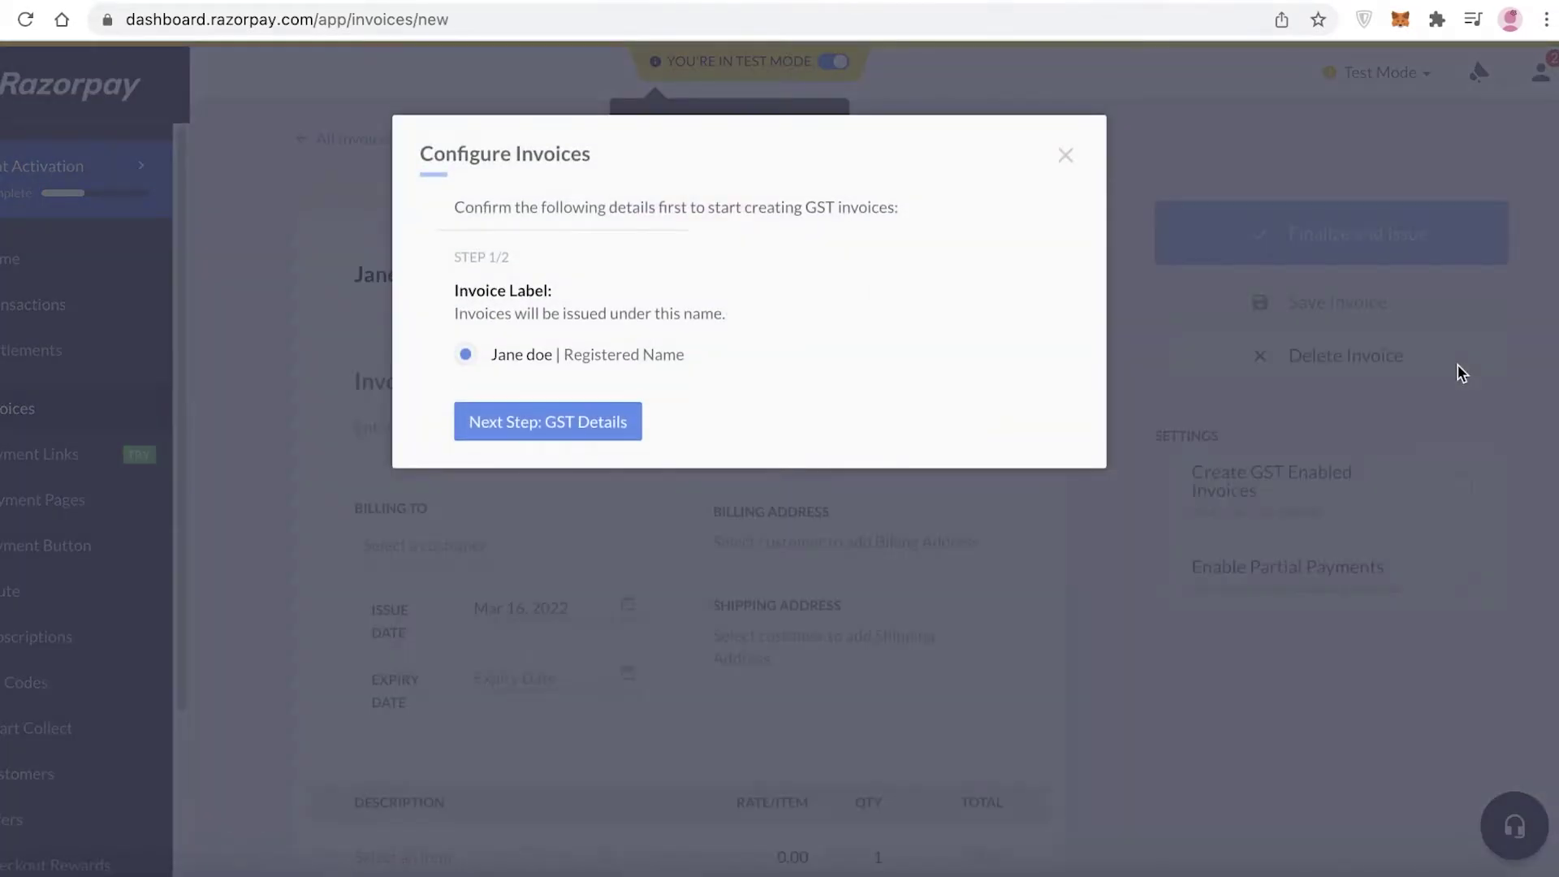
key(Return)
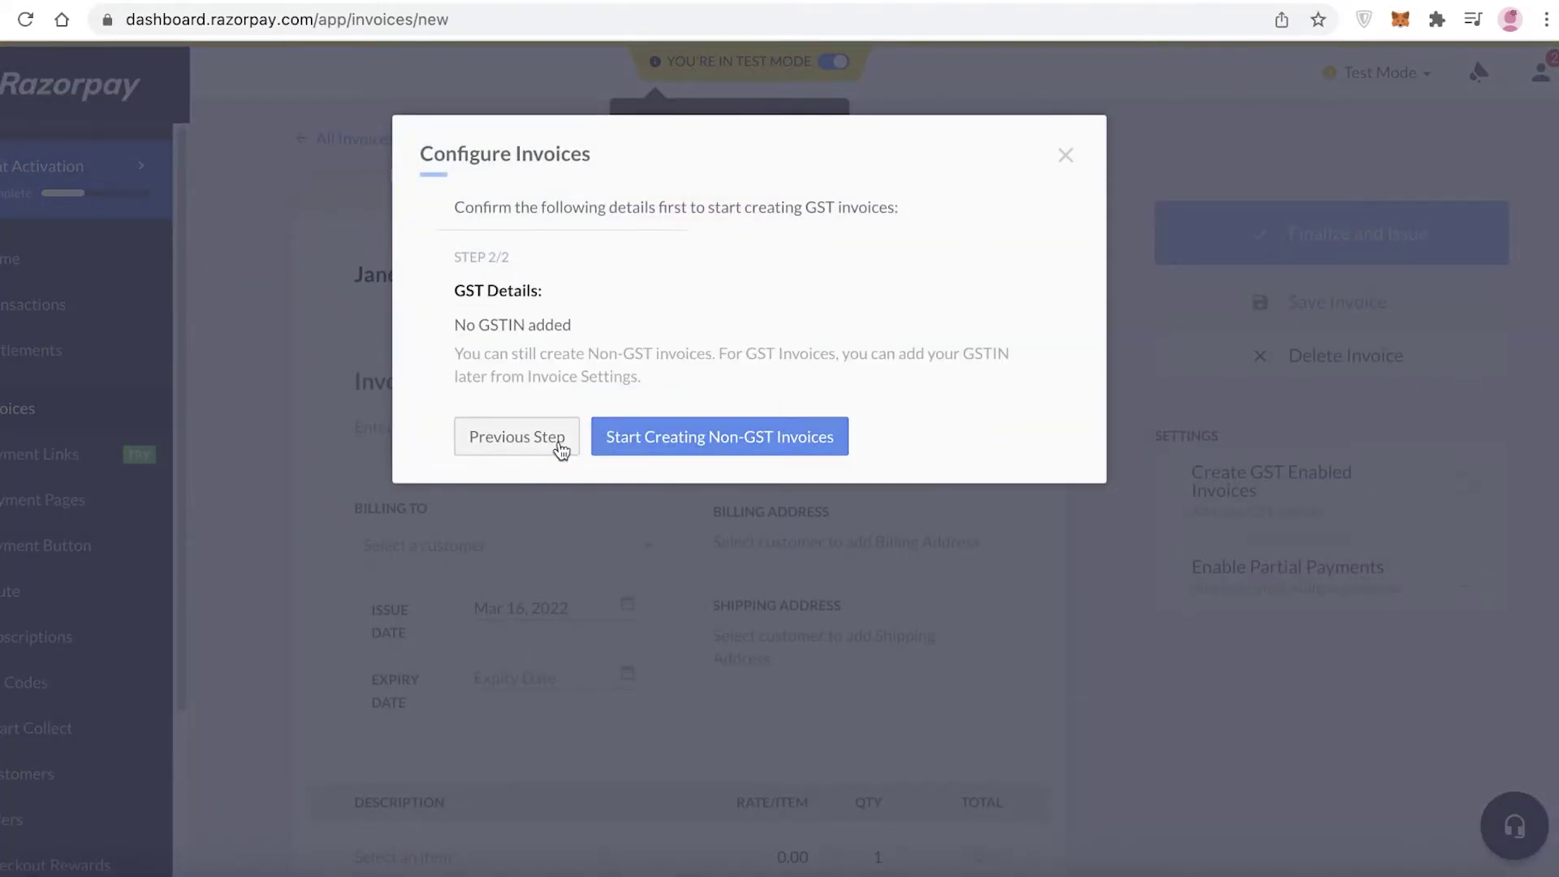
- Choose non-GST invoicing, then move to the Payment Links section
click(662, 437)
scroll(539, 278, down, 3)
scroll(685, 393, up, 2)
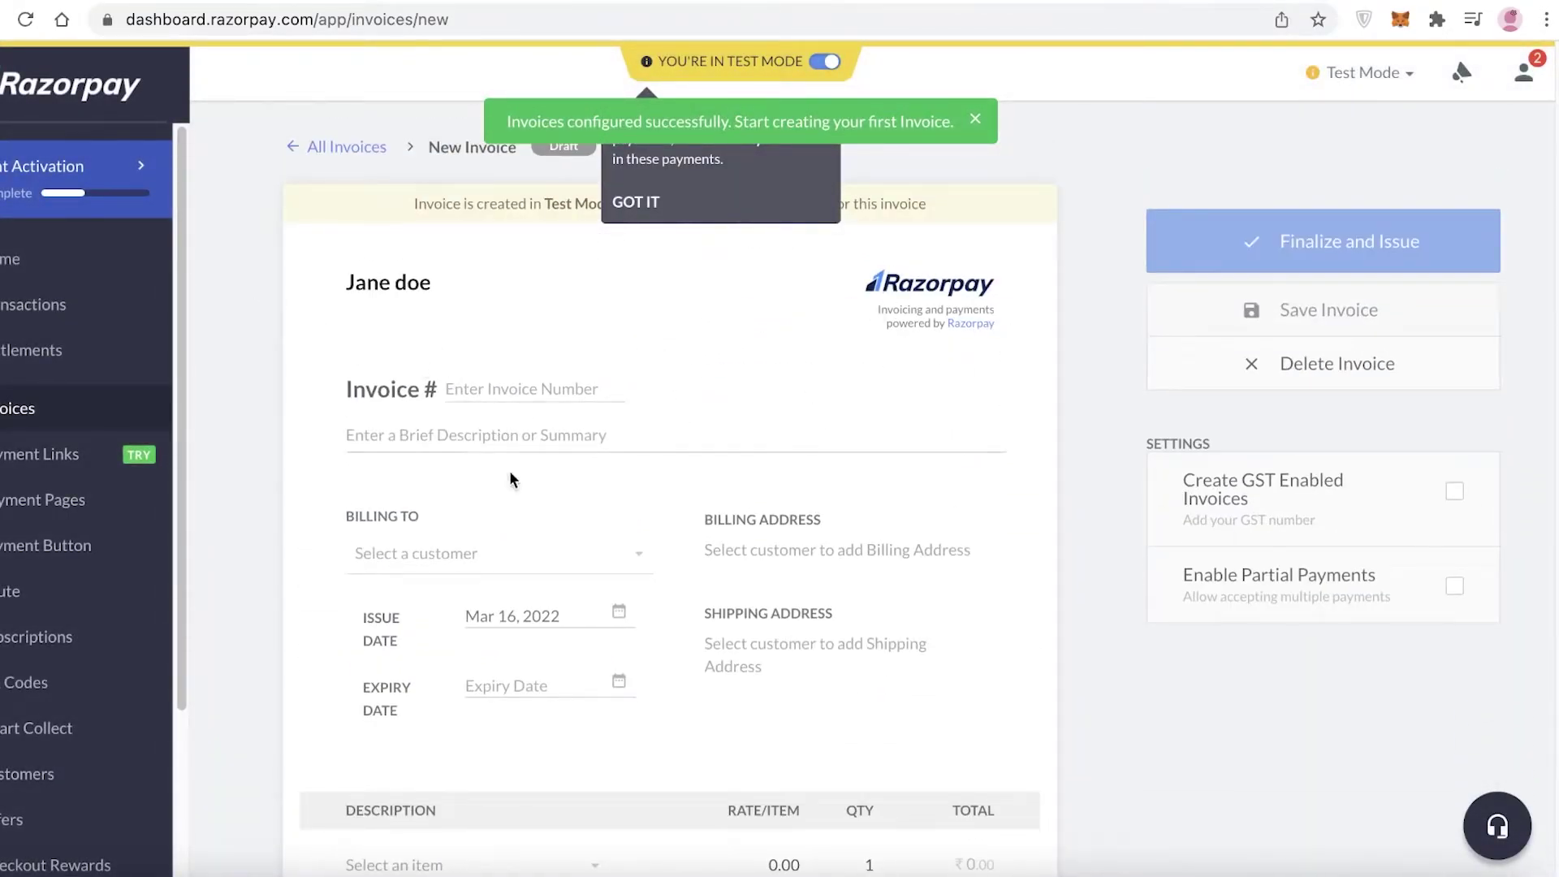
scroll(505, 633, down, 8)
scroll(505, 636, up, 4)
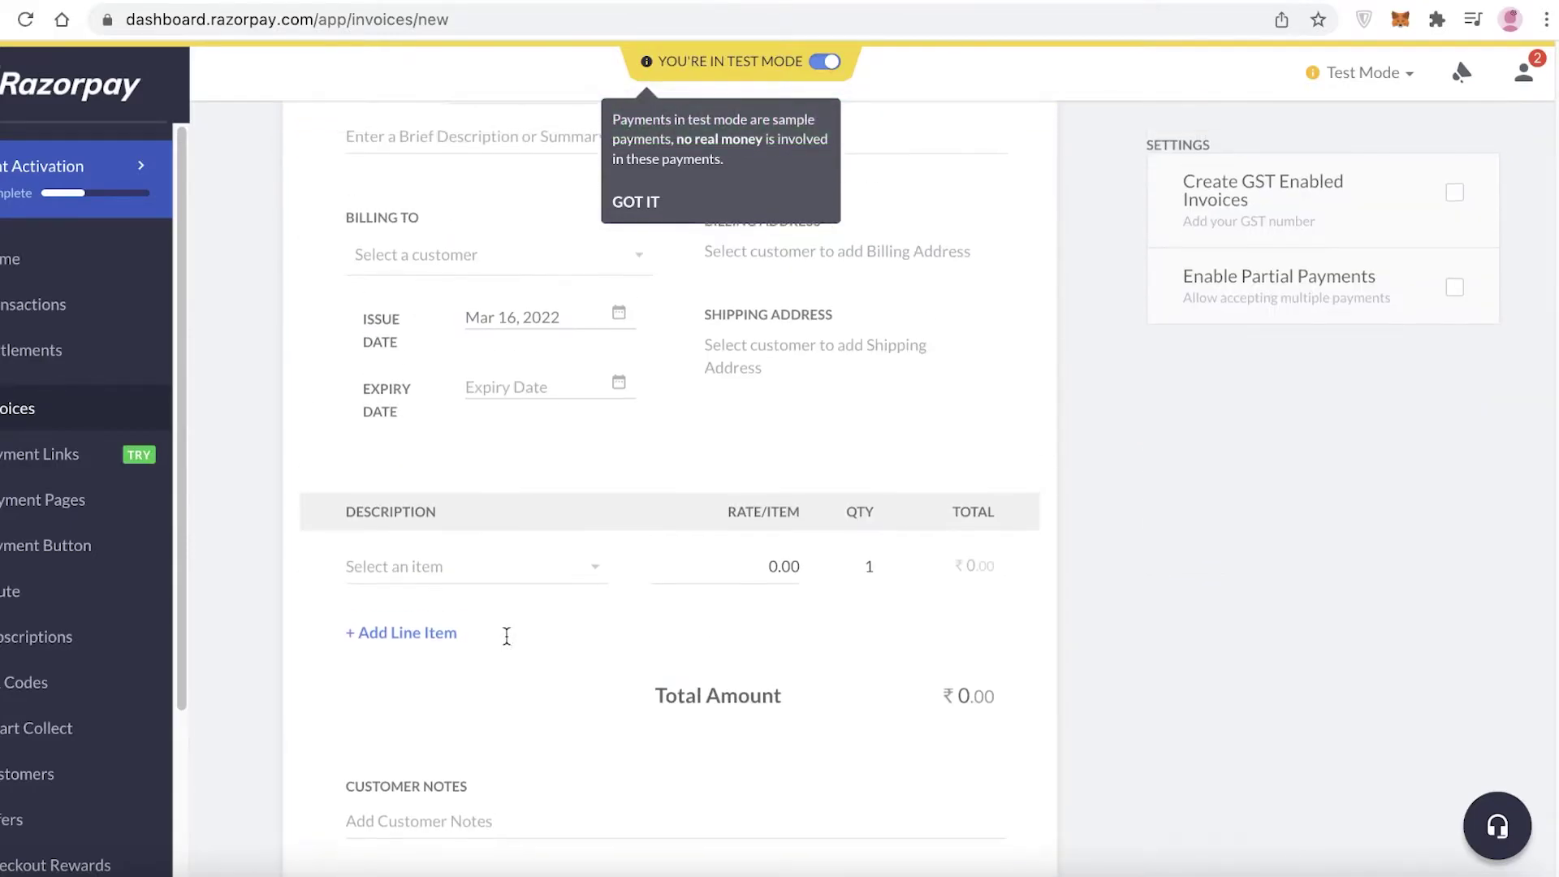
scroll(506, 635, up, 1)
scroll(506, 635, down, 4)
scroll(501, 635, up, 4)
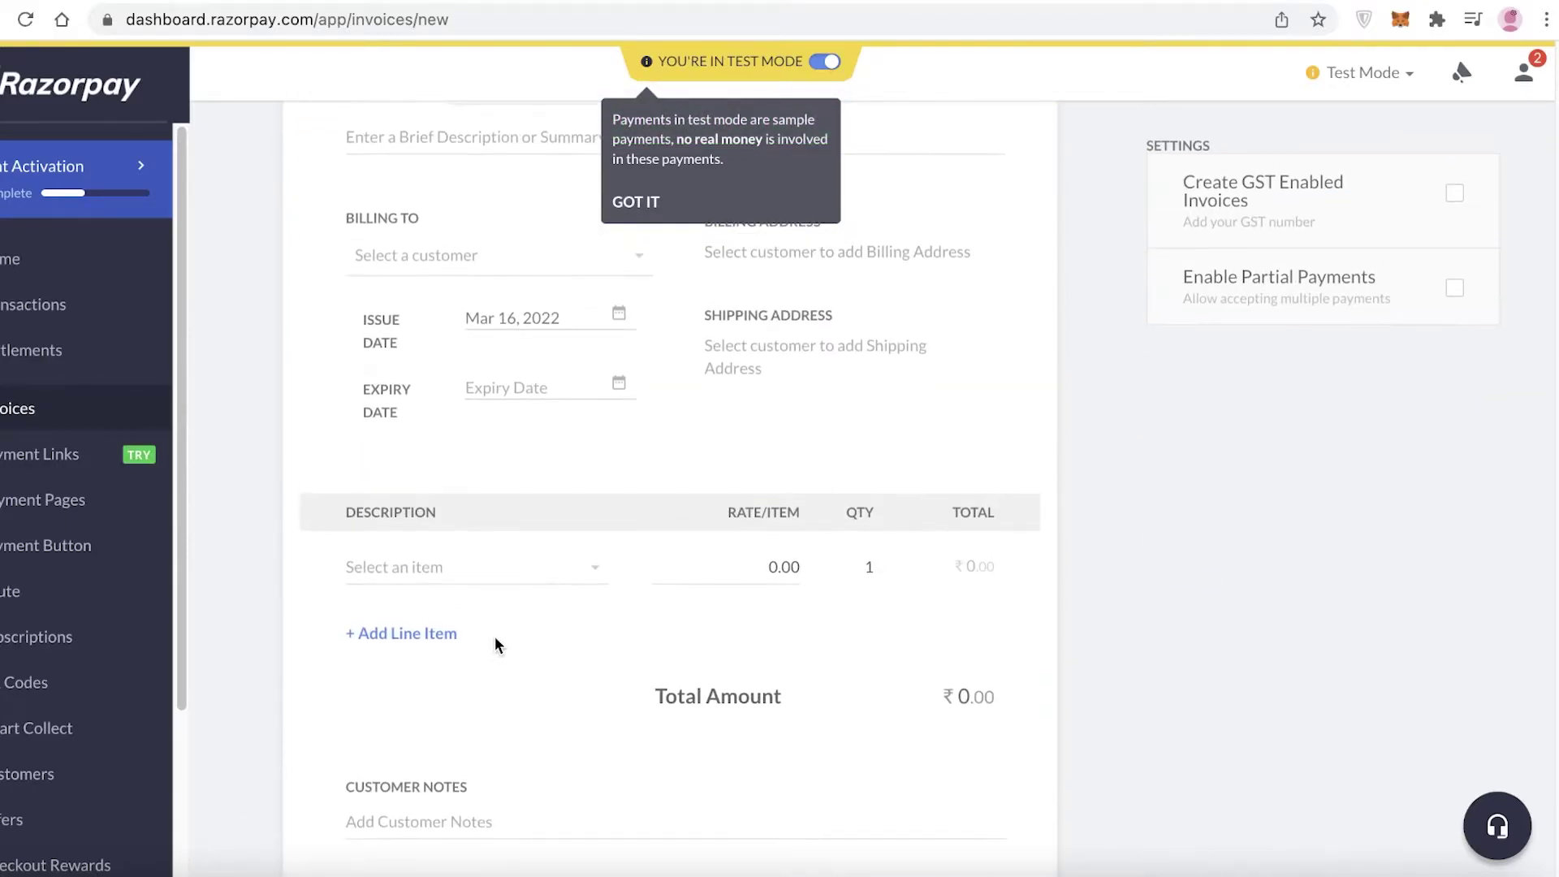
click(82, 454)
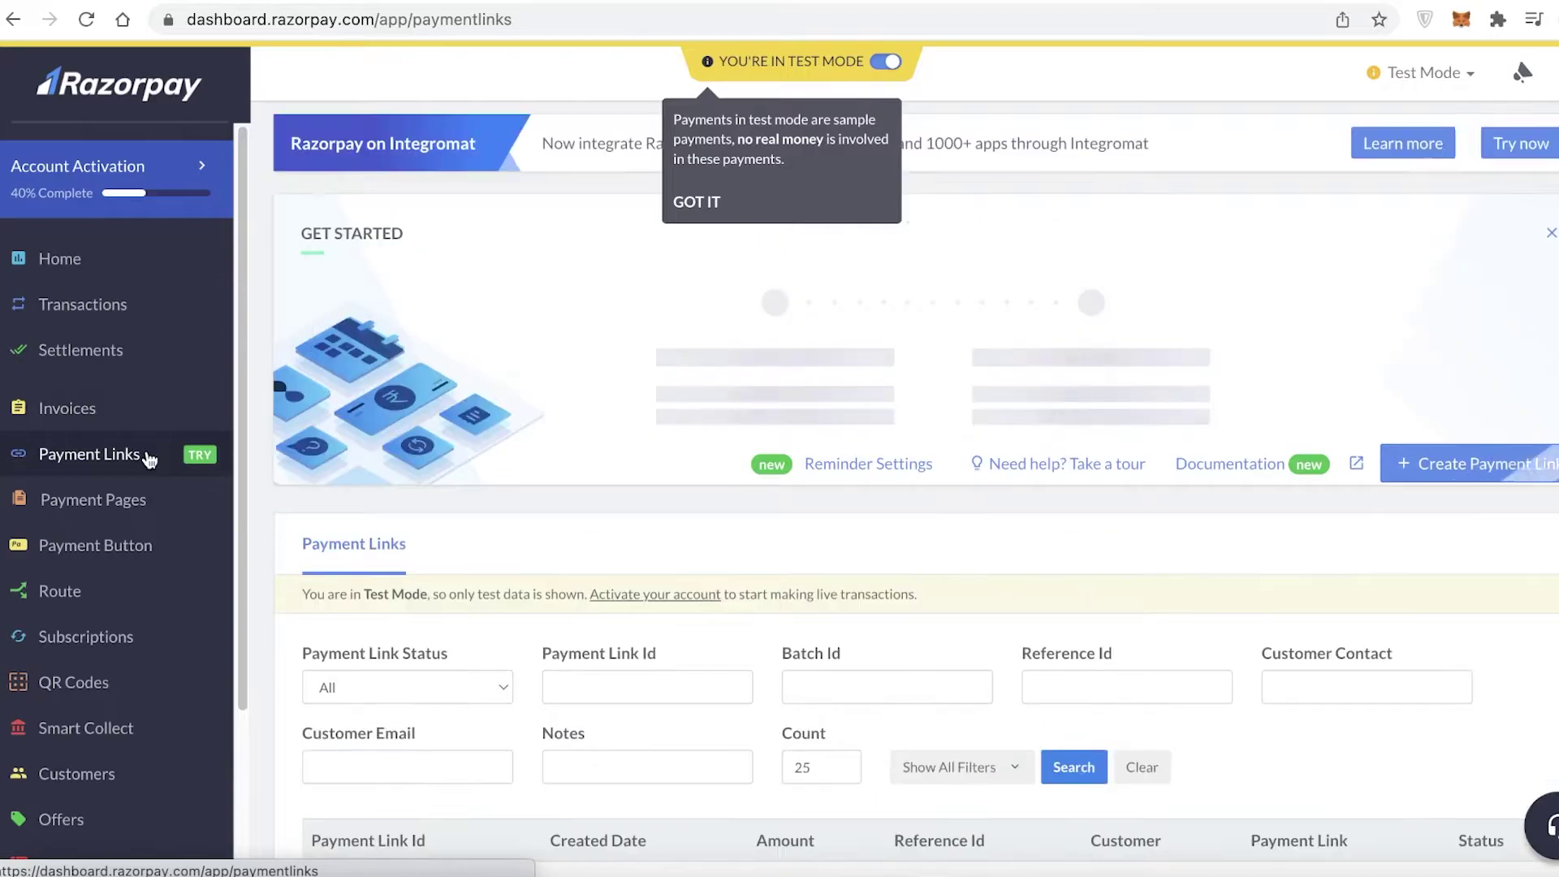
- Skip the Payment Links intro to view the empty list, then go to Payment Pages
scroll(154, 457, down, 1)
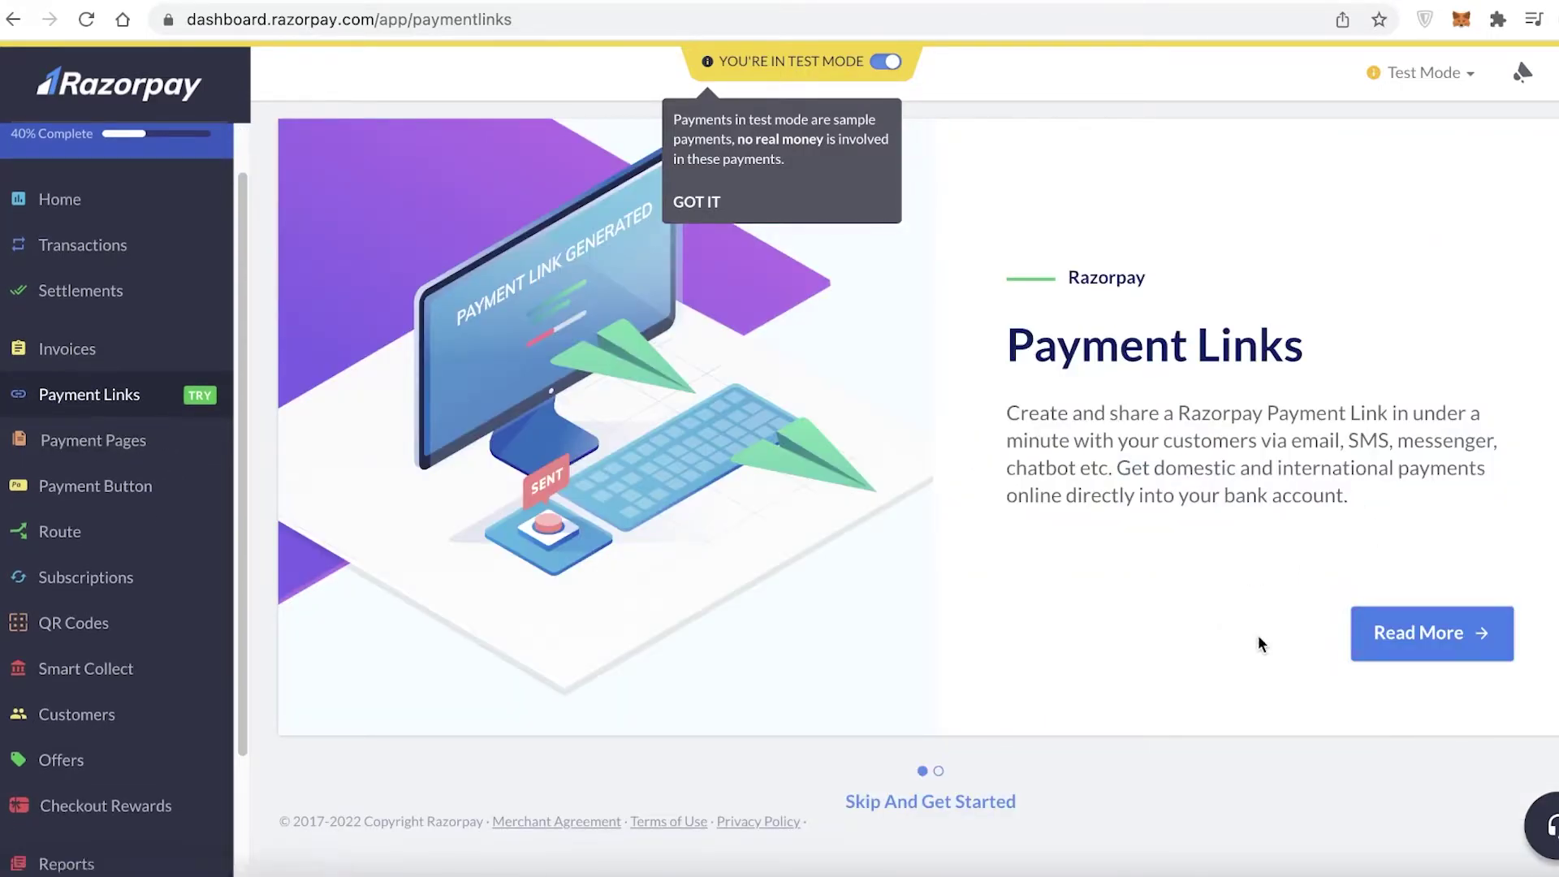
click(973, 807)
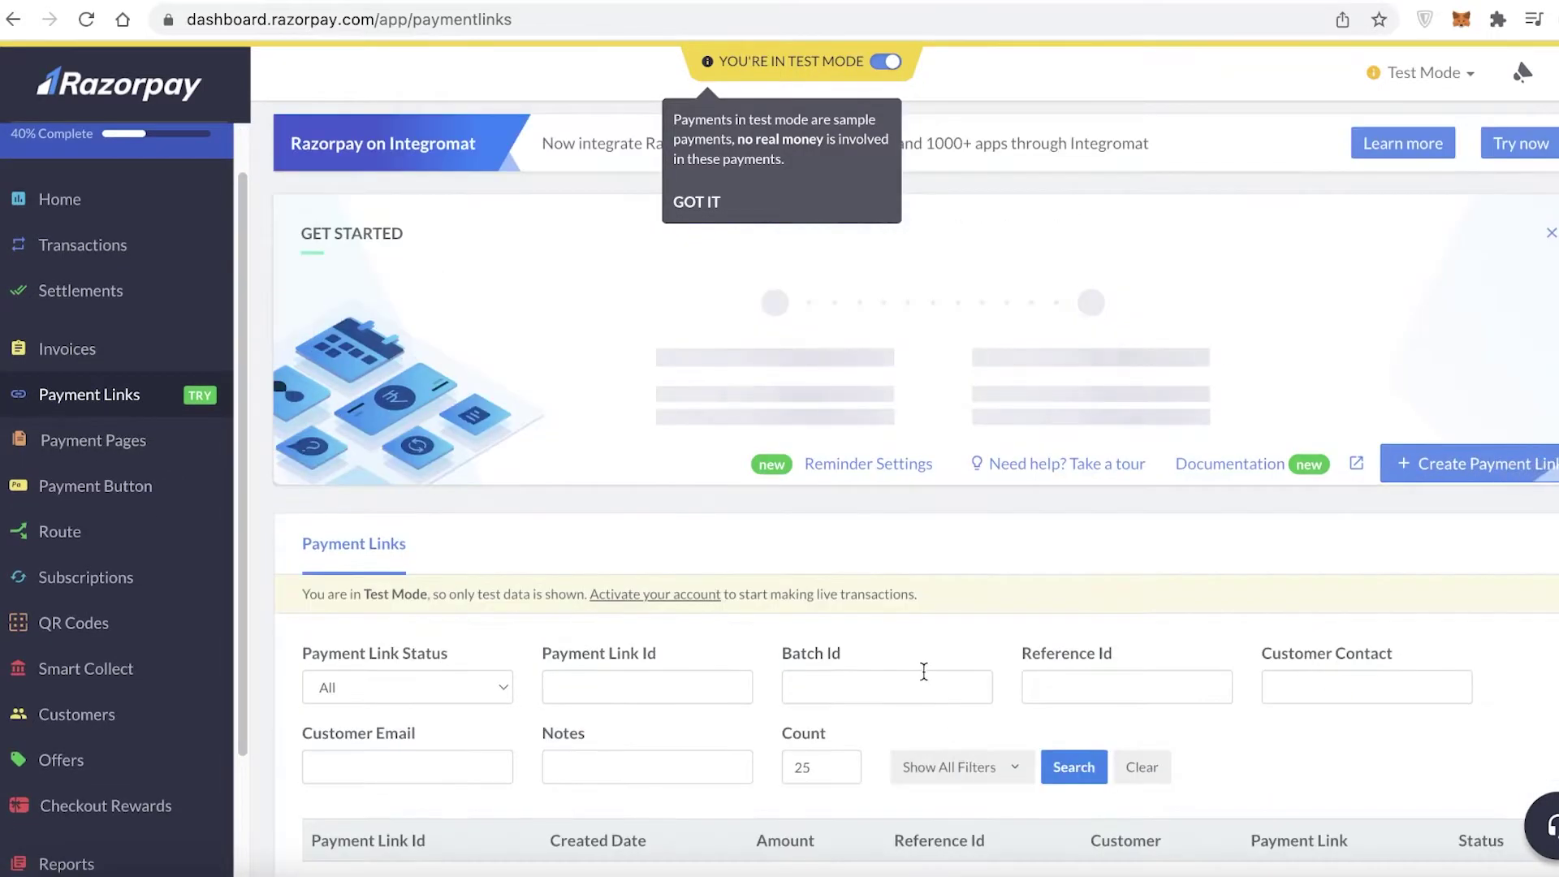
scroll(794, 651, down, 3)
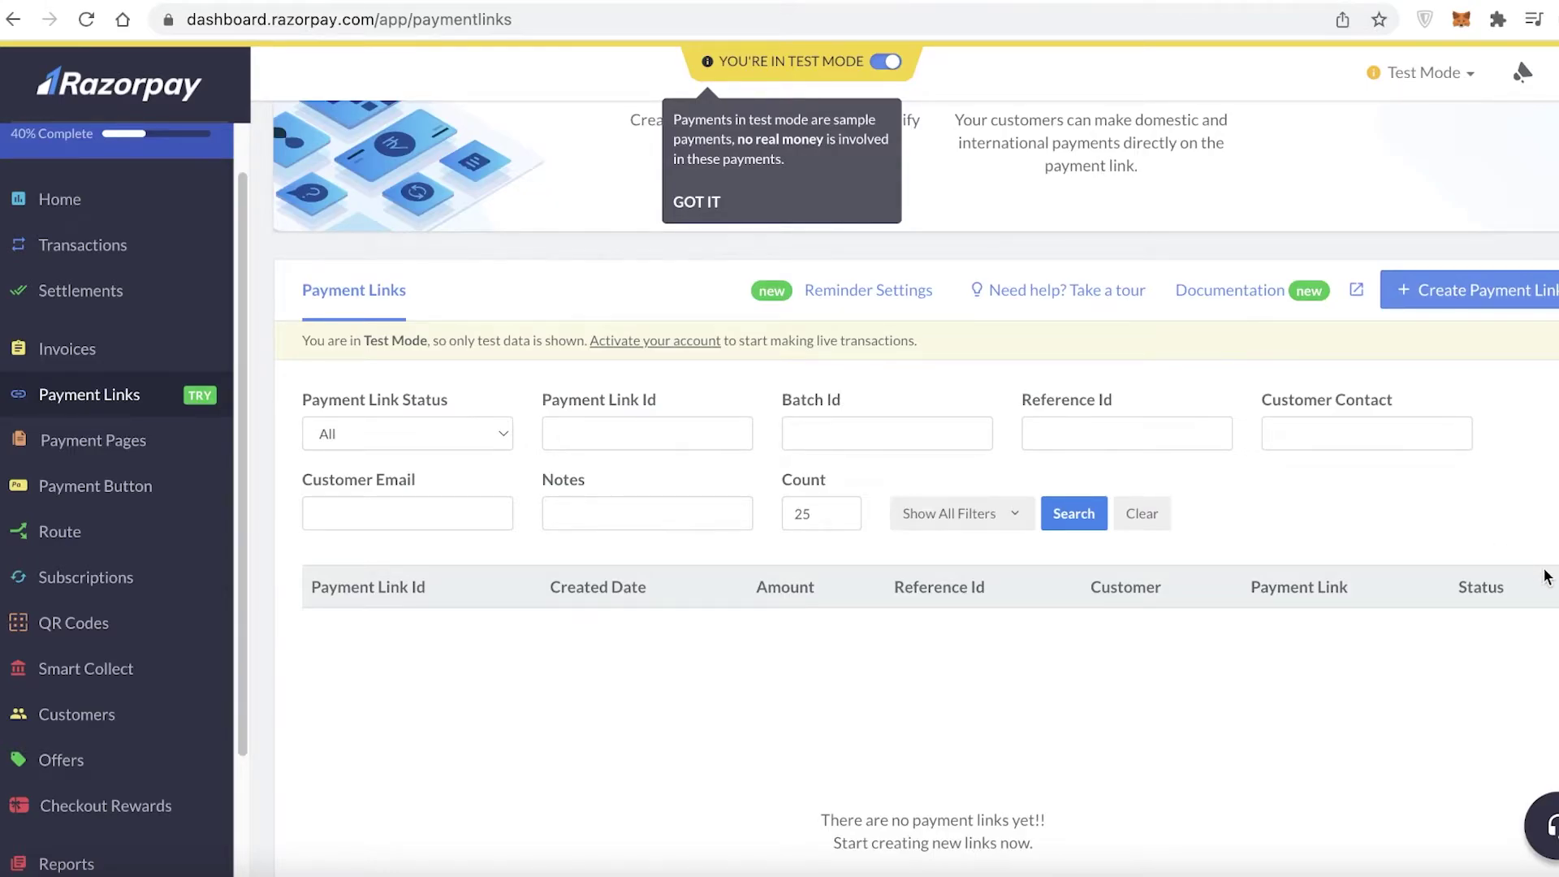
click(134, 442)
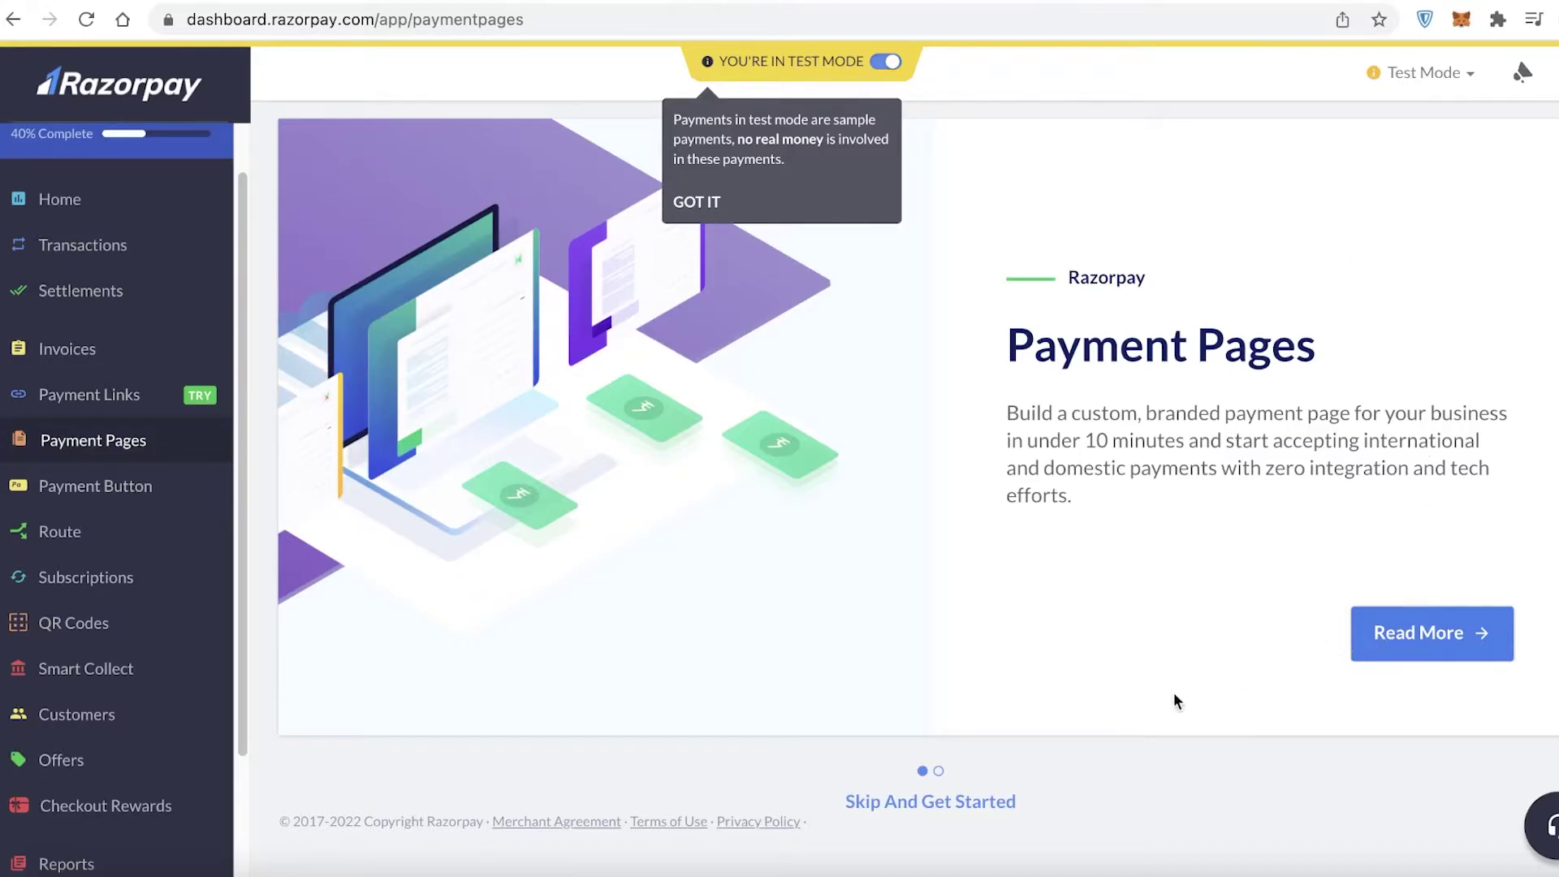
click(934, 802)
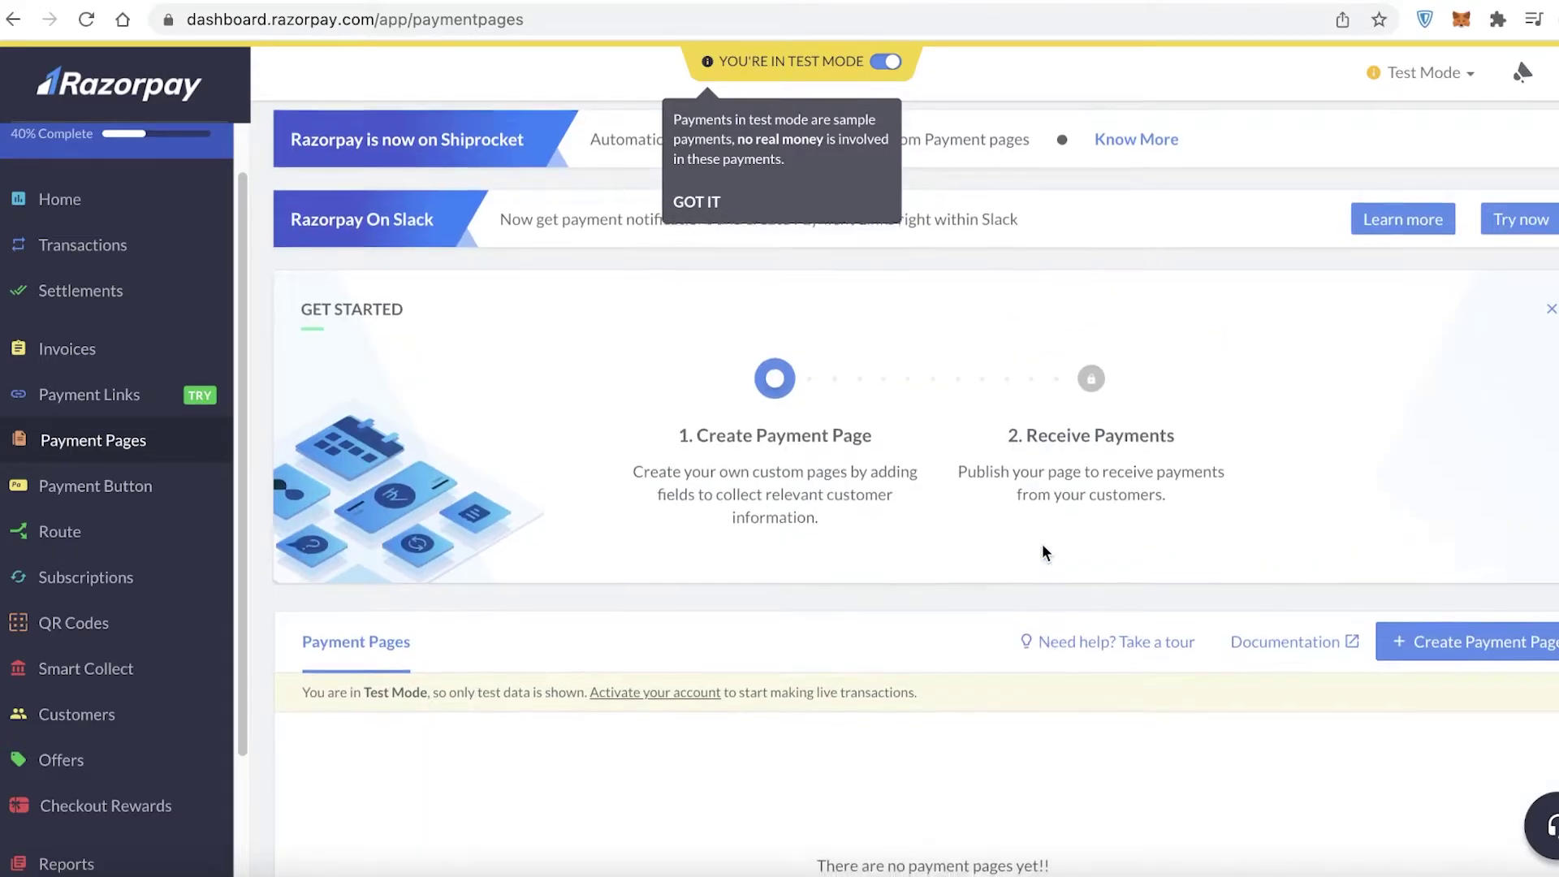
scroll(1041, 546, down, 3)
click(1475, 445)
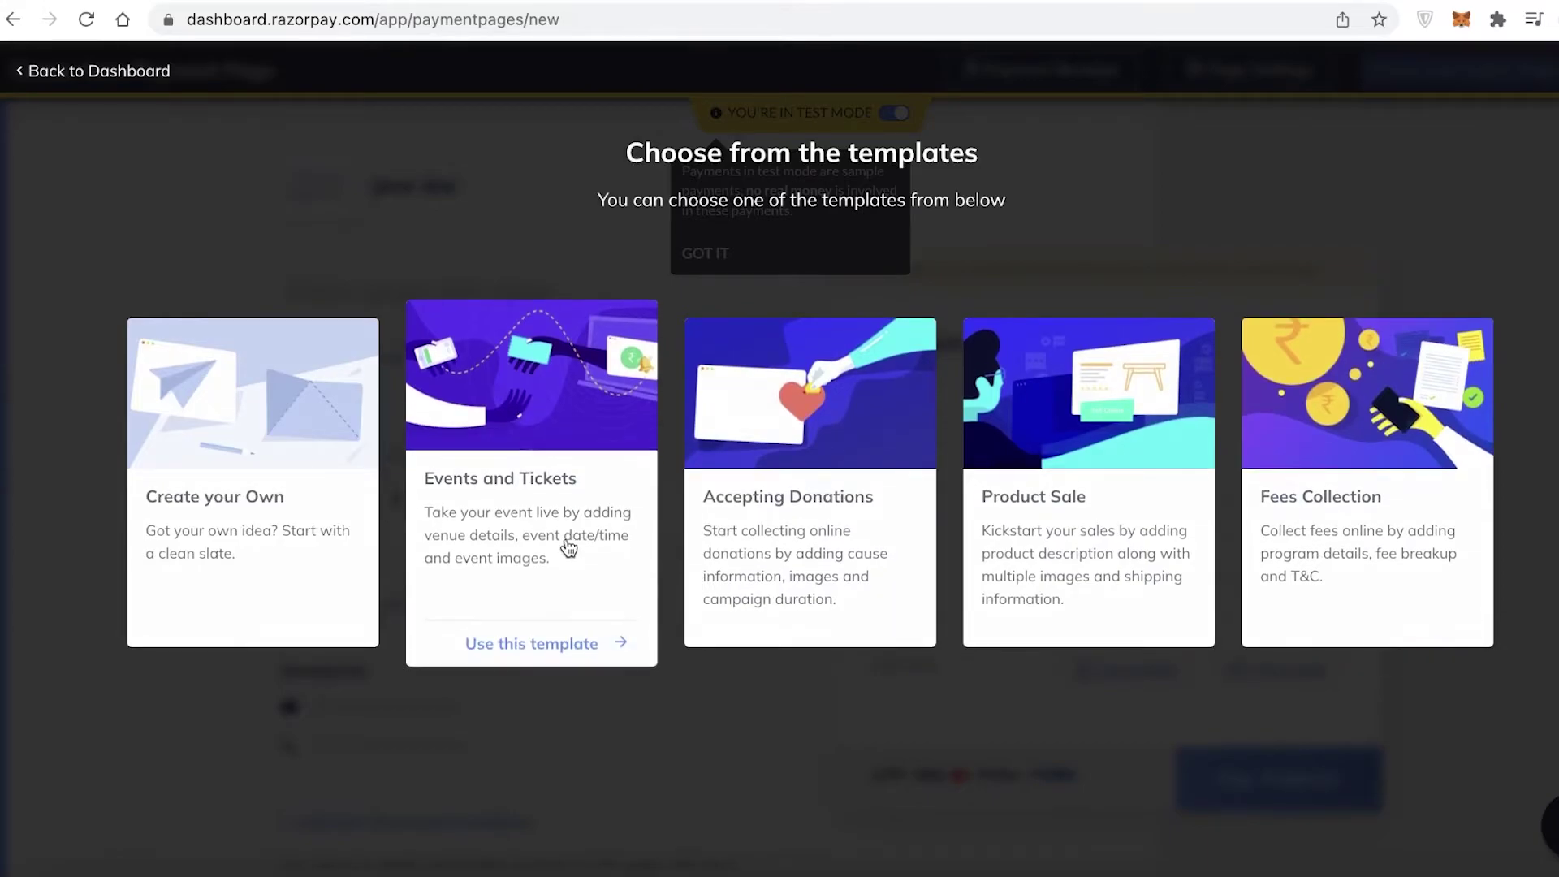
click(312, 505)
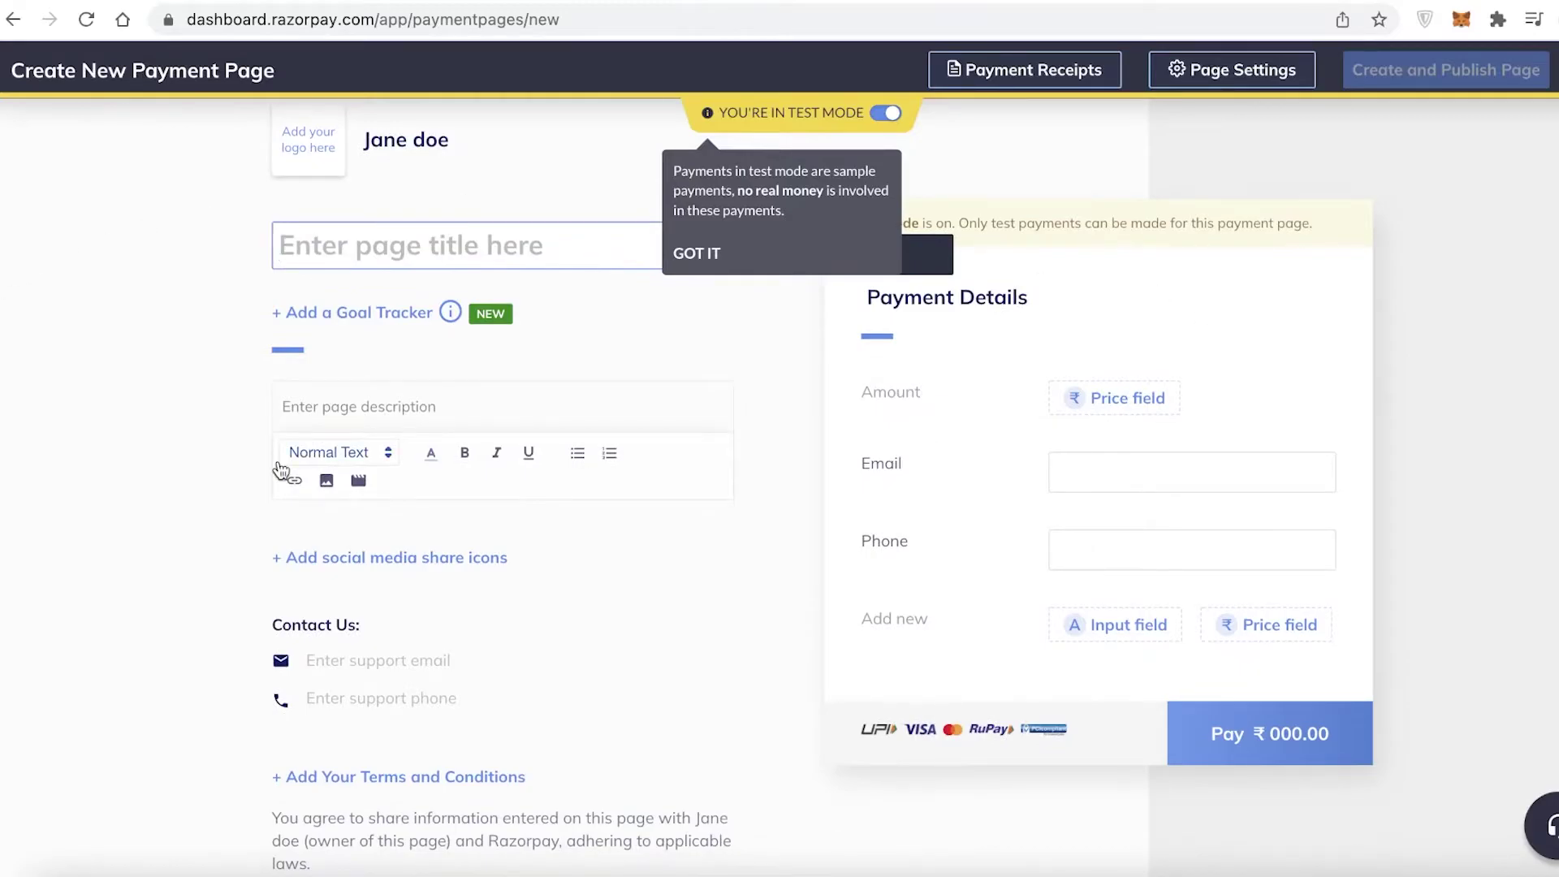
scroll(163, 517, down, 3)
scroll(159, 505, up, 3)
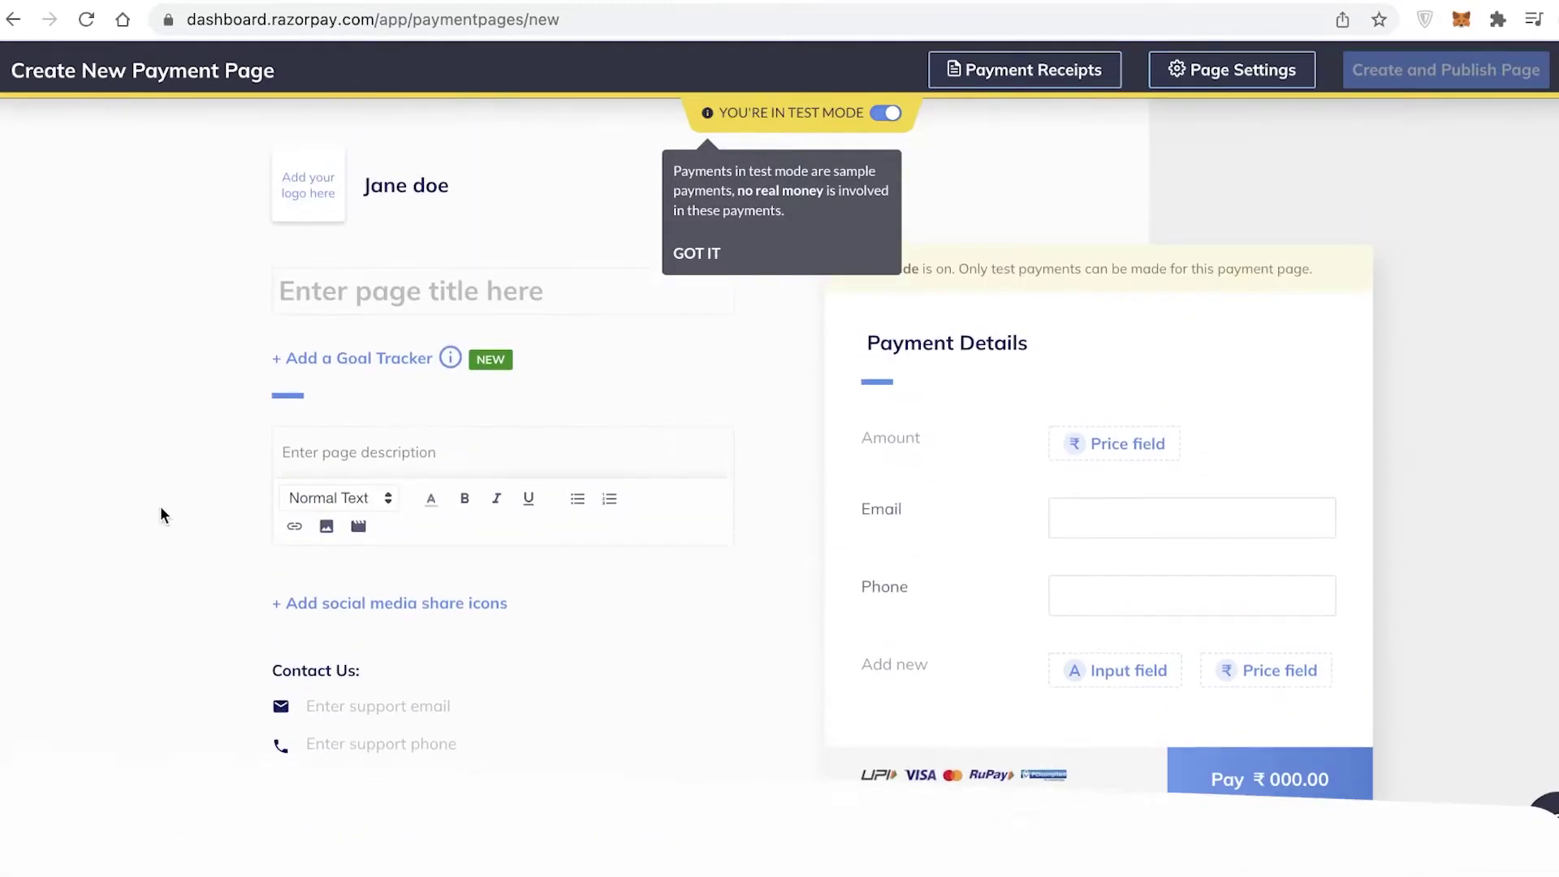
click(1528, 74)
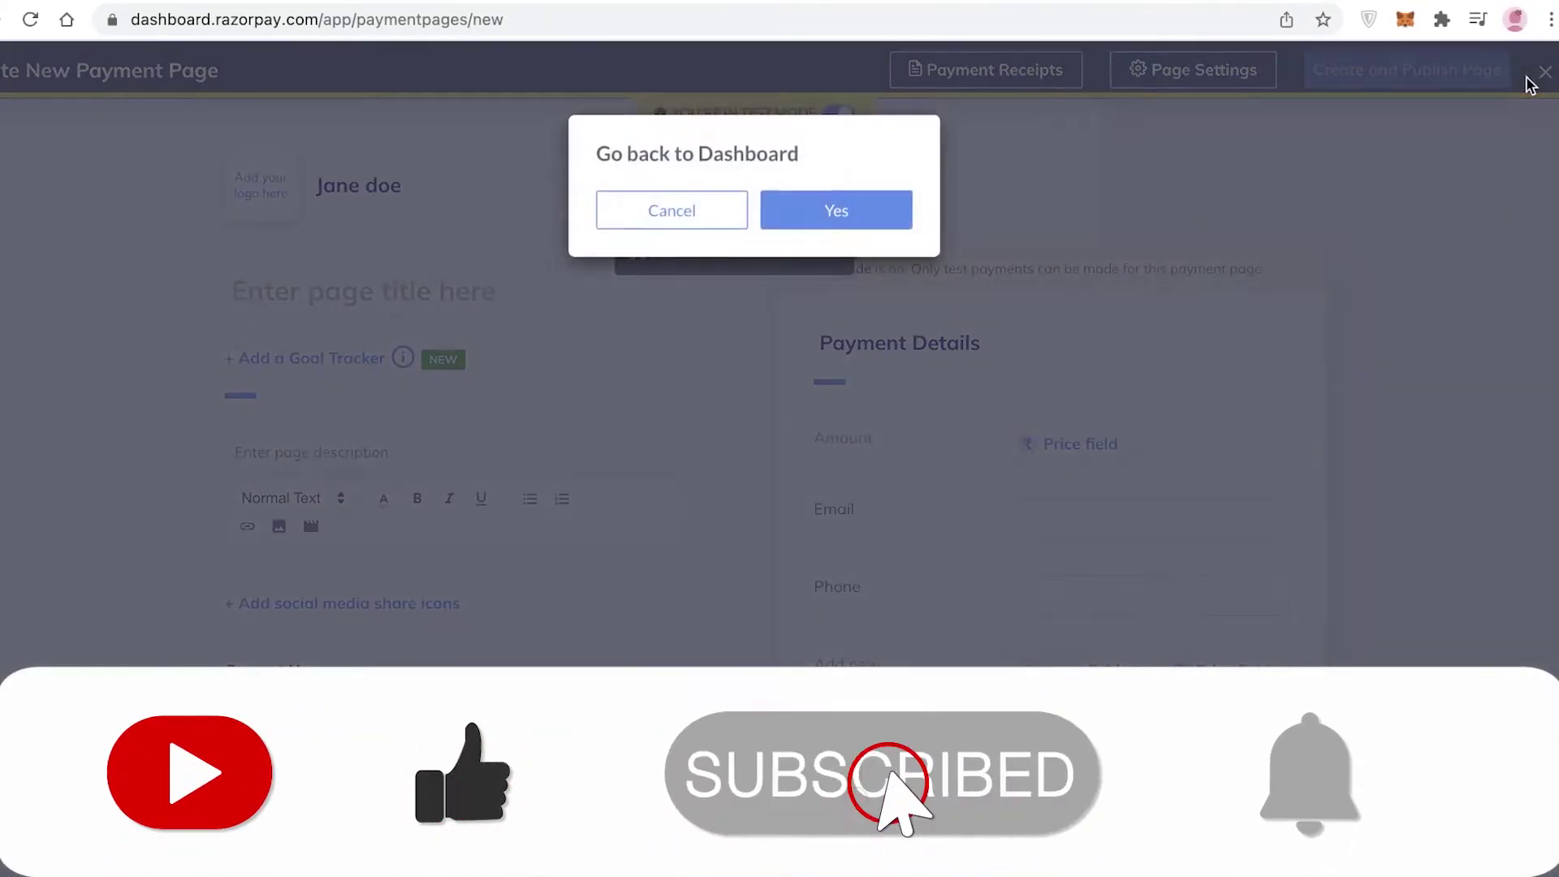
click(858, 208)
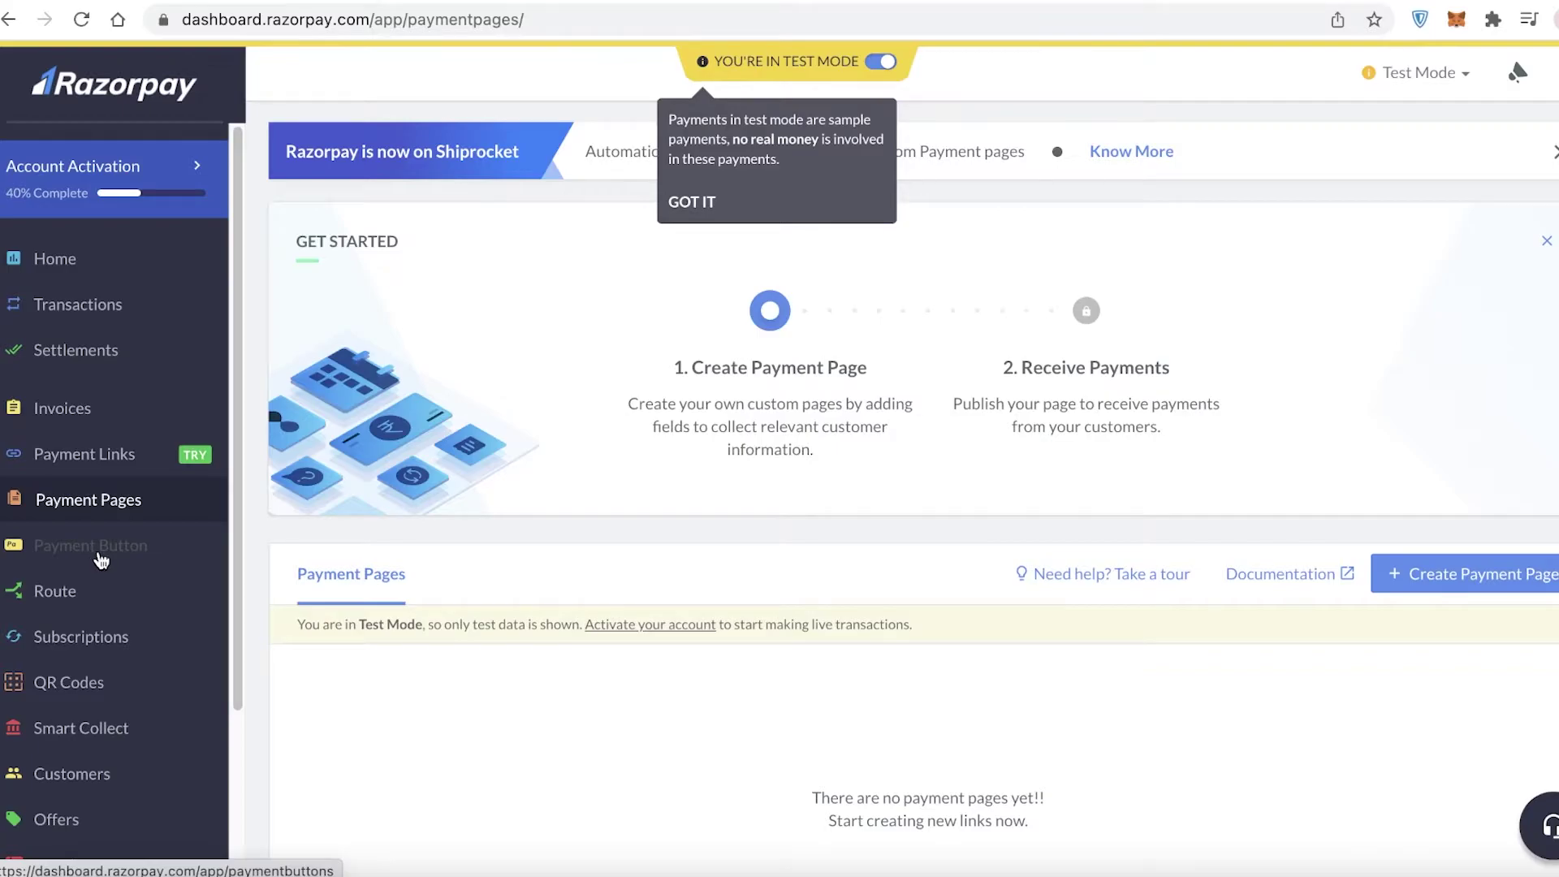
scroll(724, 632, down, 3)
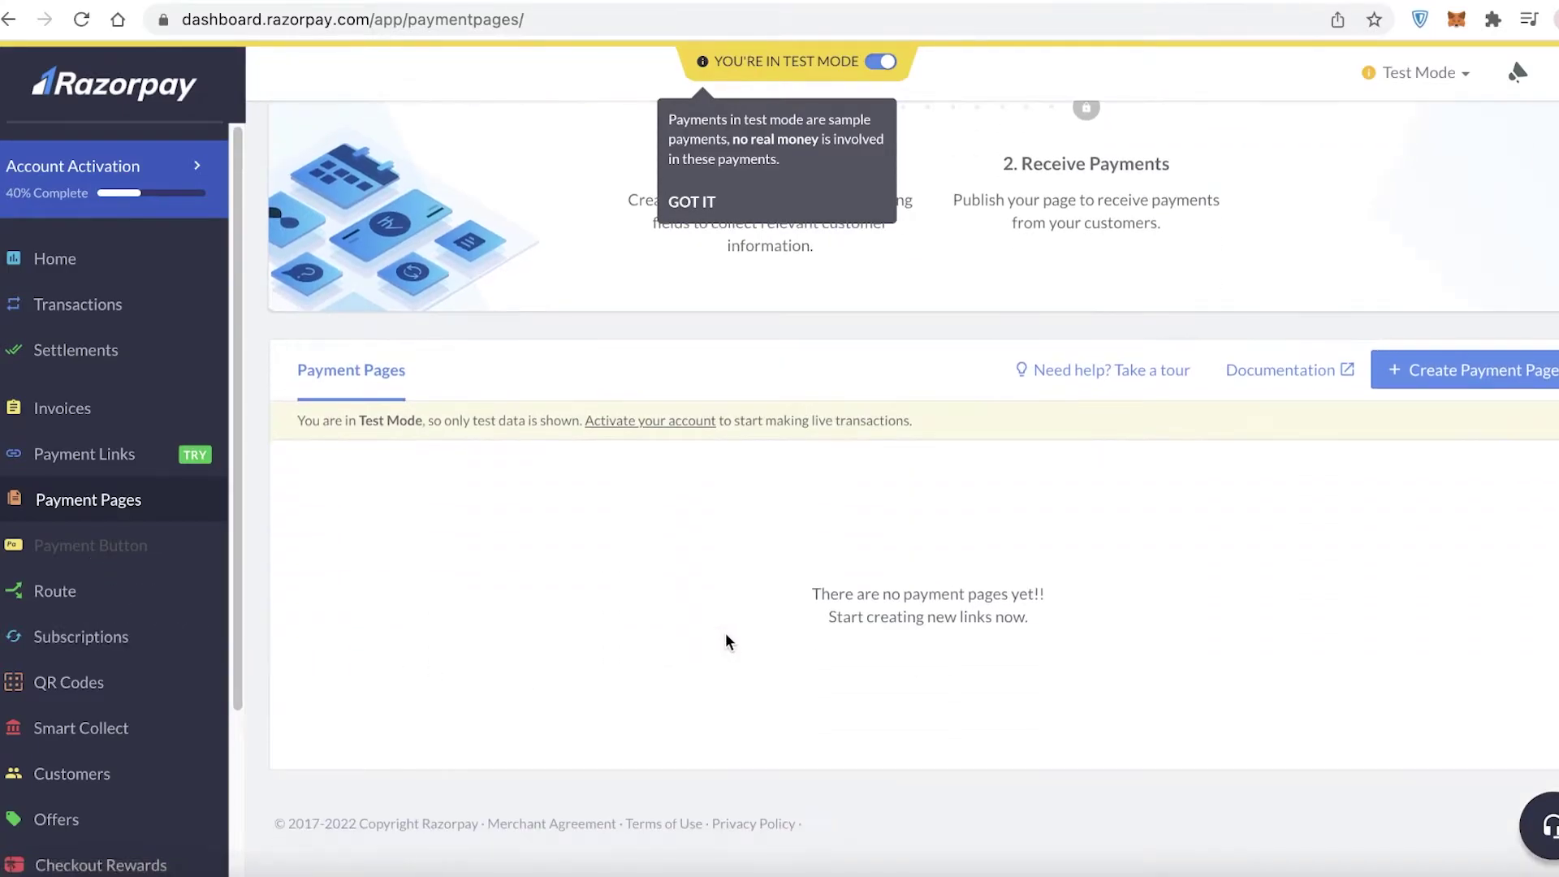
click(1508, 396)
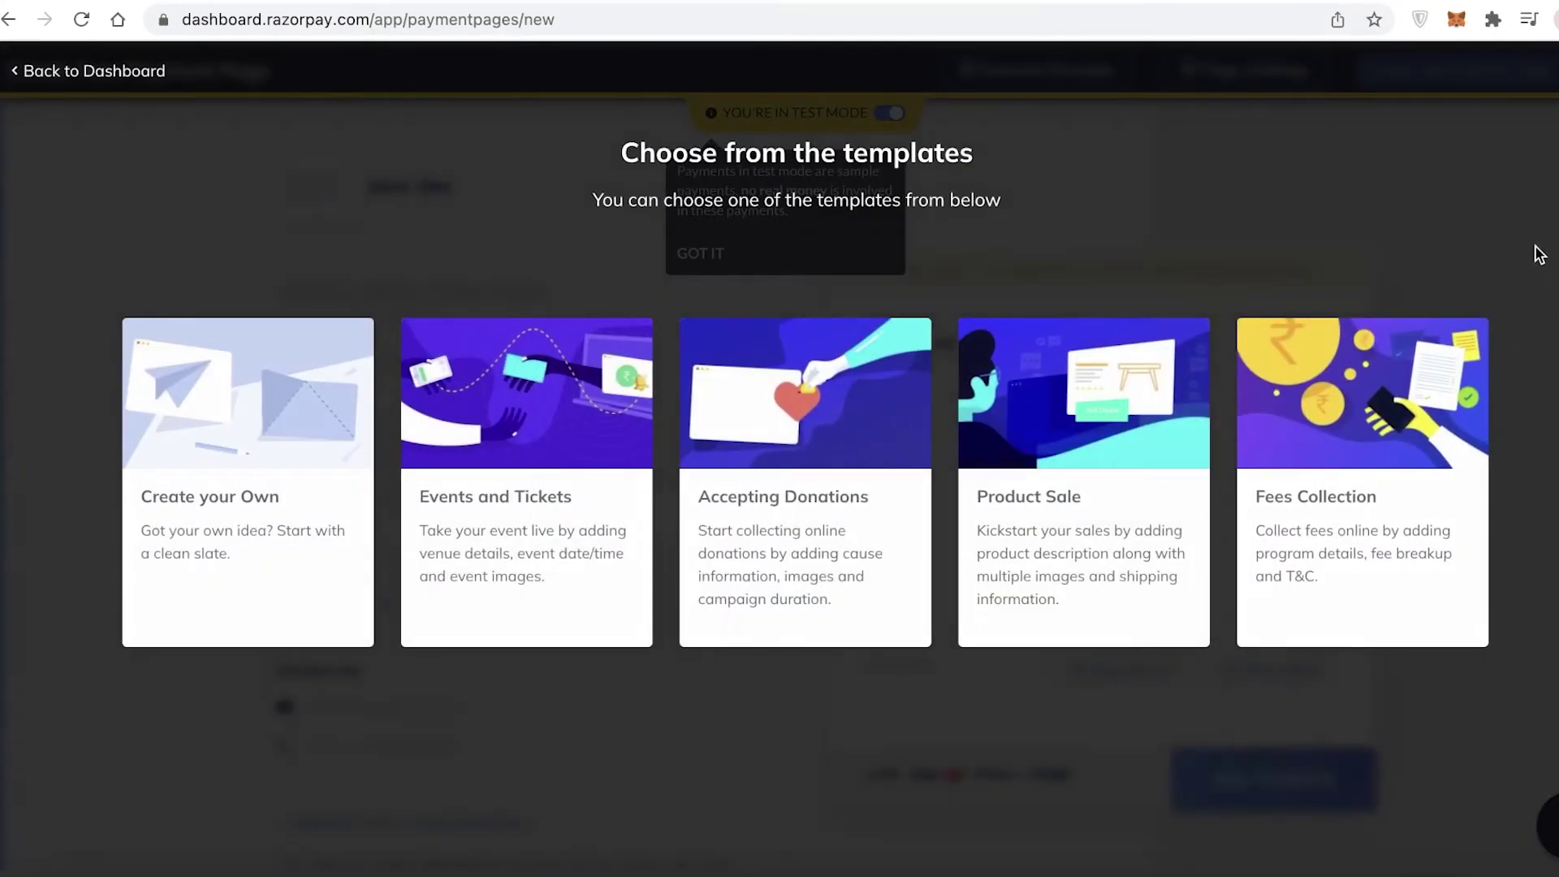
click(72, 75)
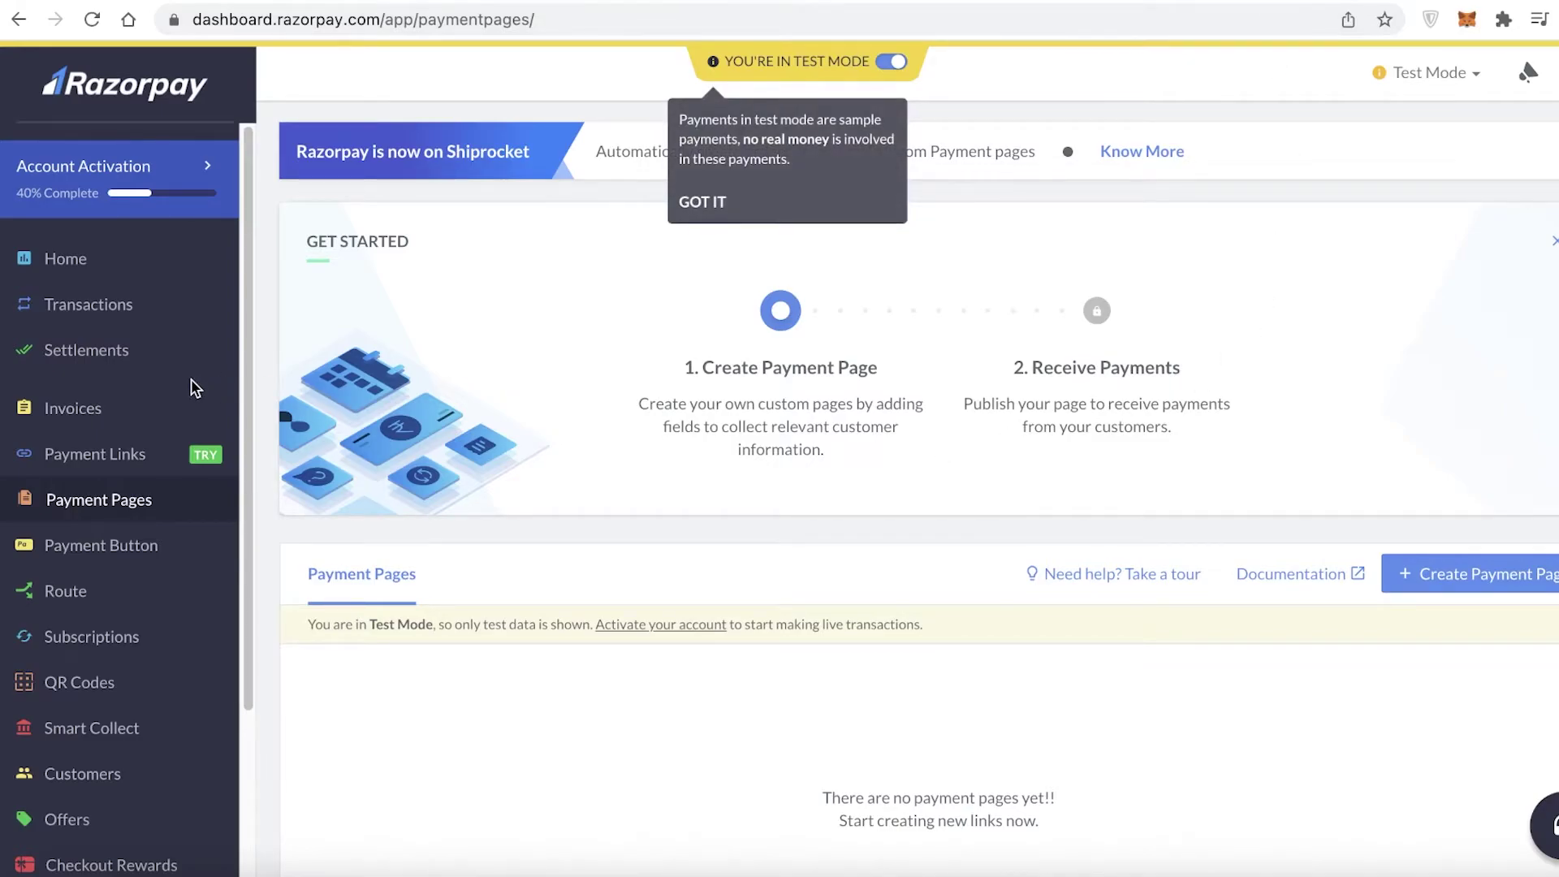
- Go via Payment Button to Route and skip its intro to the empty Route payments list
scroll(192, 382, down, 1)
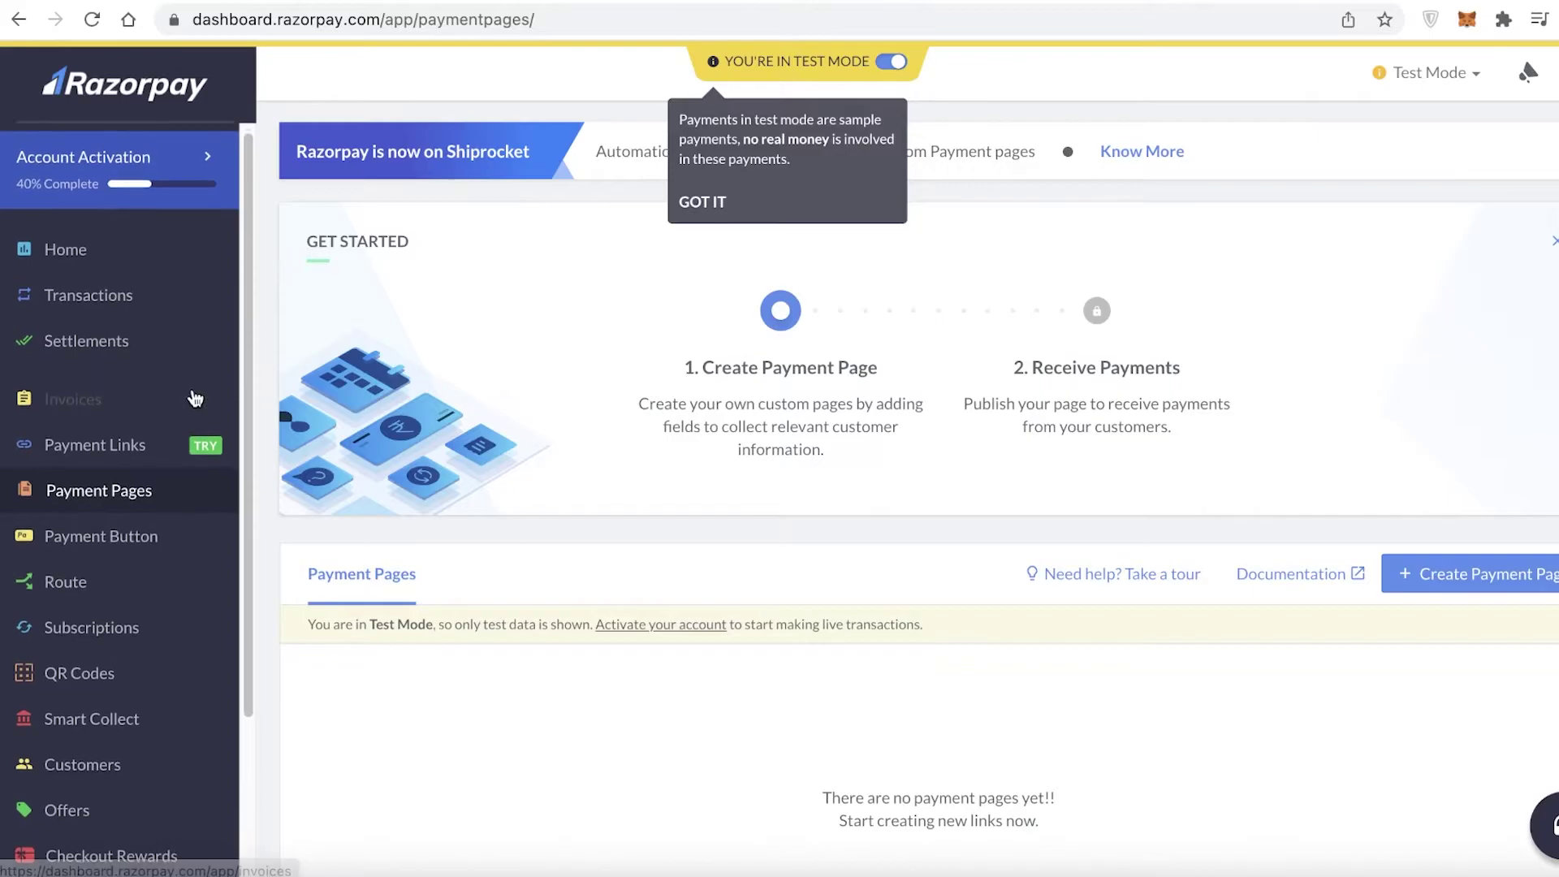
click(164, 533)
click(158, 585)
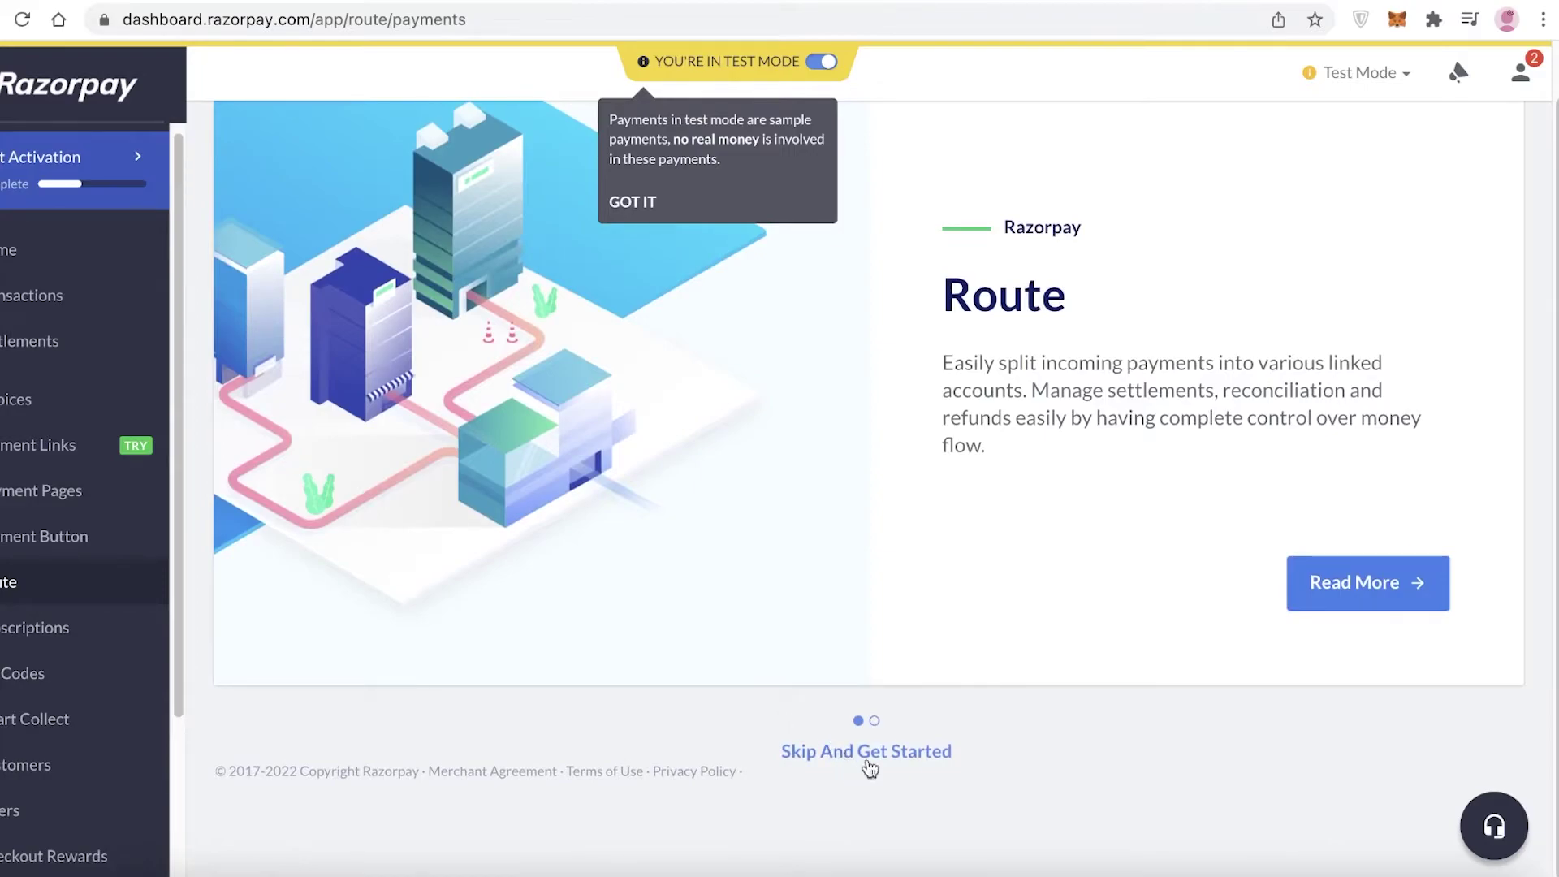
click(869, 759)
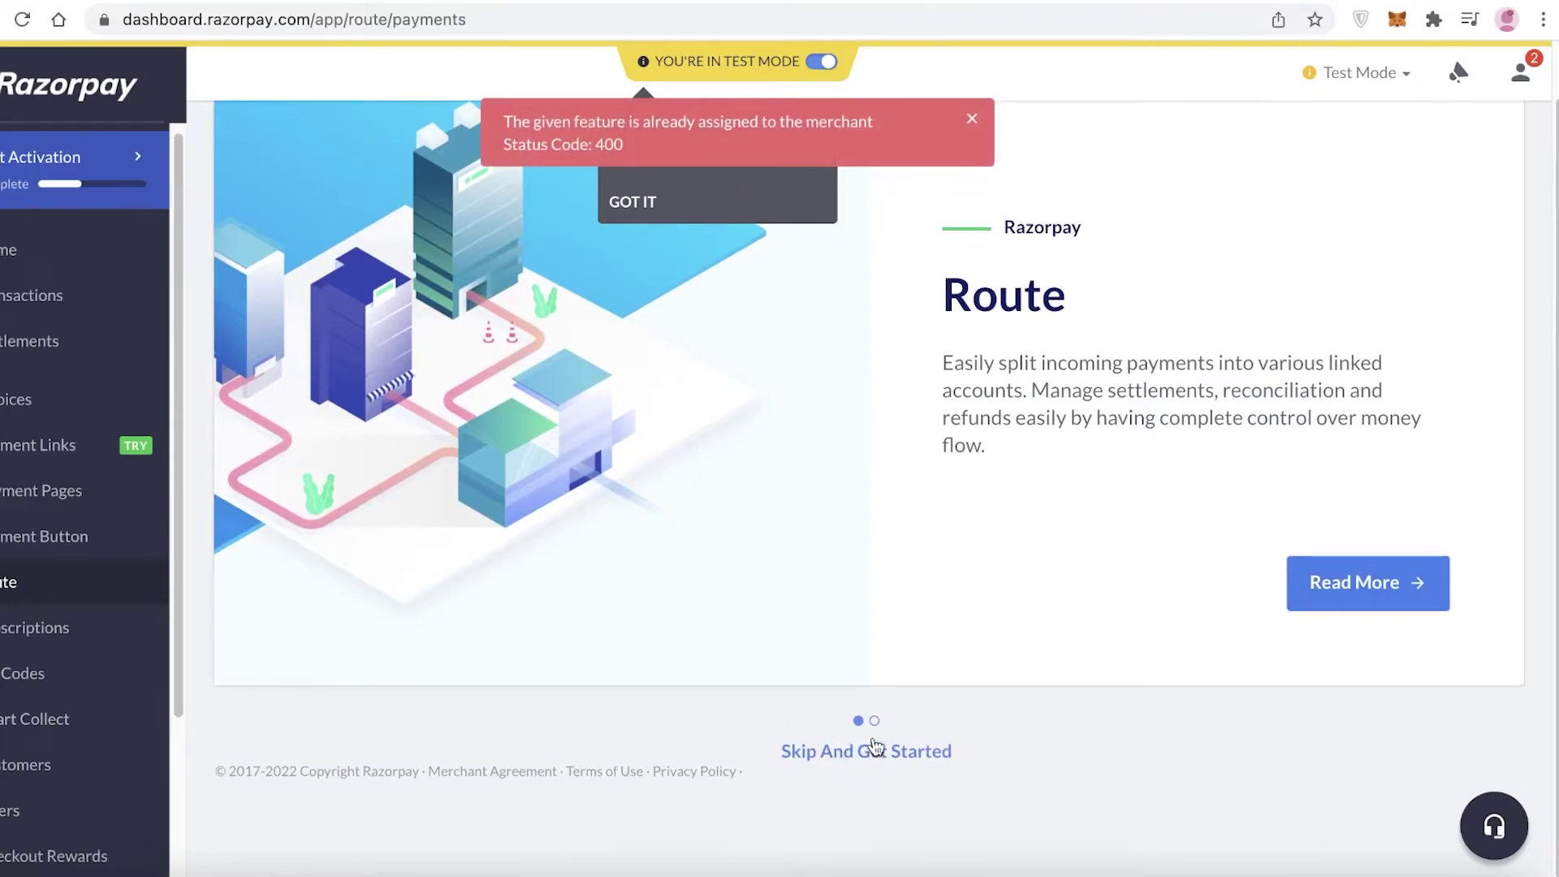
click(873, 747)
scroll(963, 497, down, 1)
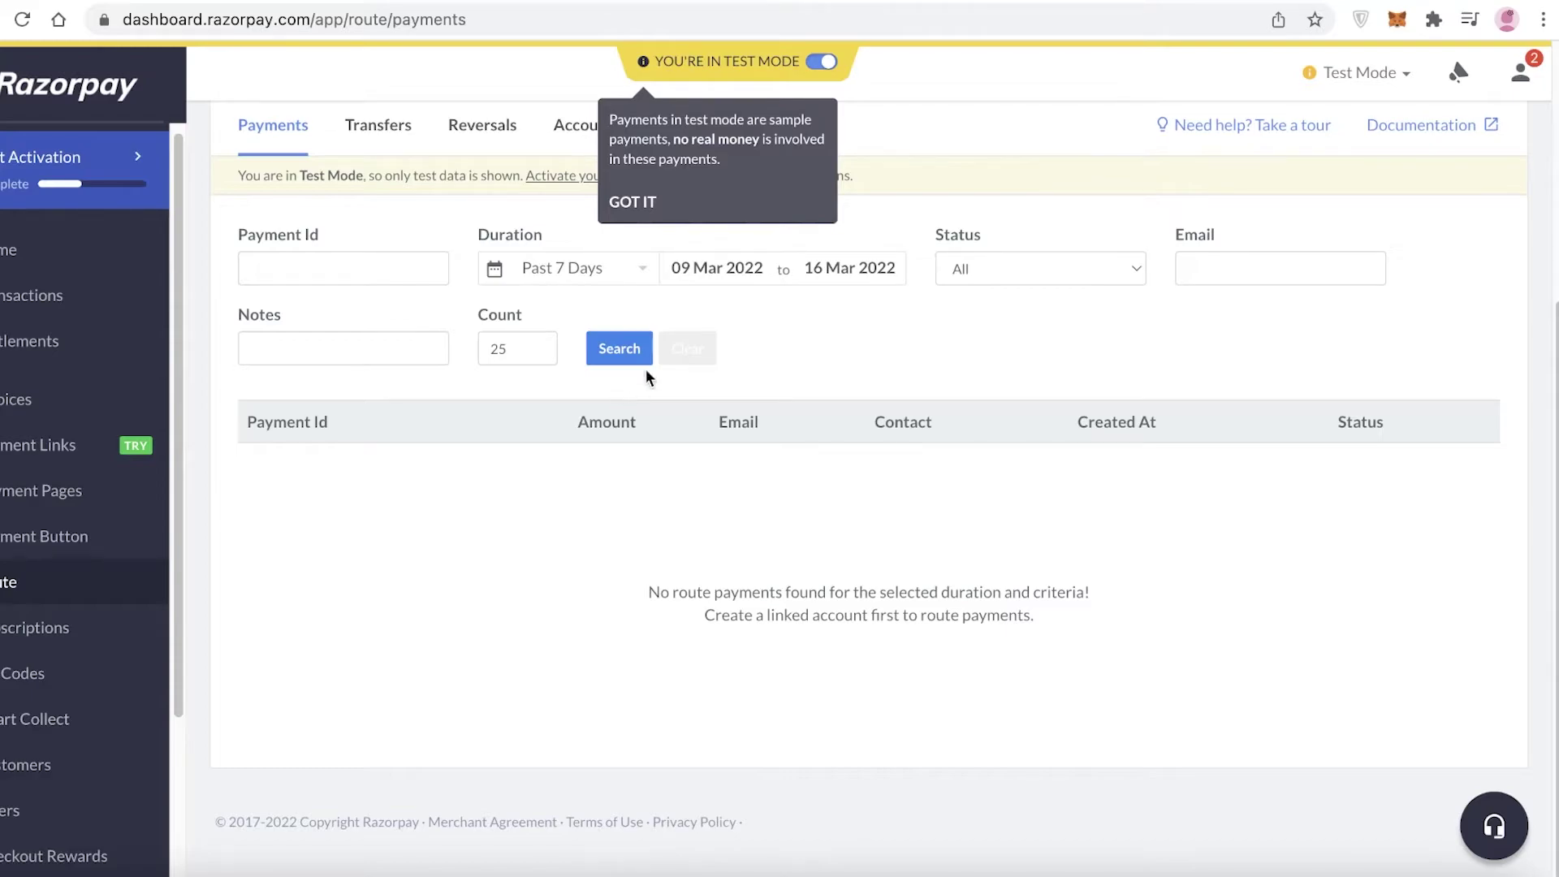
scroll(808, 380, up, 1)
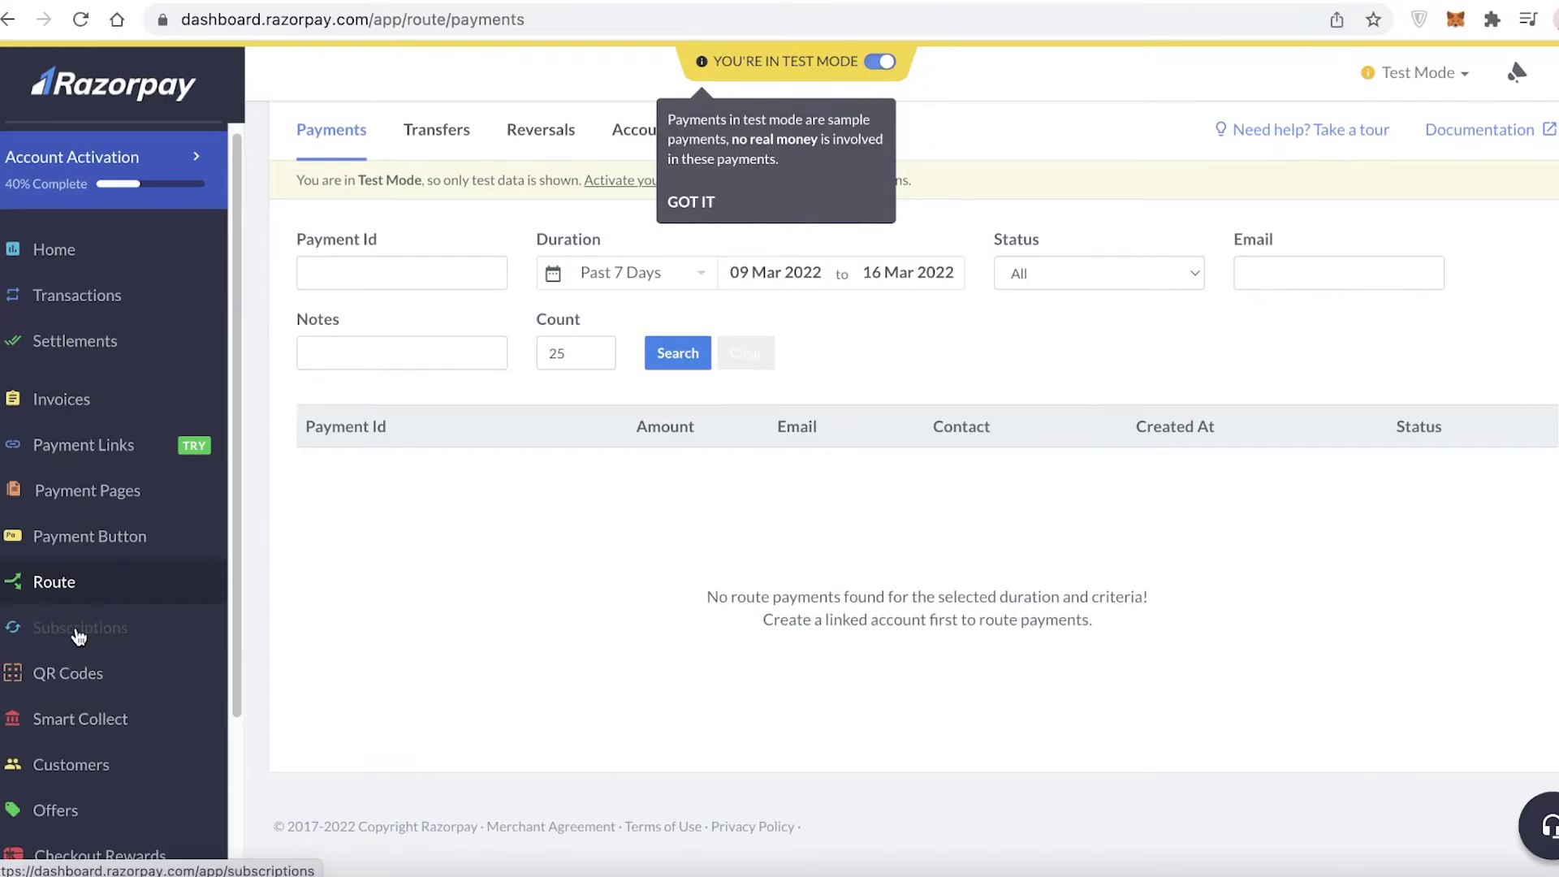
- Go to Subscriptions, get through its intro carousel, and scroll to the empty subscriptions table
click(78, 629)
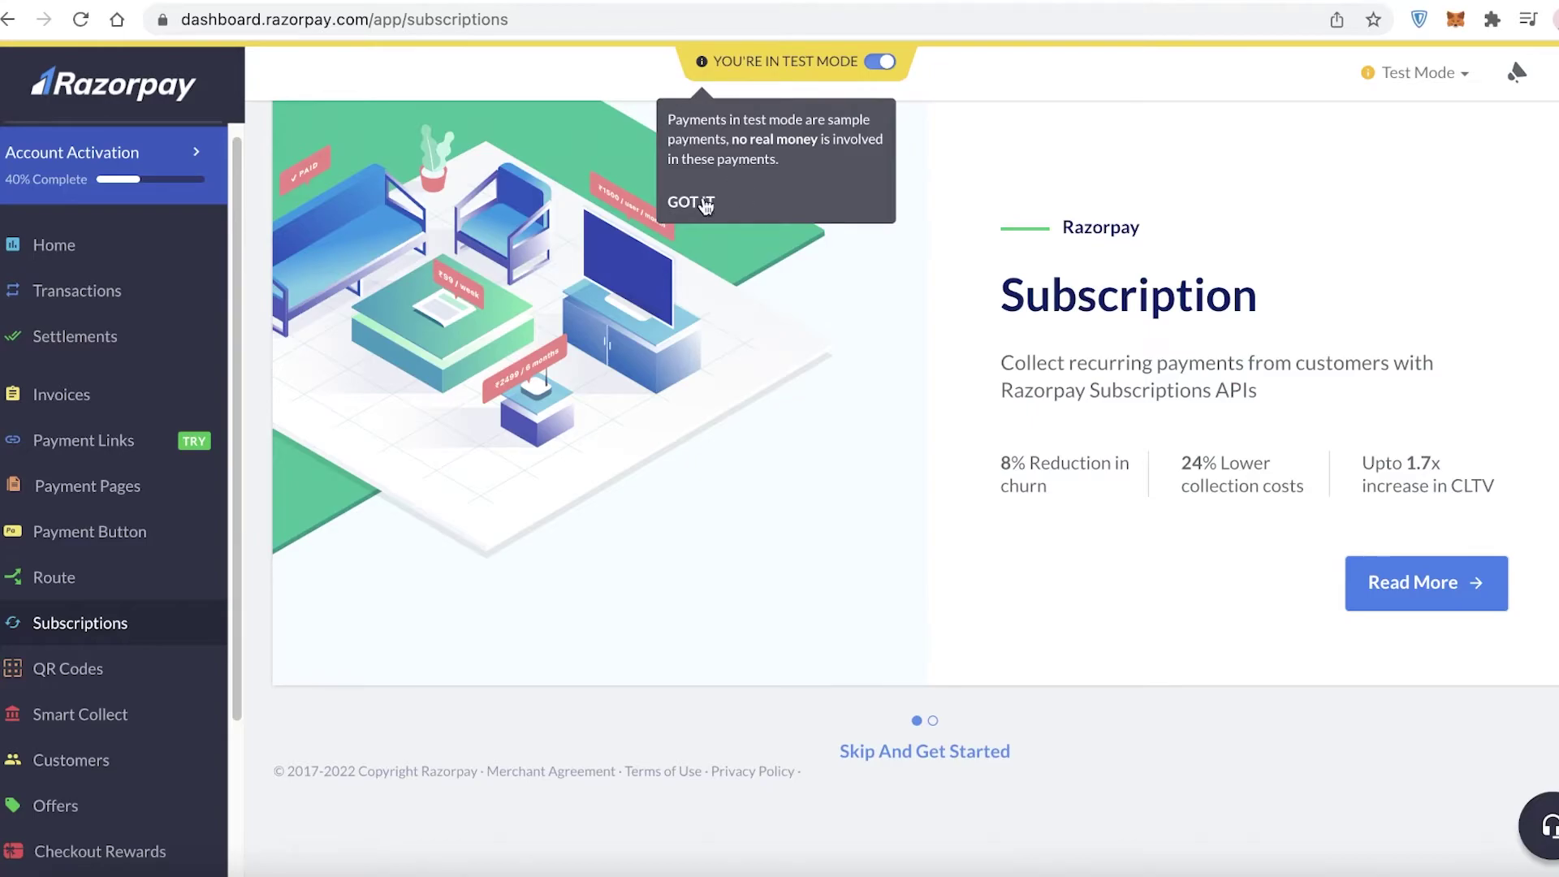
click(1453, 591)
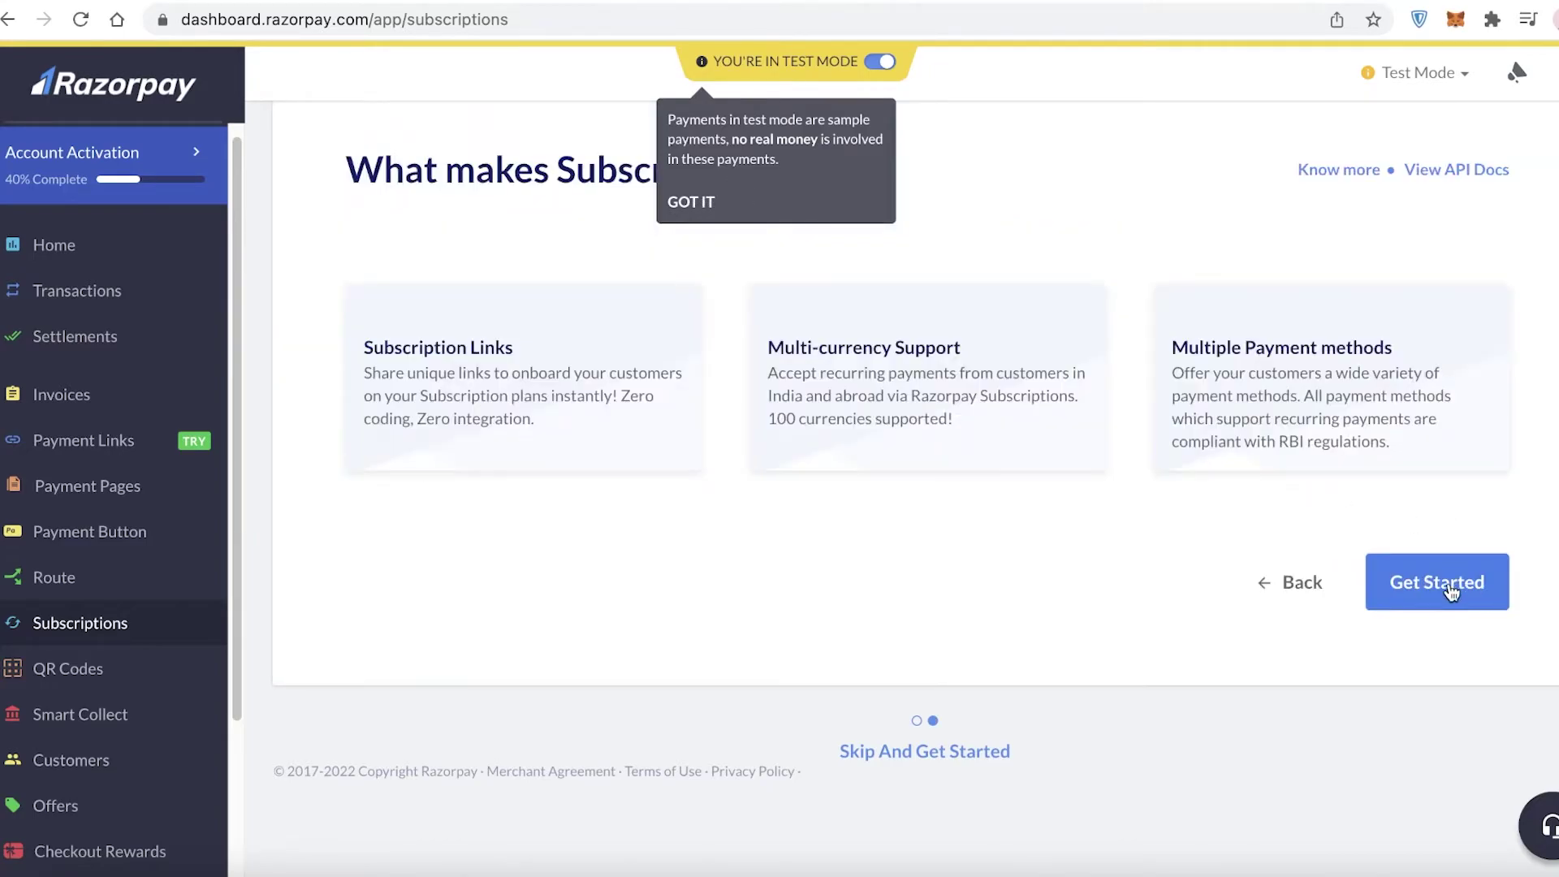
click(1403, 590)
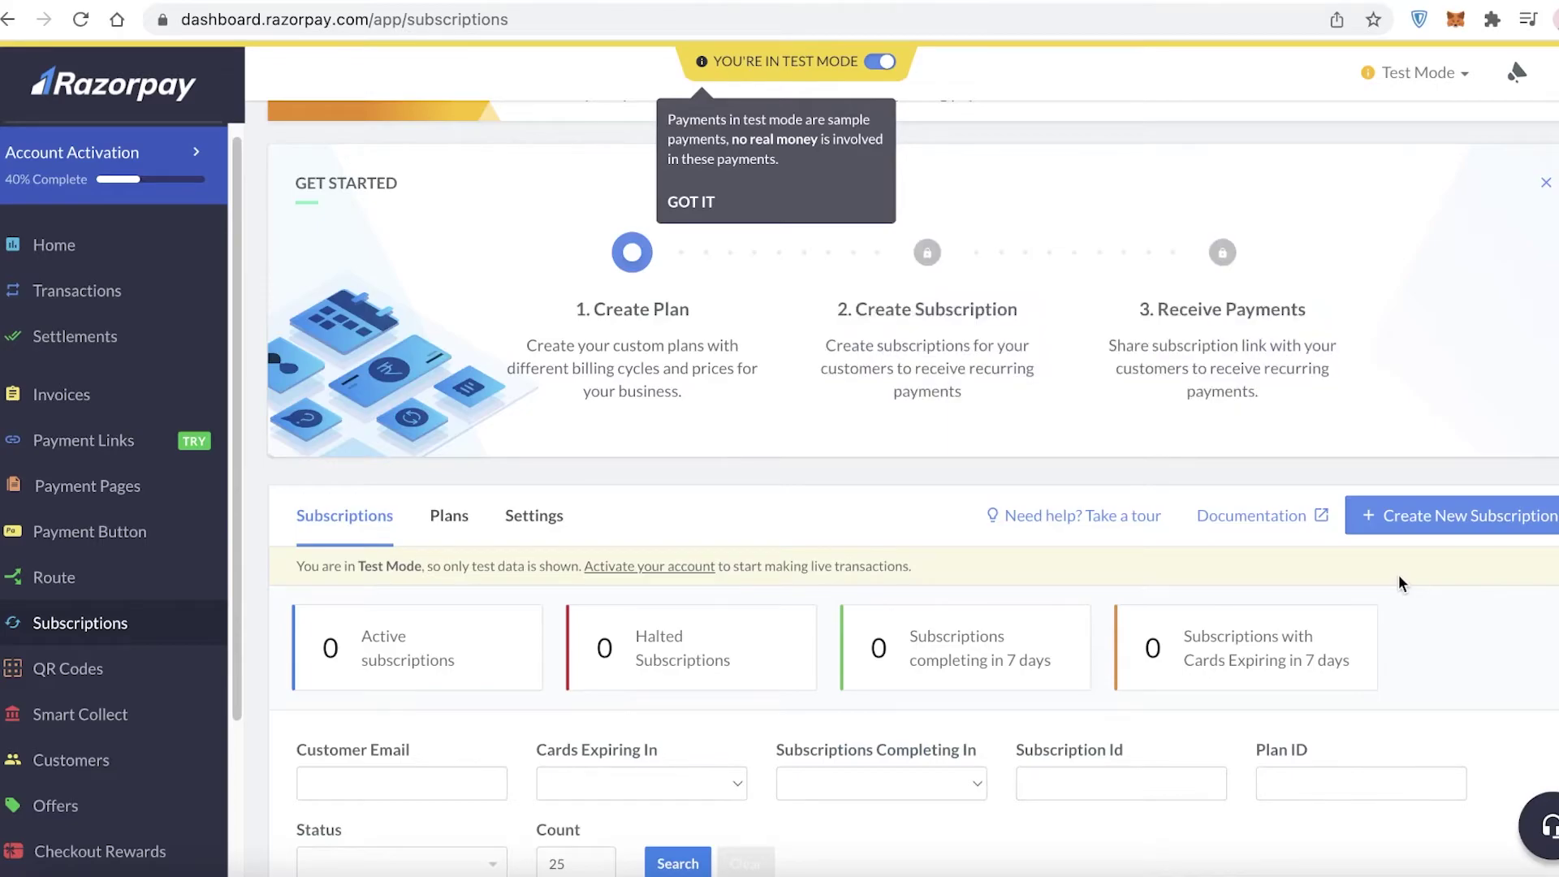
scroll(1398, 573, down, 6)
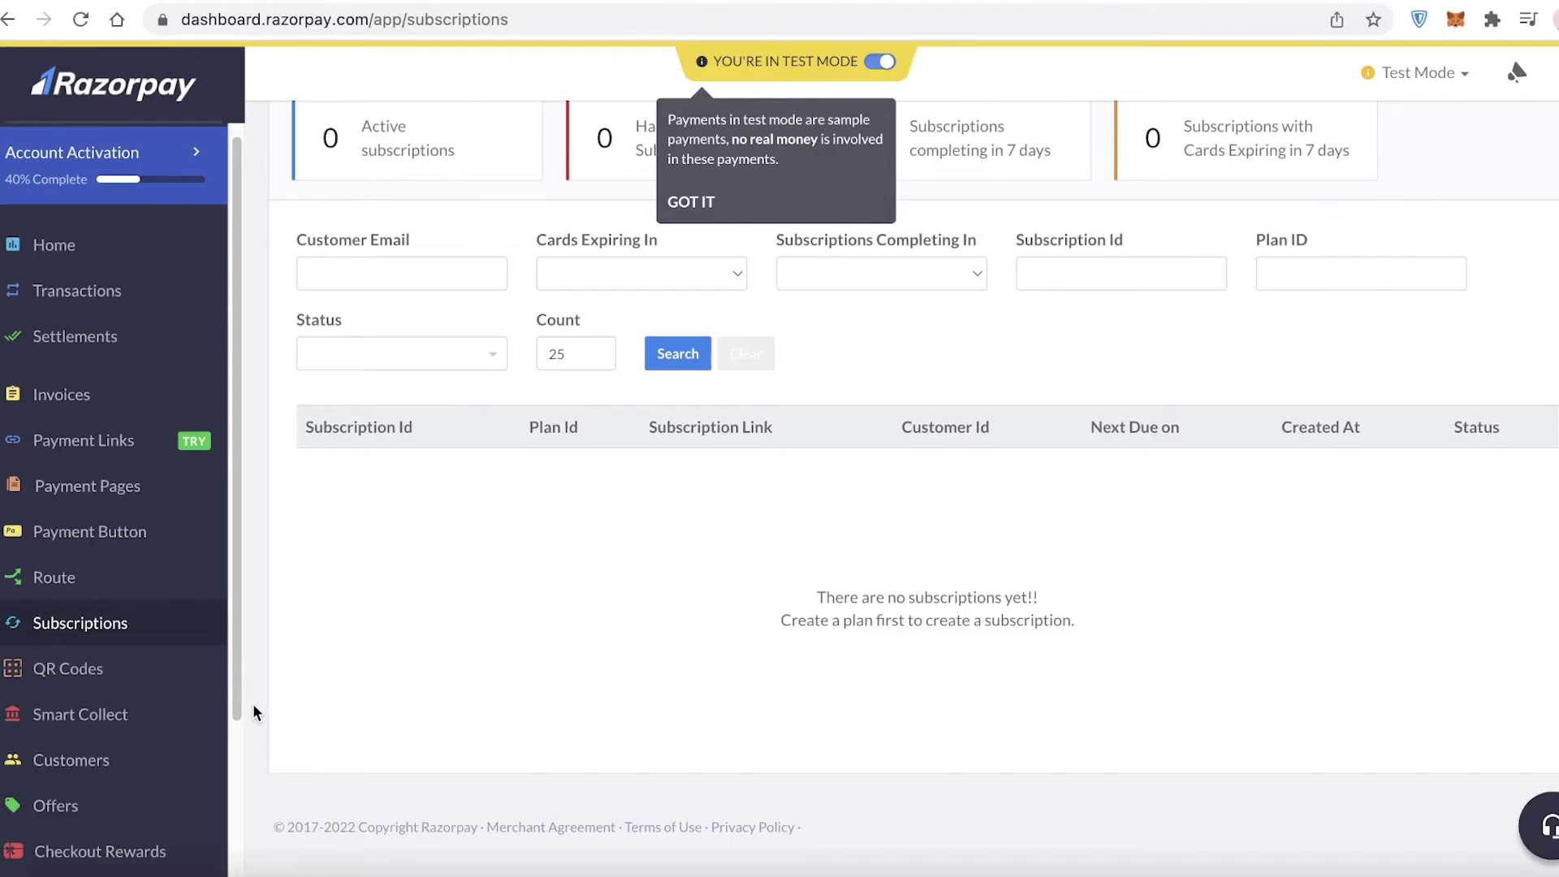
- Open QR Codes, skip its intro carousel, and dismiss the feature-already-assigned error to reach the empty list
click(90, 676)
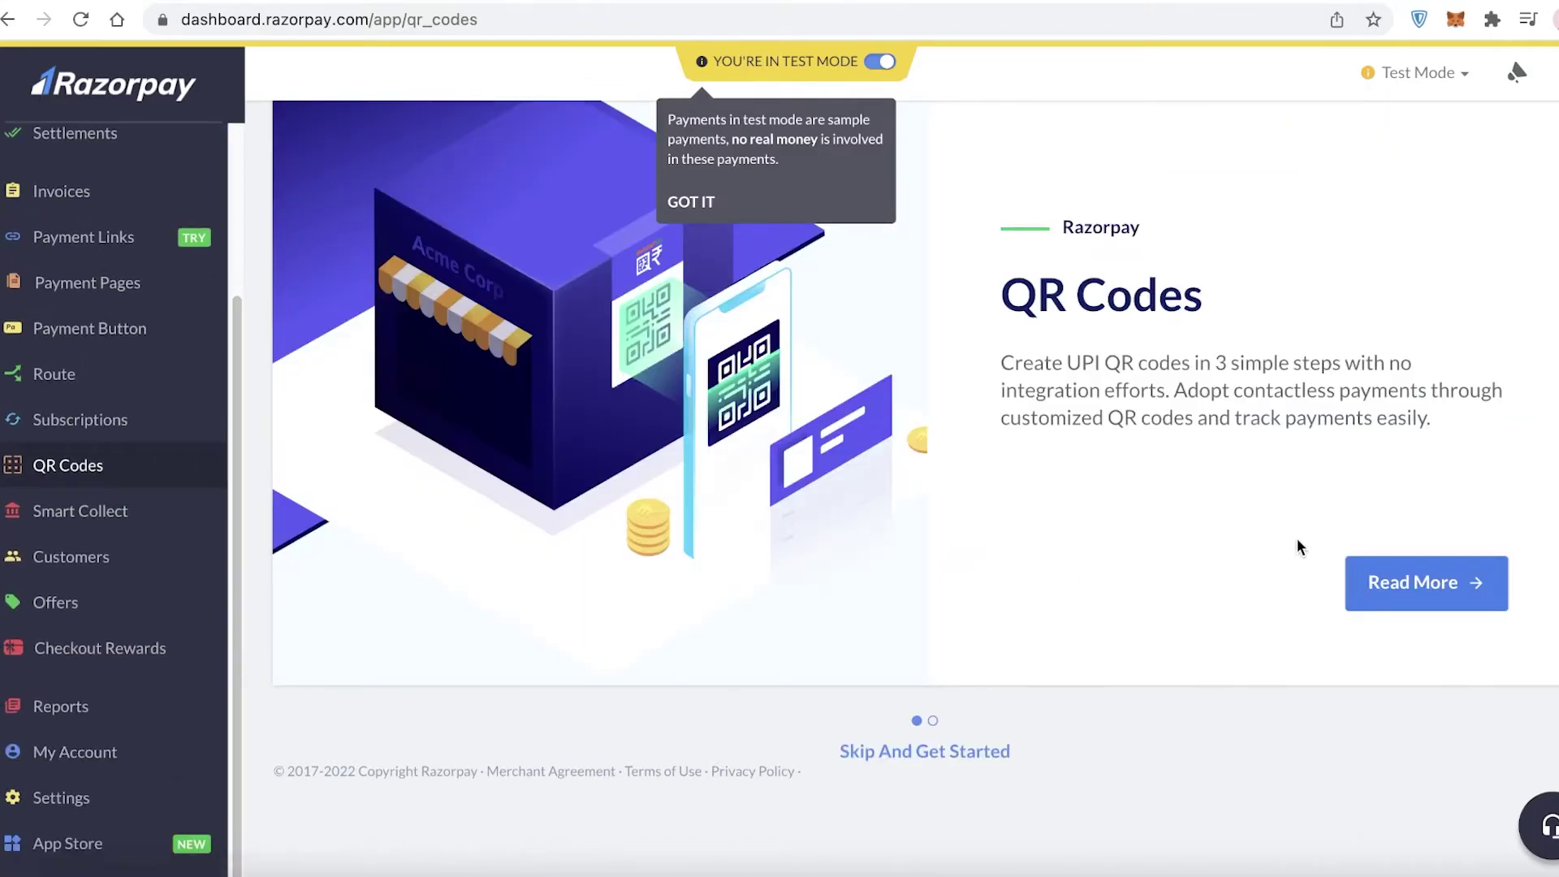
click(1356, 578)
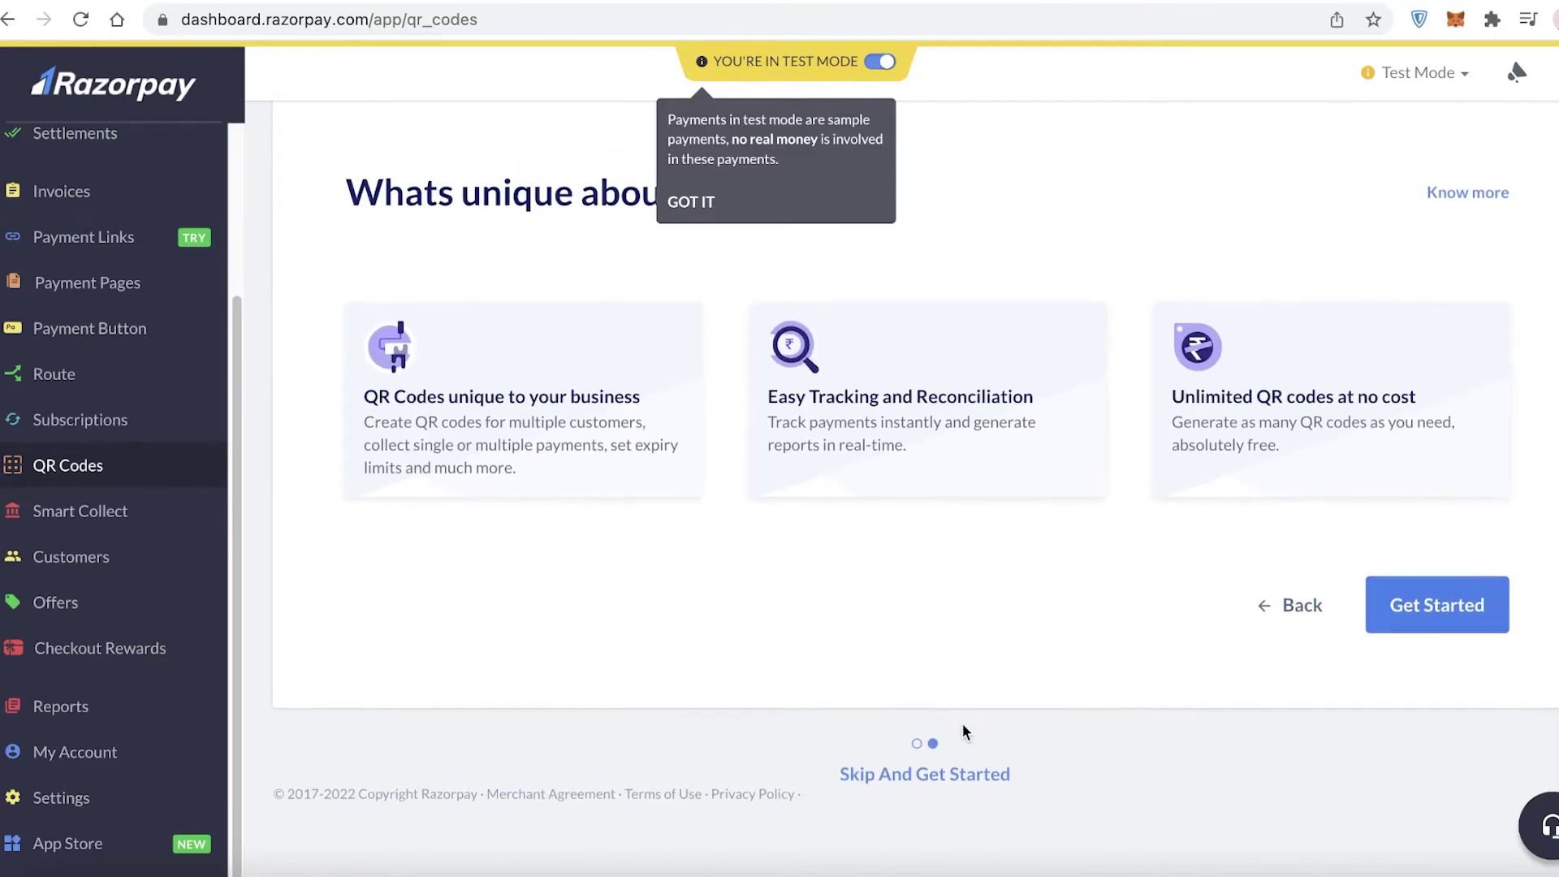
triple_click(917, 781)
click(991, 773)
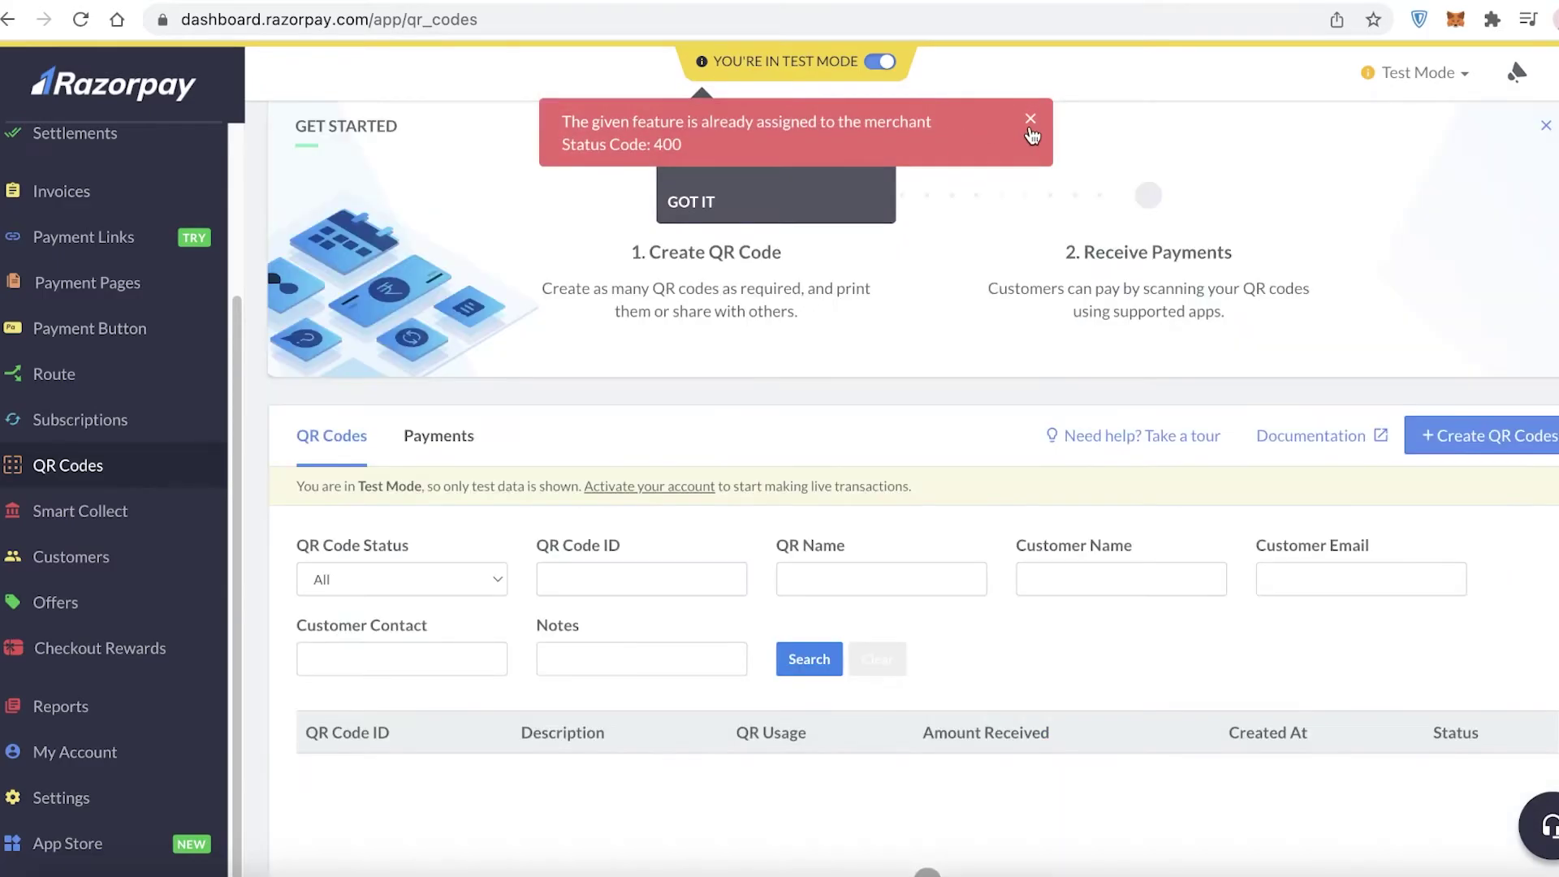
click(1030, 114)
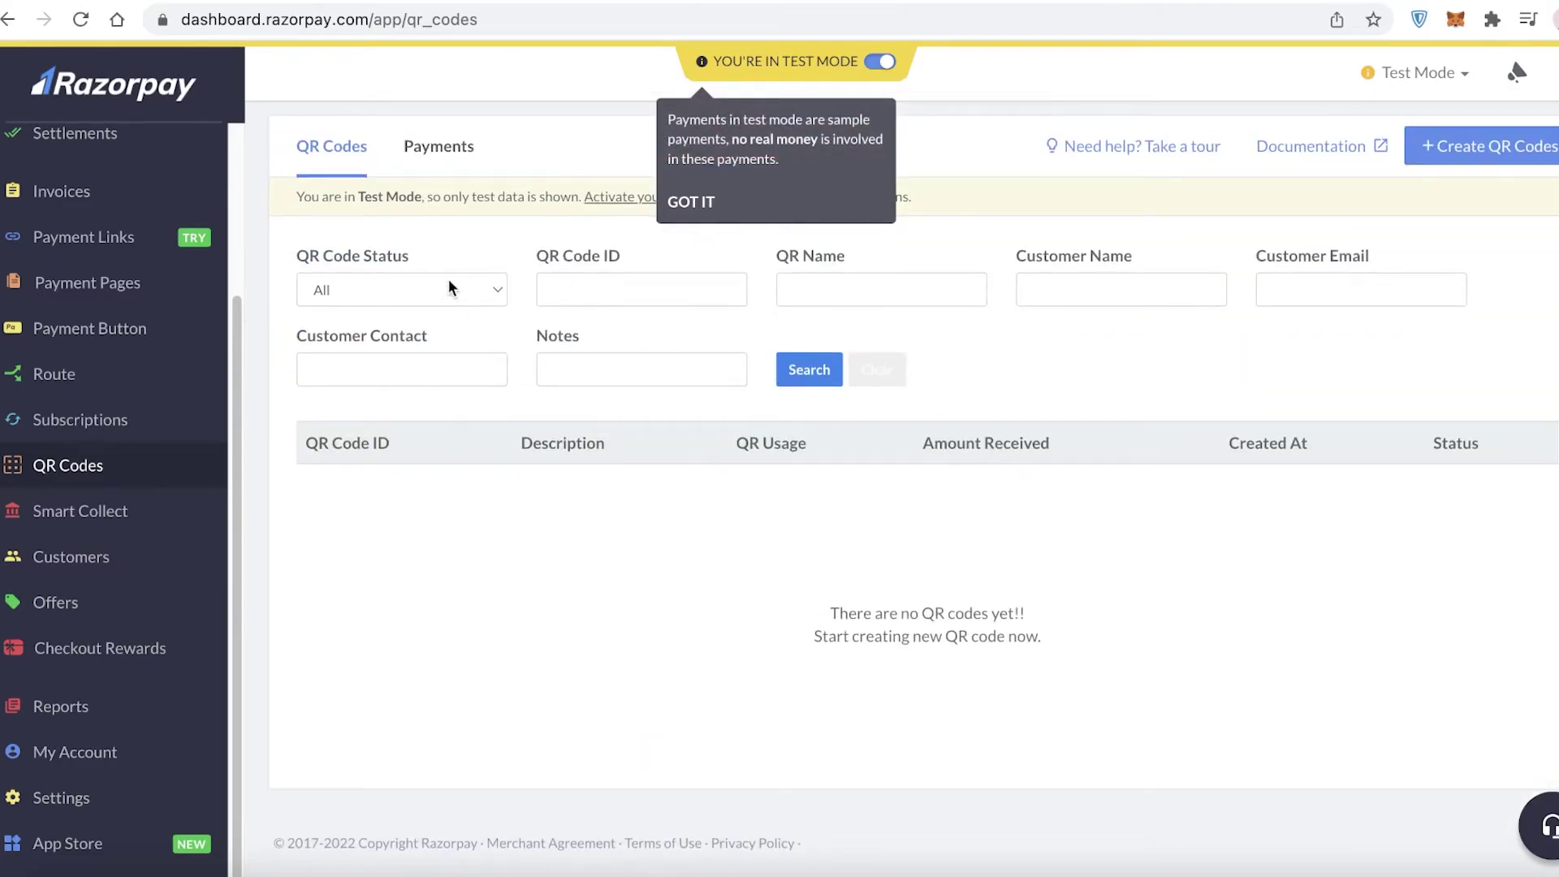
scroll(415, 416, down, 1)
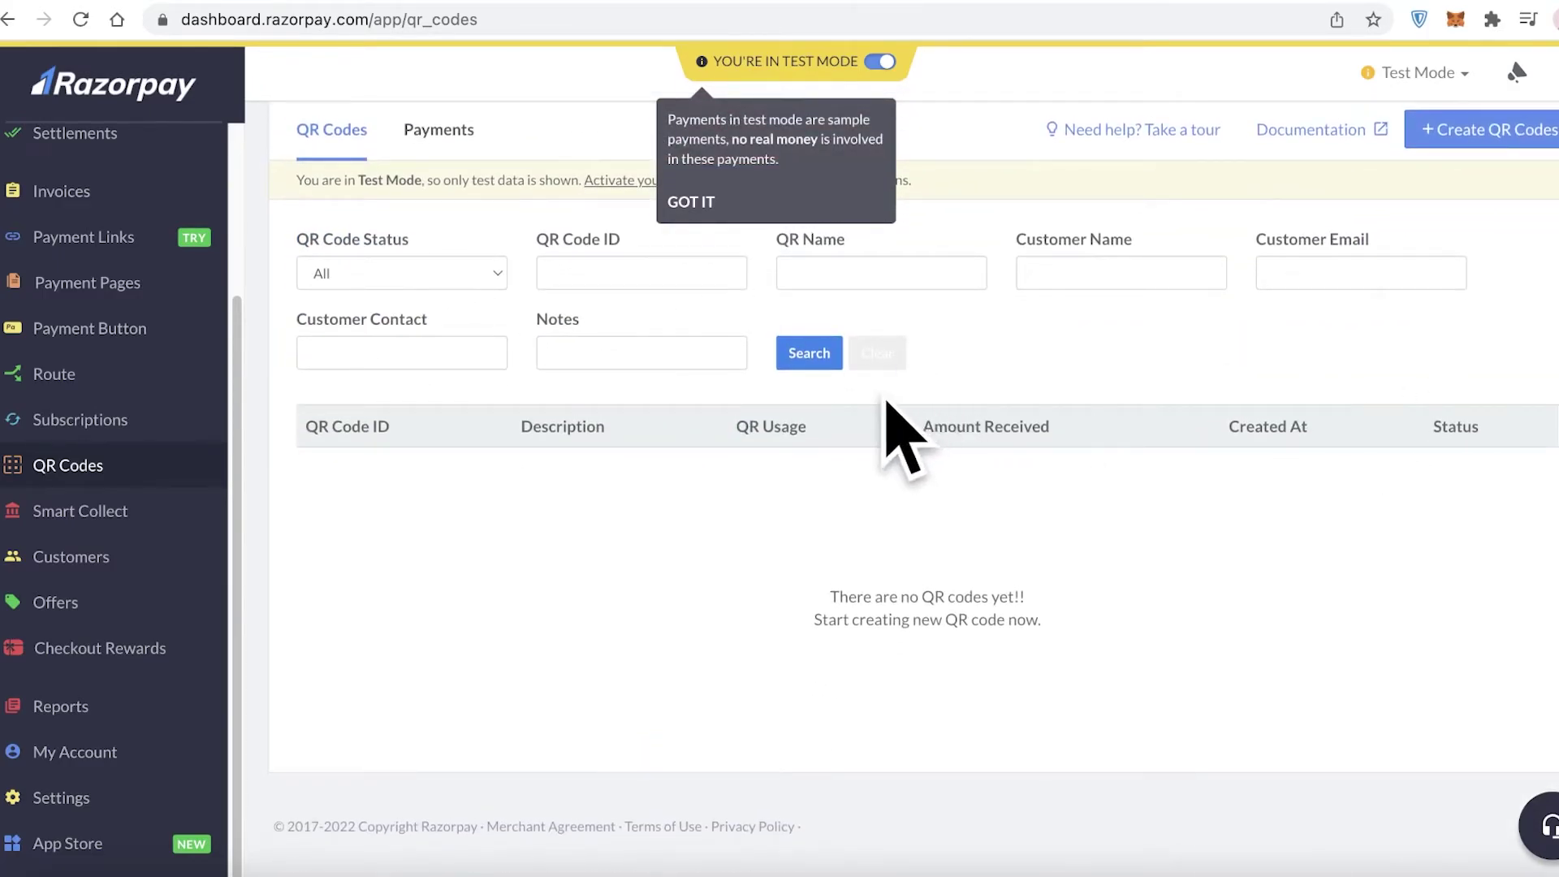
- Start a new QR code accepting a single payment of a fixed ₹78
click(1517, 135)
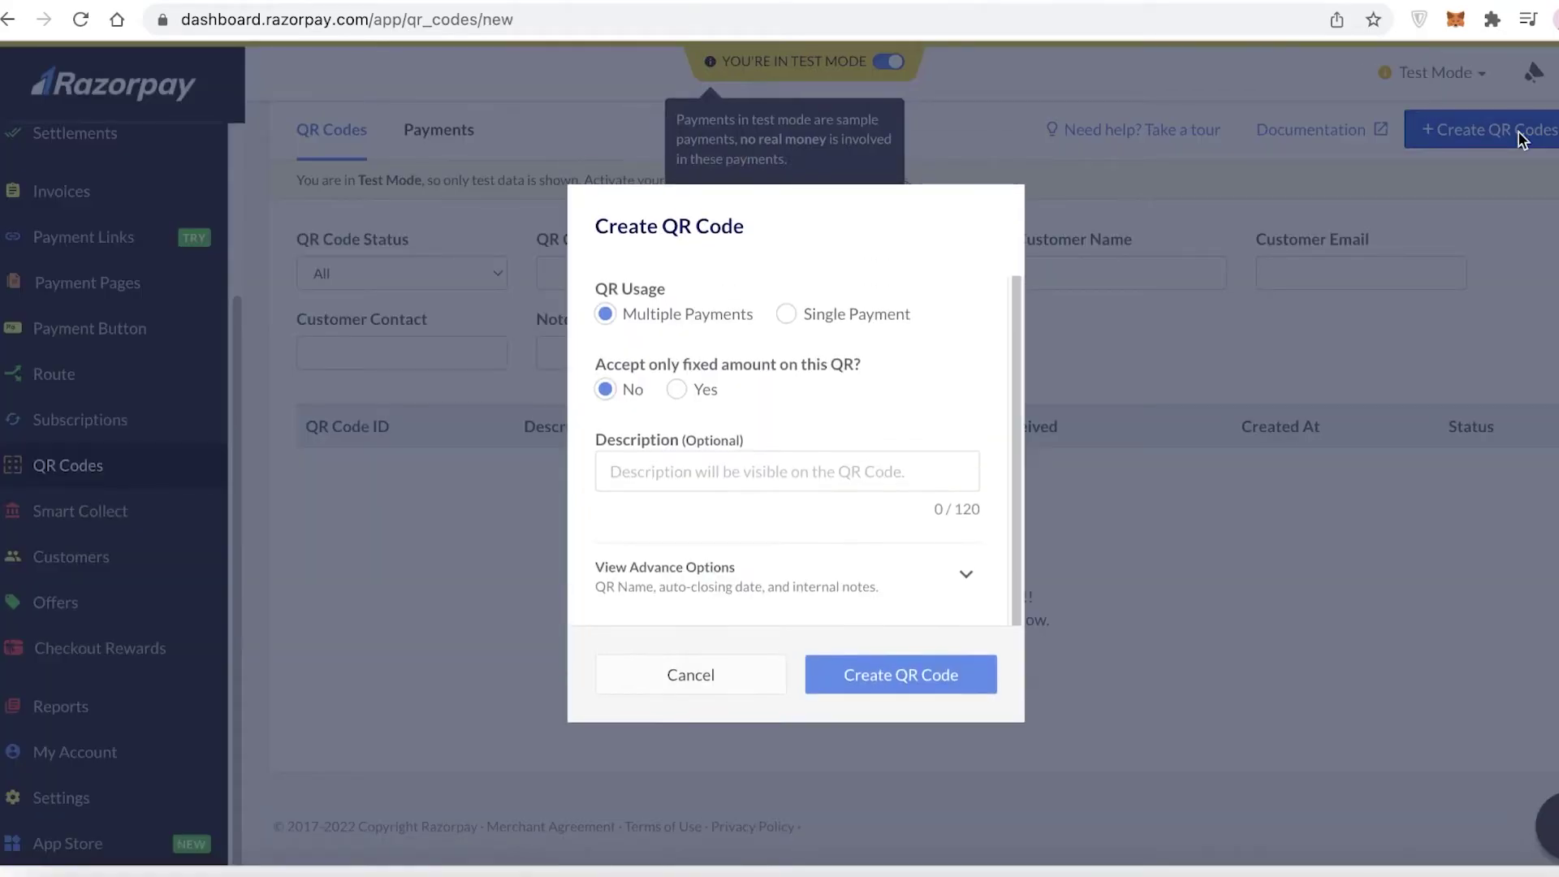
click(798, 317)
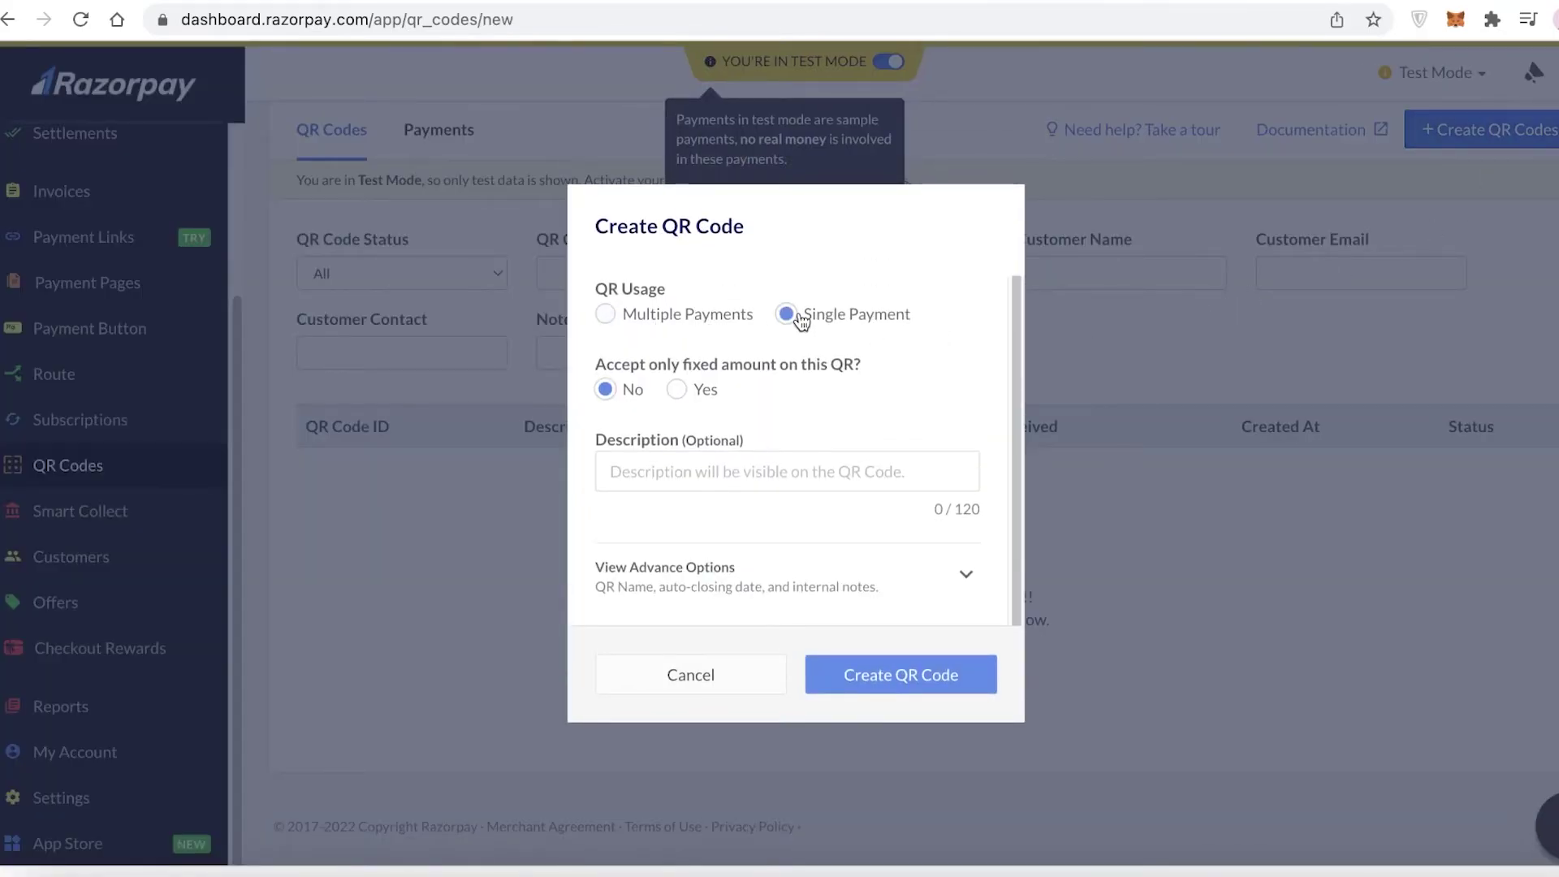
click(702, 393)
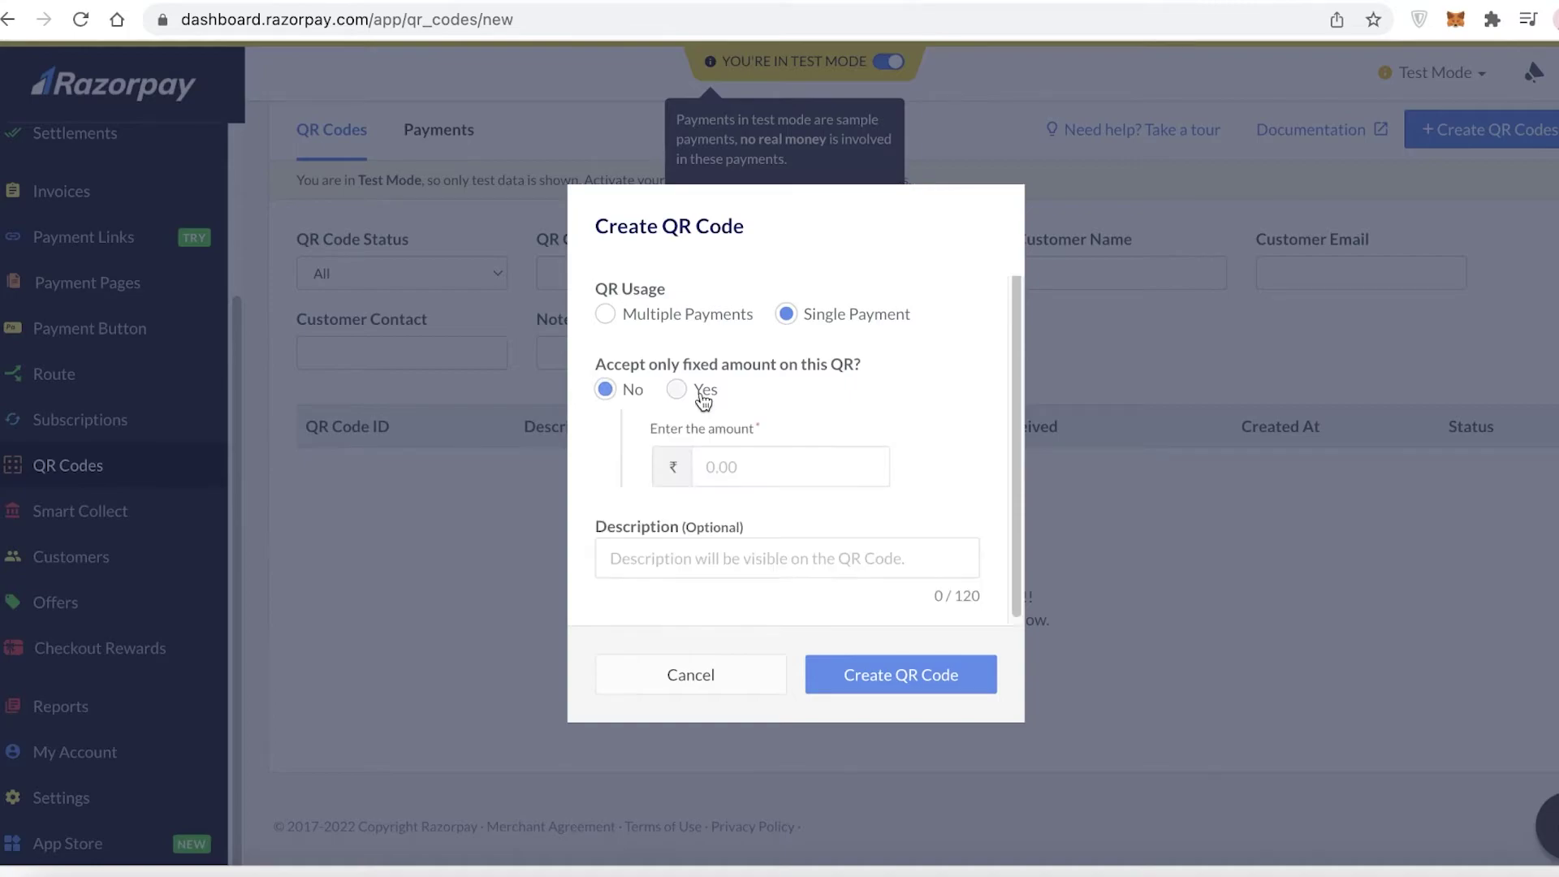
click(745, 465)
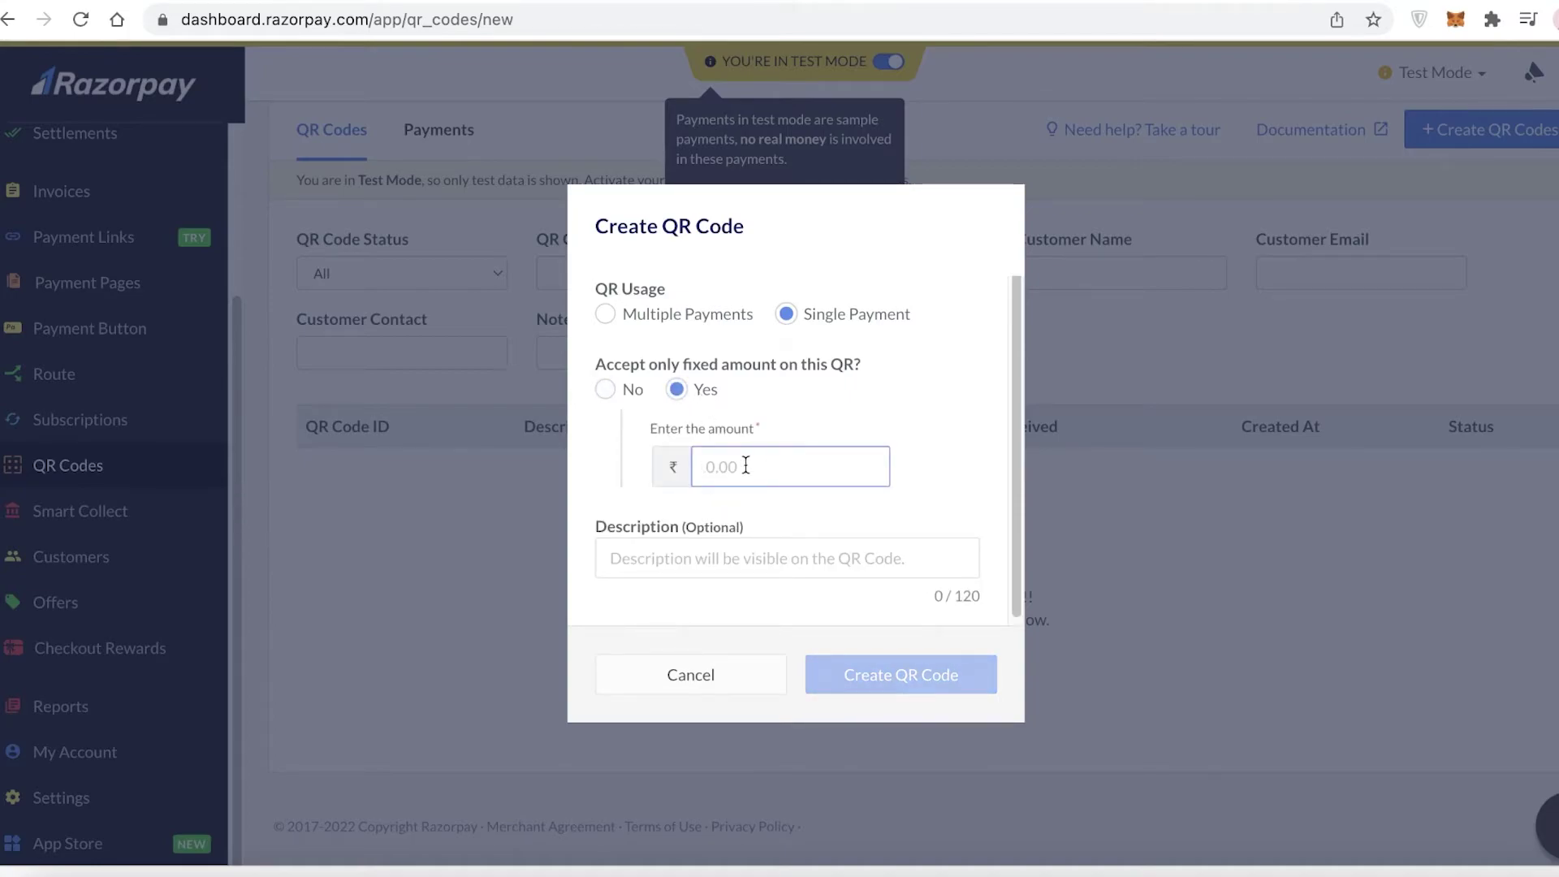
text(78)
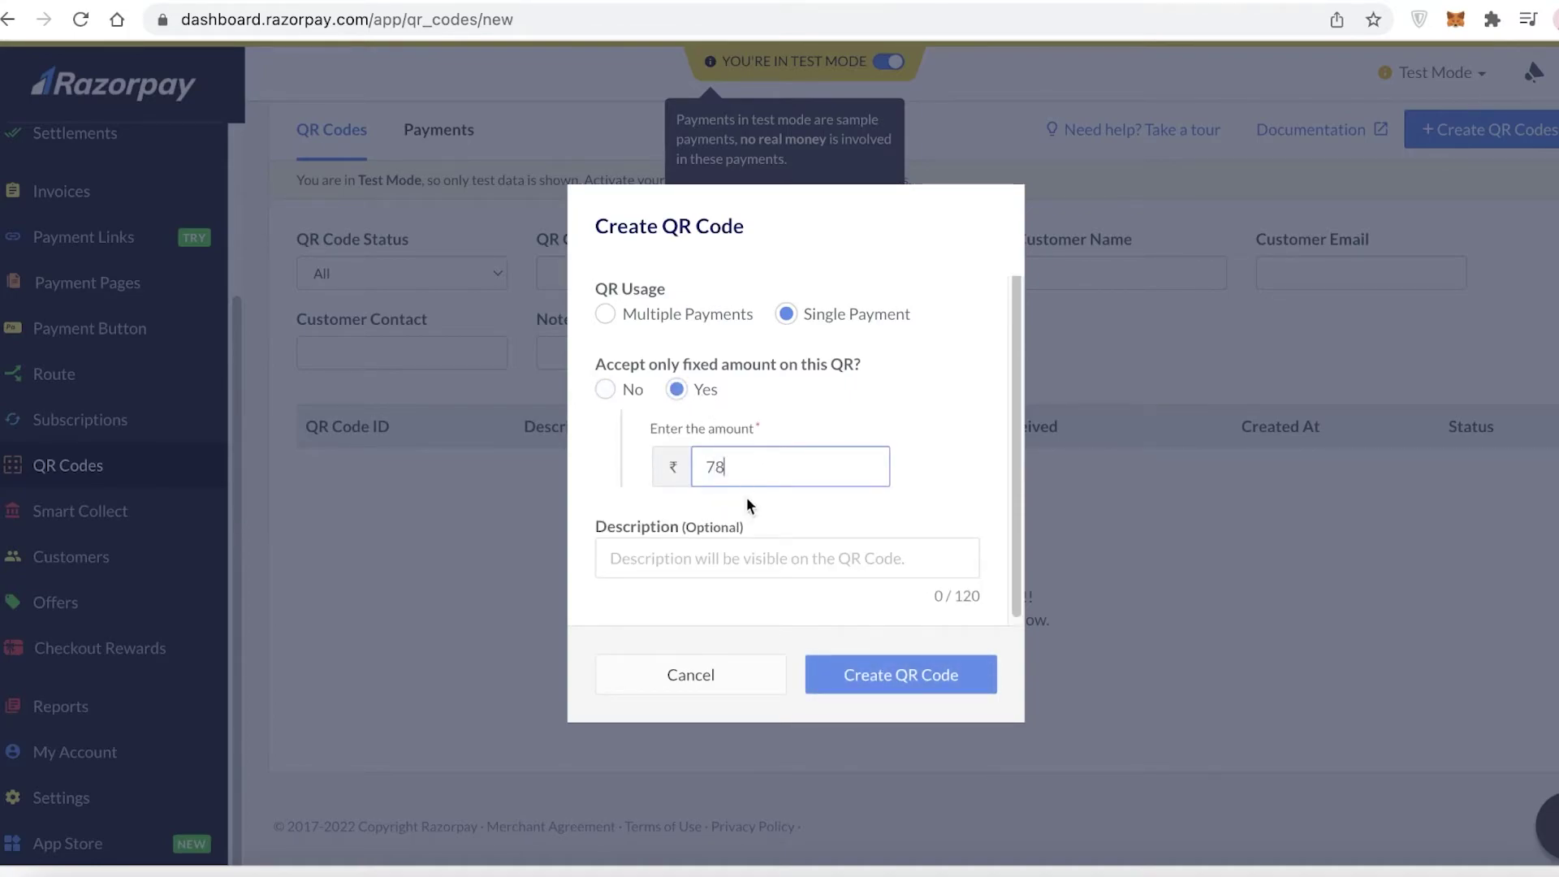
- Review the description and advance options, then cancel the QR code without saving
click(748, 549)
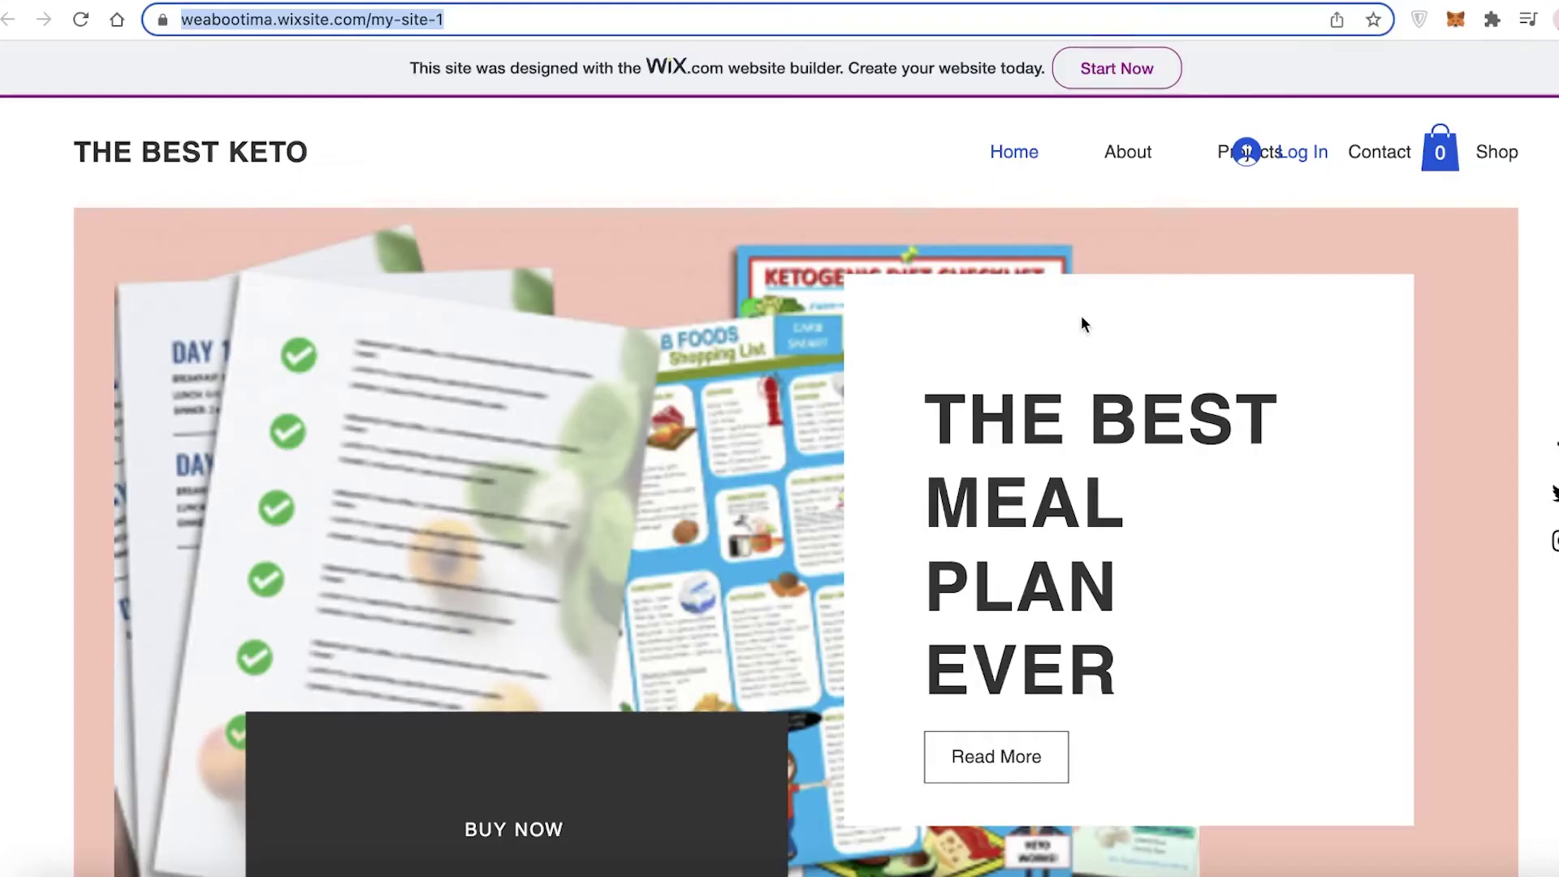
scroll(1079, 320, down, 8)
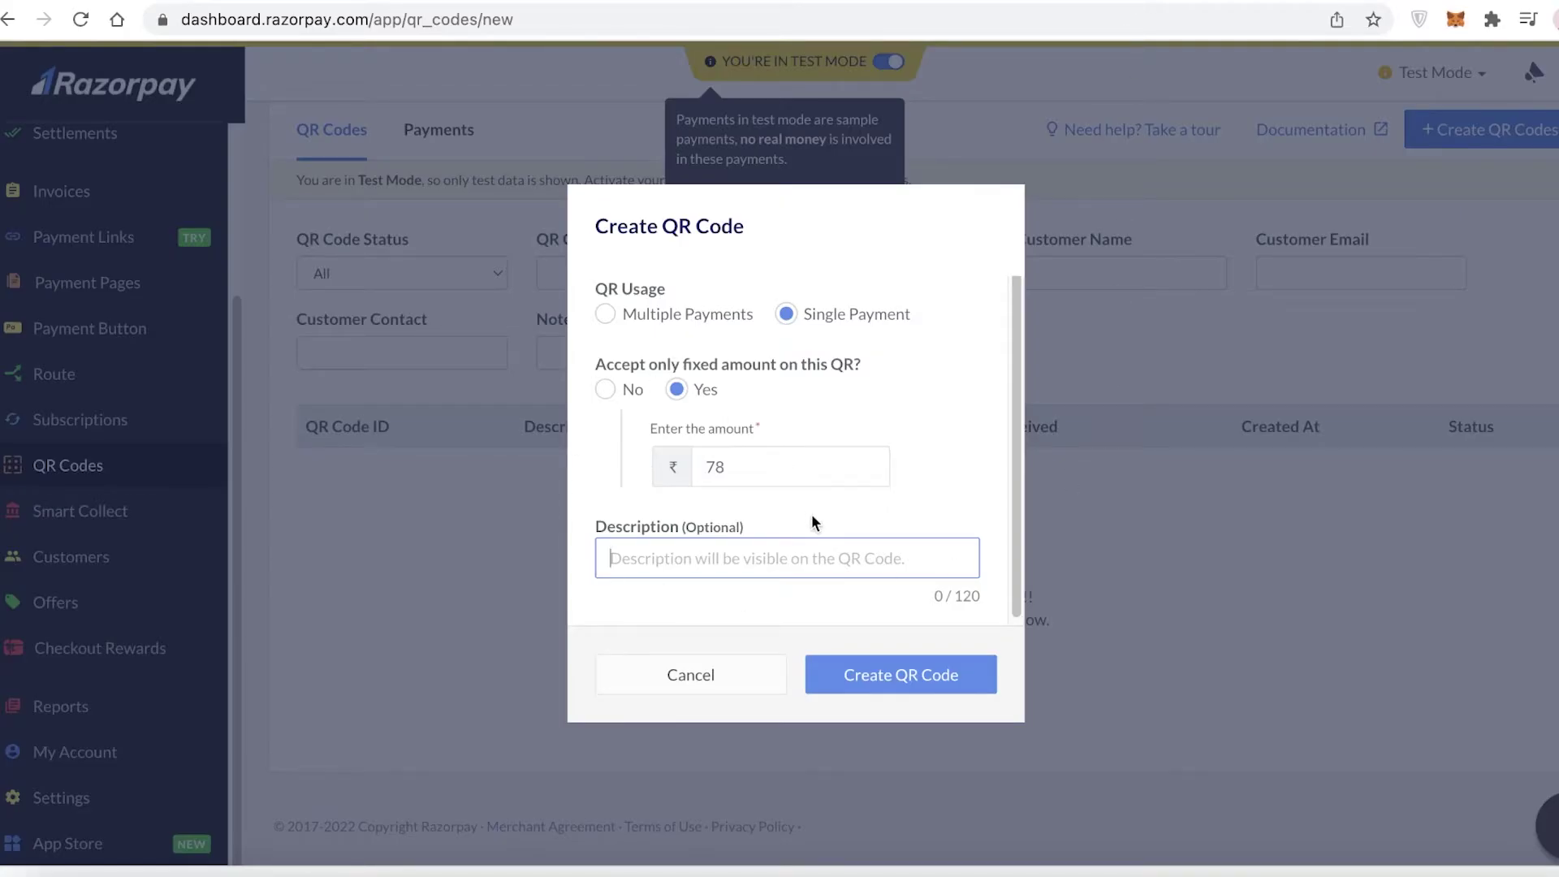
scroll(812, 524, down, 3)
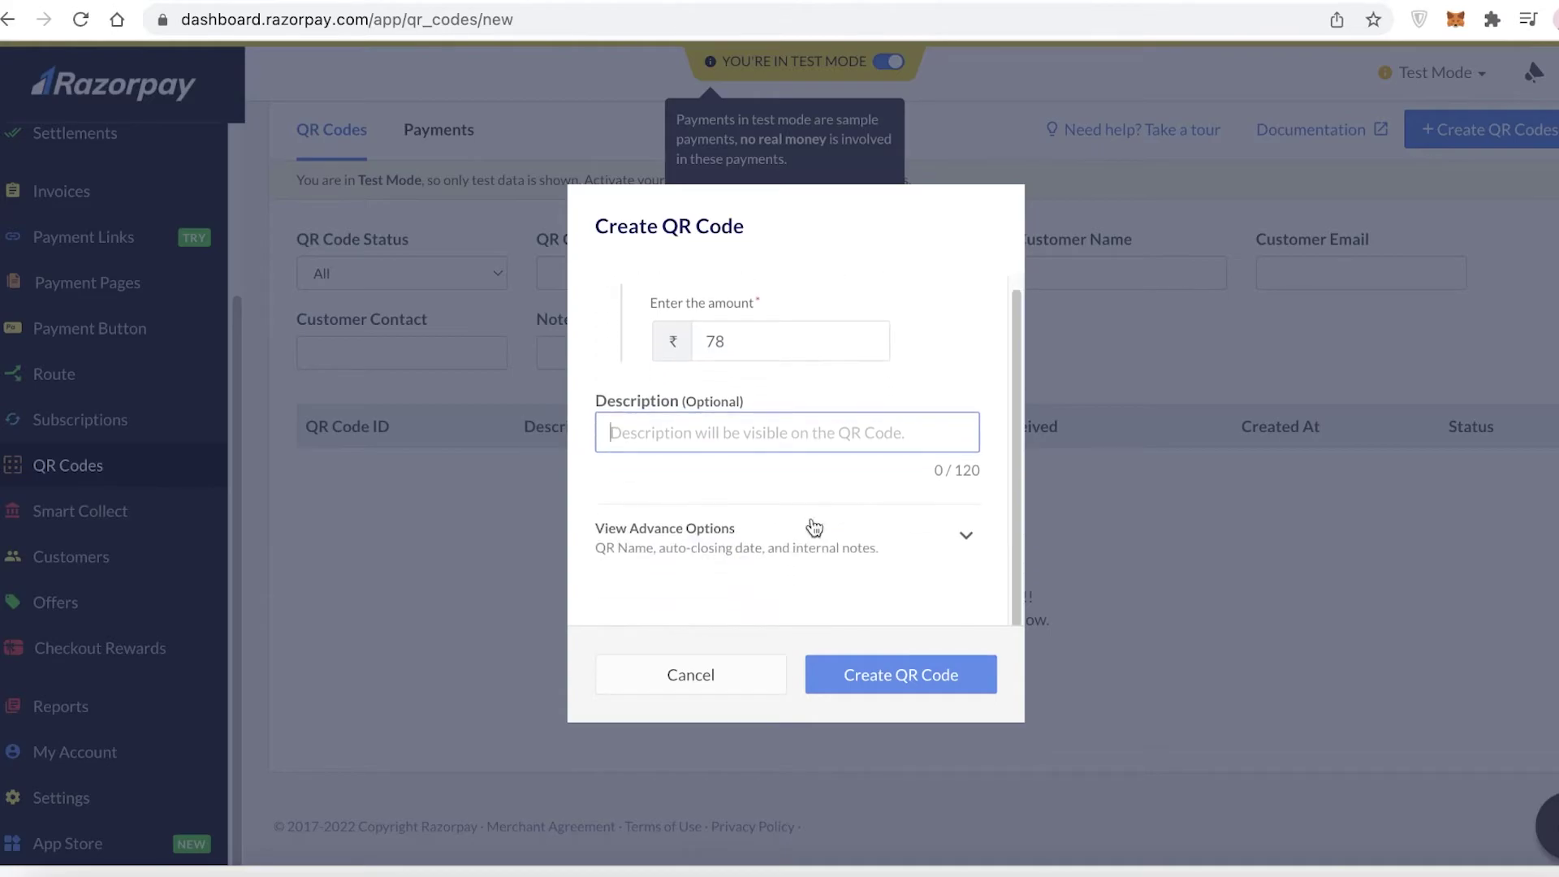
click(720, 676)
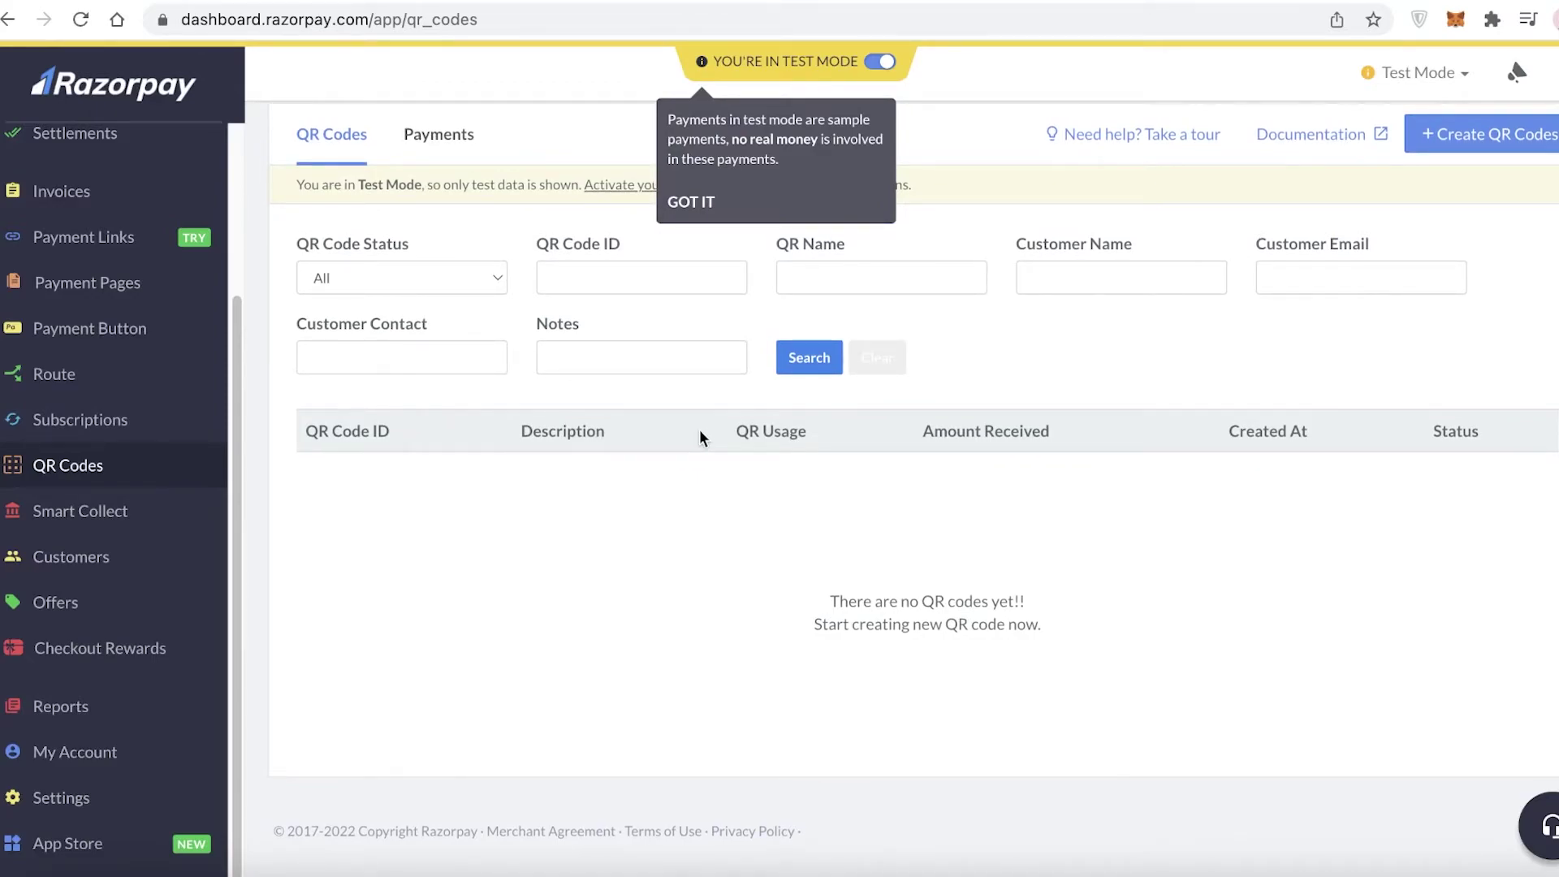
- Open Smart Collect, which is unsupported for this business type, and dismiss the test-mode notice
scroll(699, 438, down, 1)
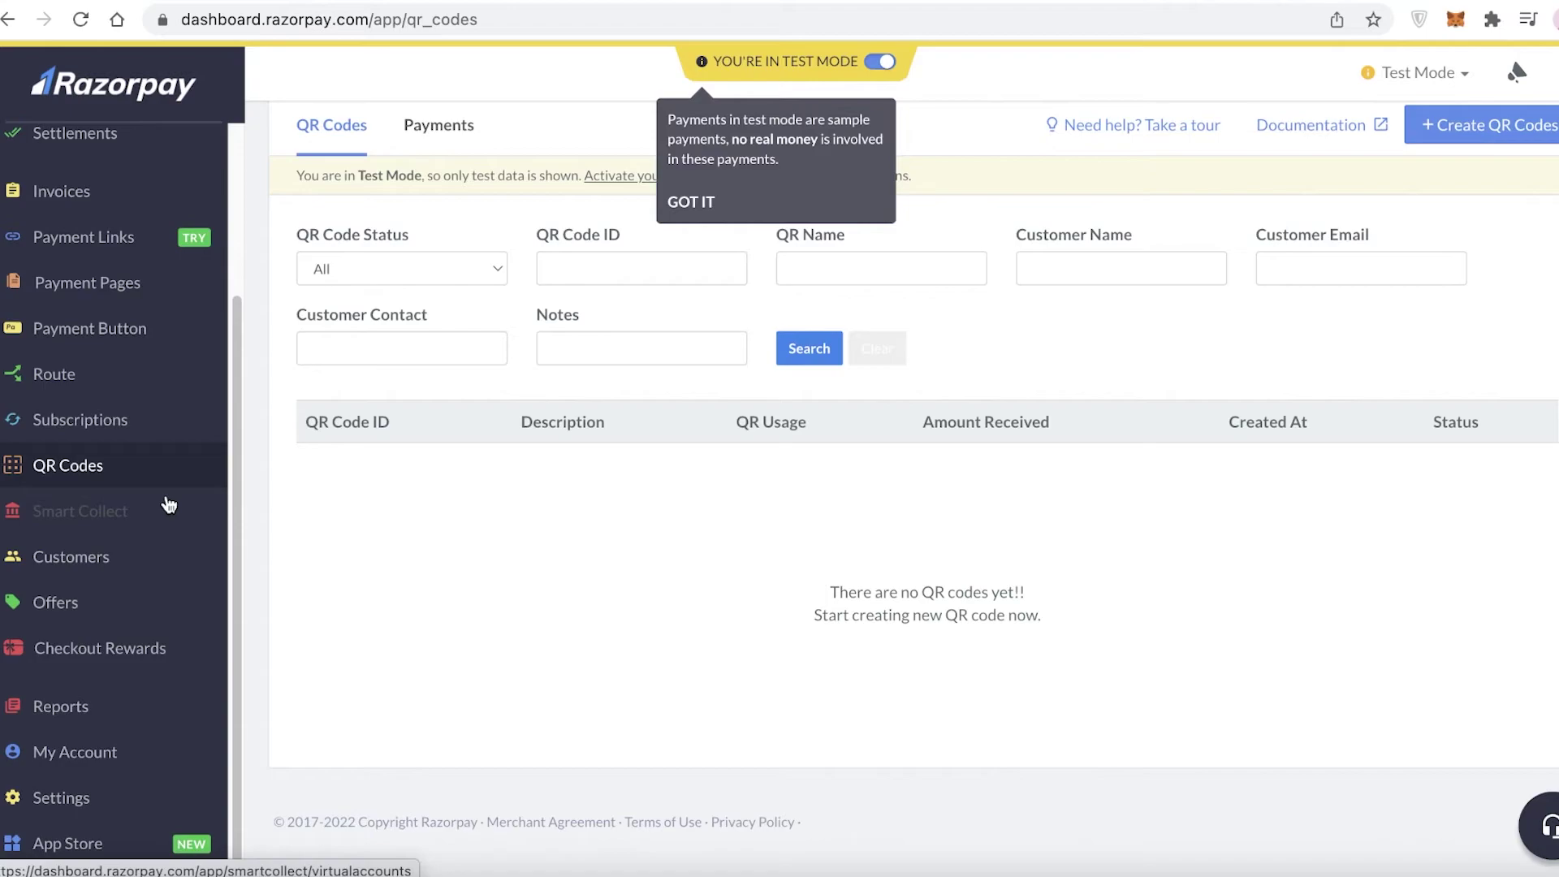
click(107, 517)
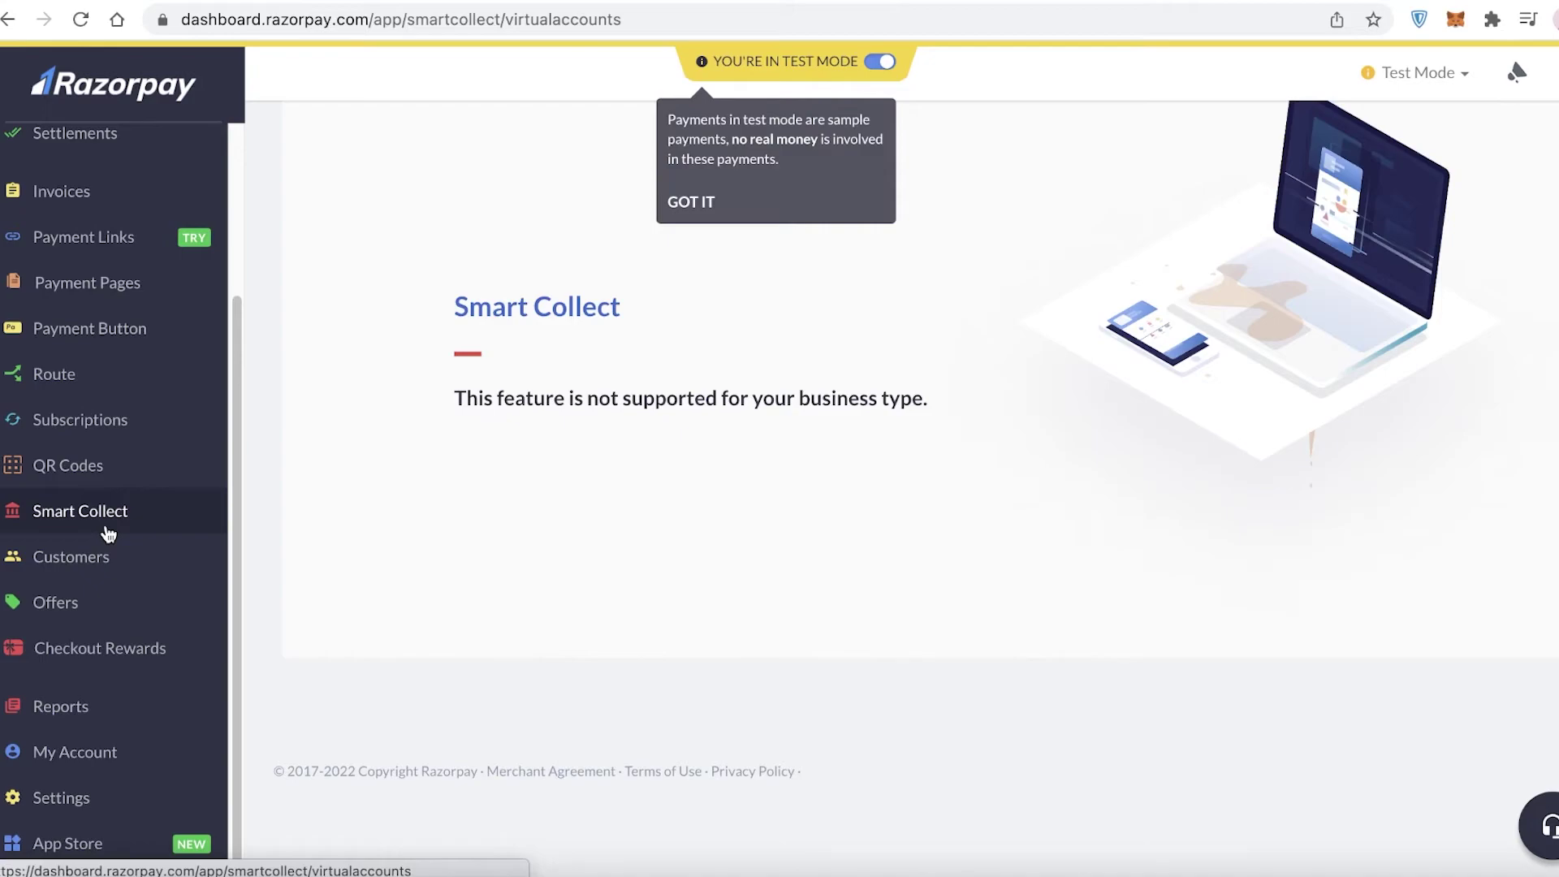
click(682, 202)
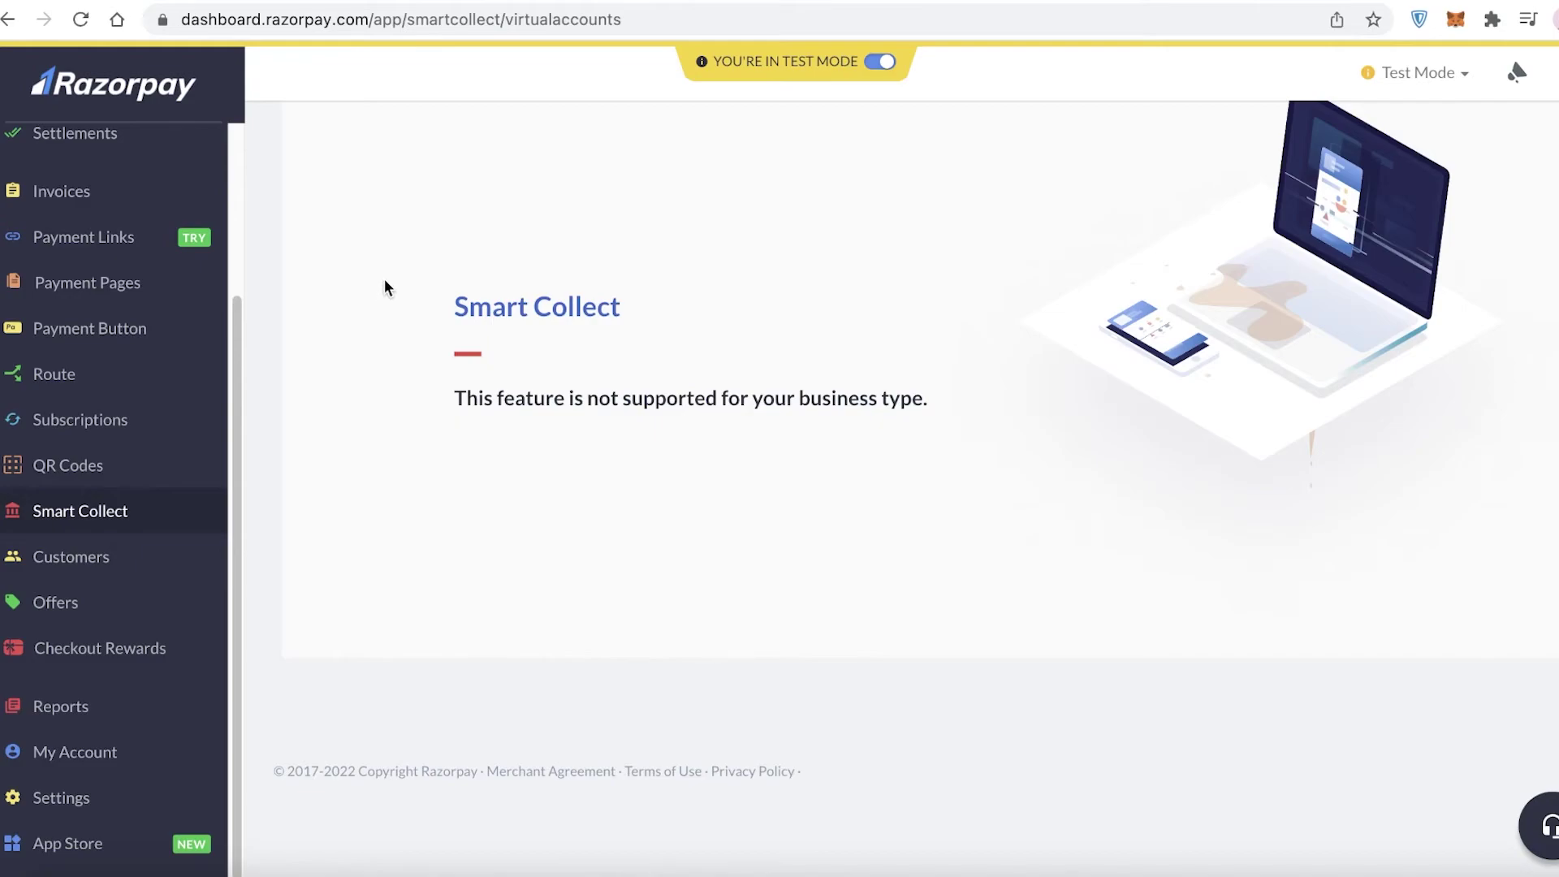
- Visit the empty Customers list, the Offers intro, and the Coming Soon Checkout Rewards page
click(126, 564)
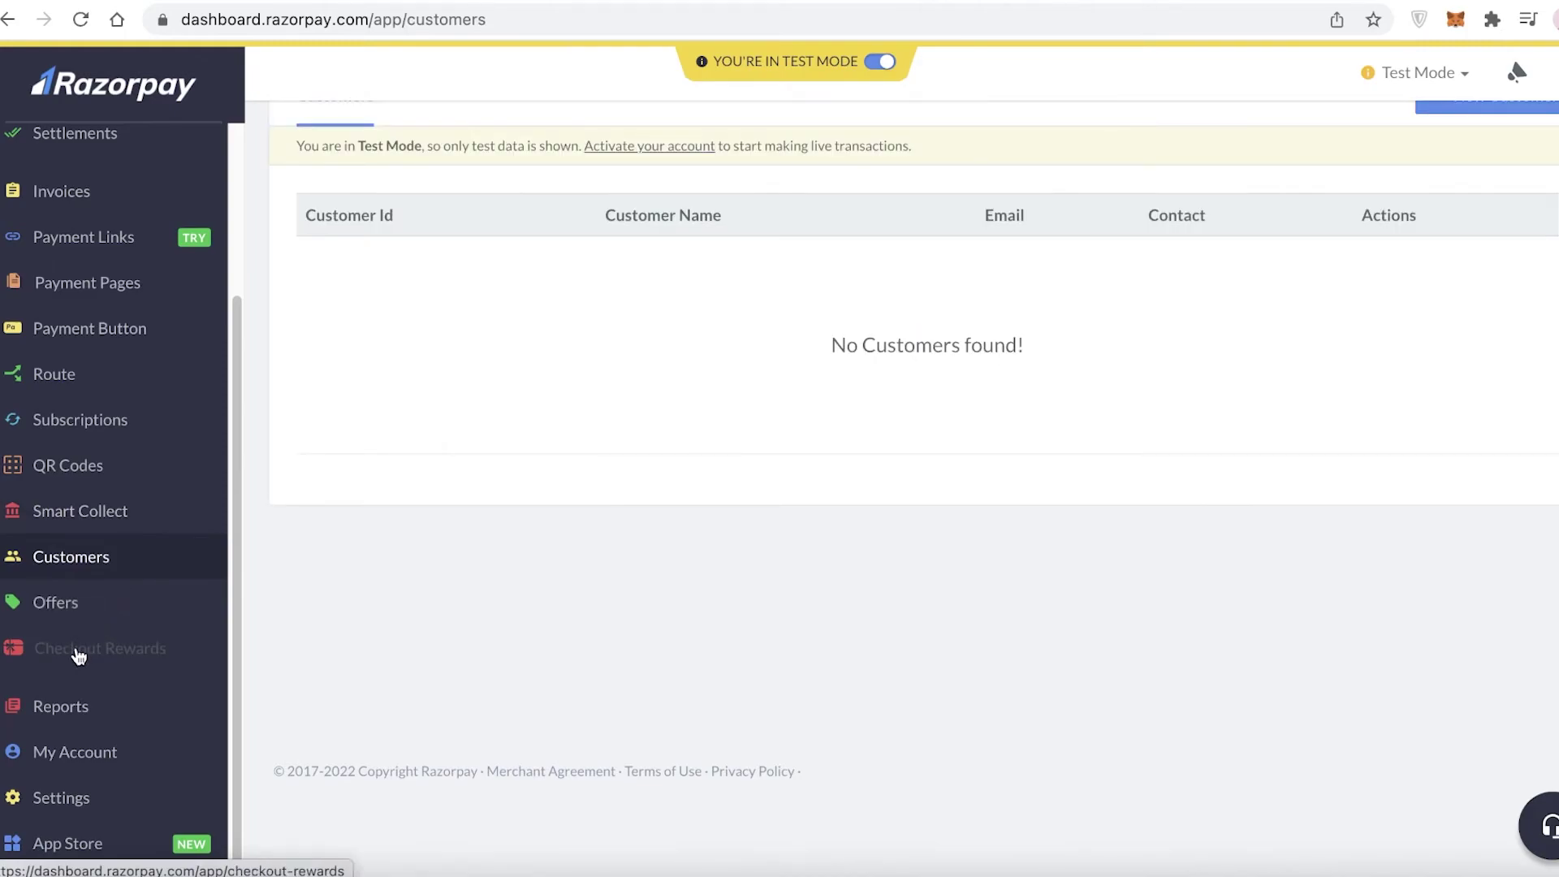
scroll(819, 230, up, 1)
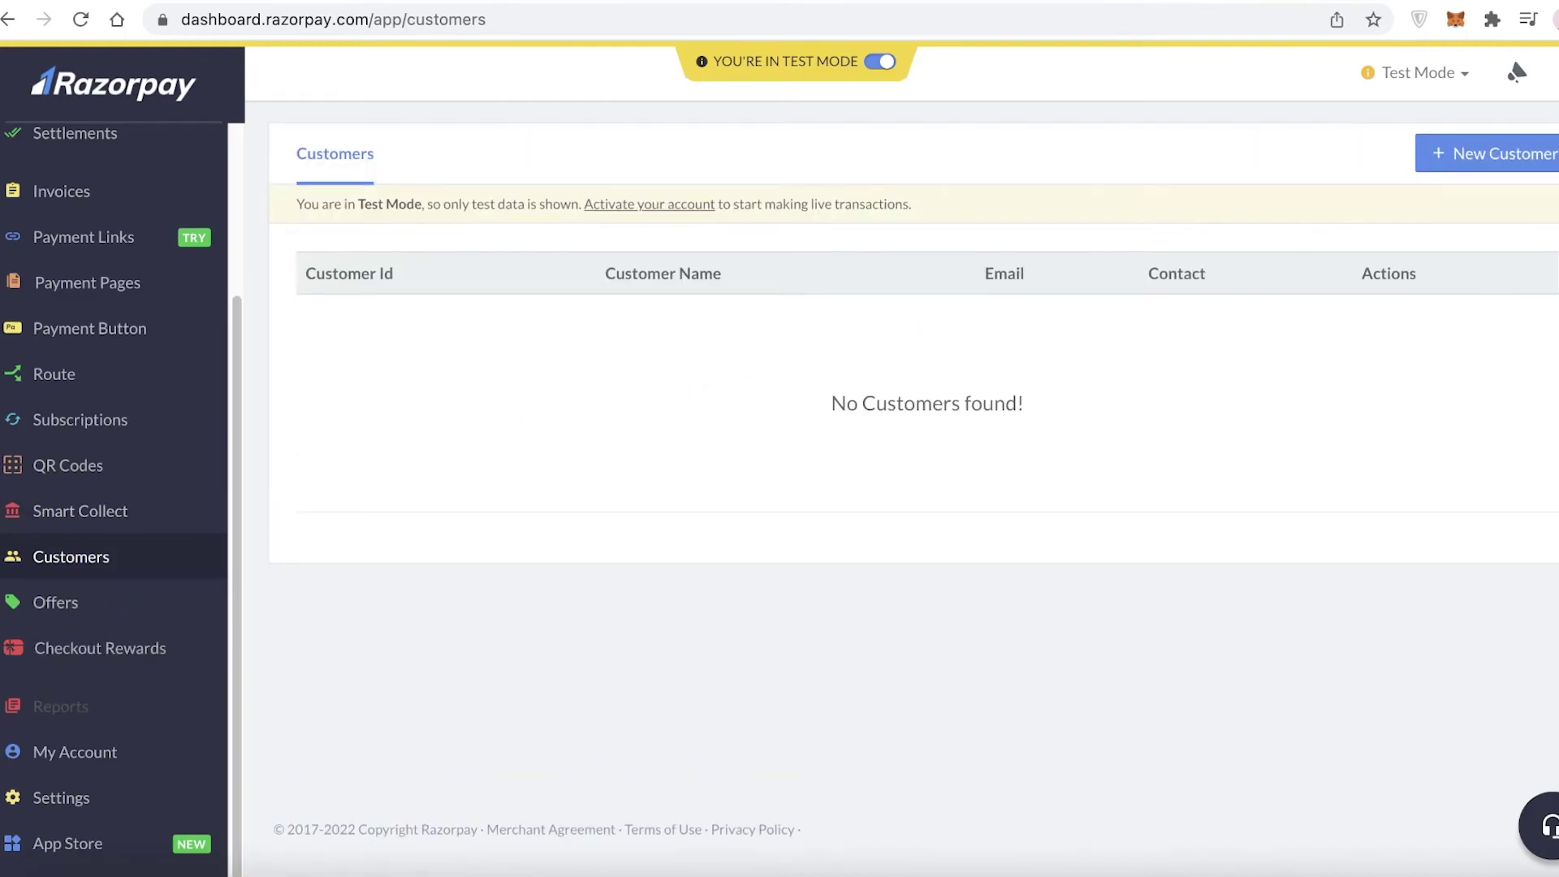
click(36, 609)
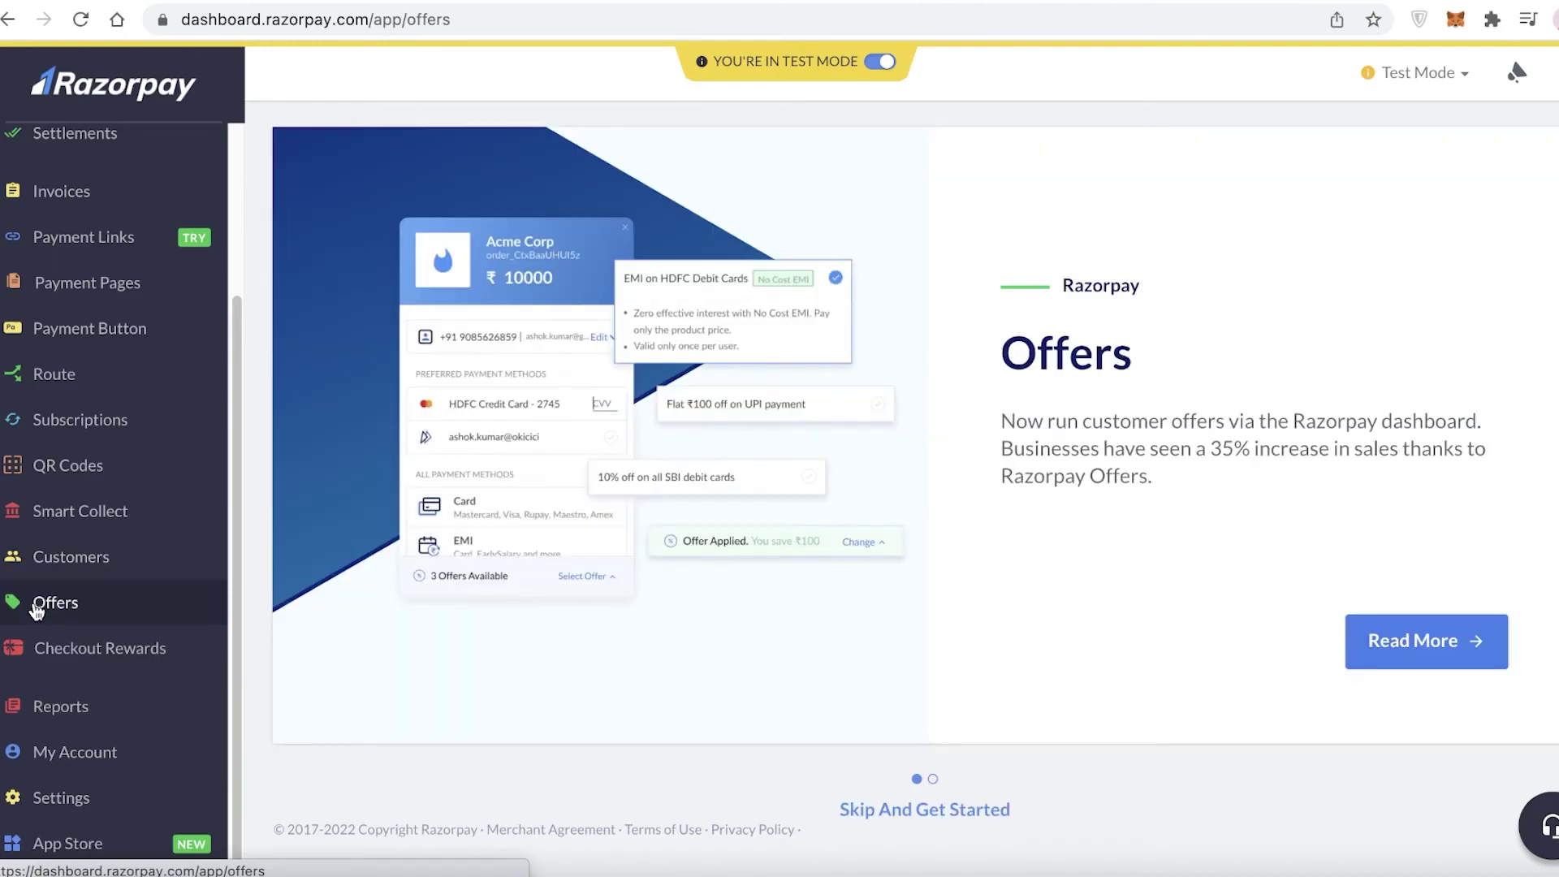
scroll(787, 430, down, 1)
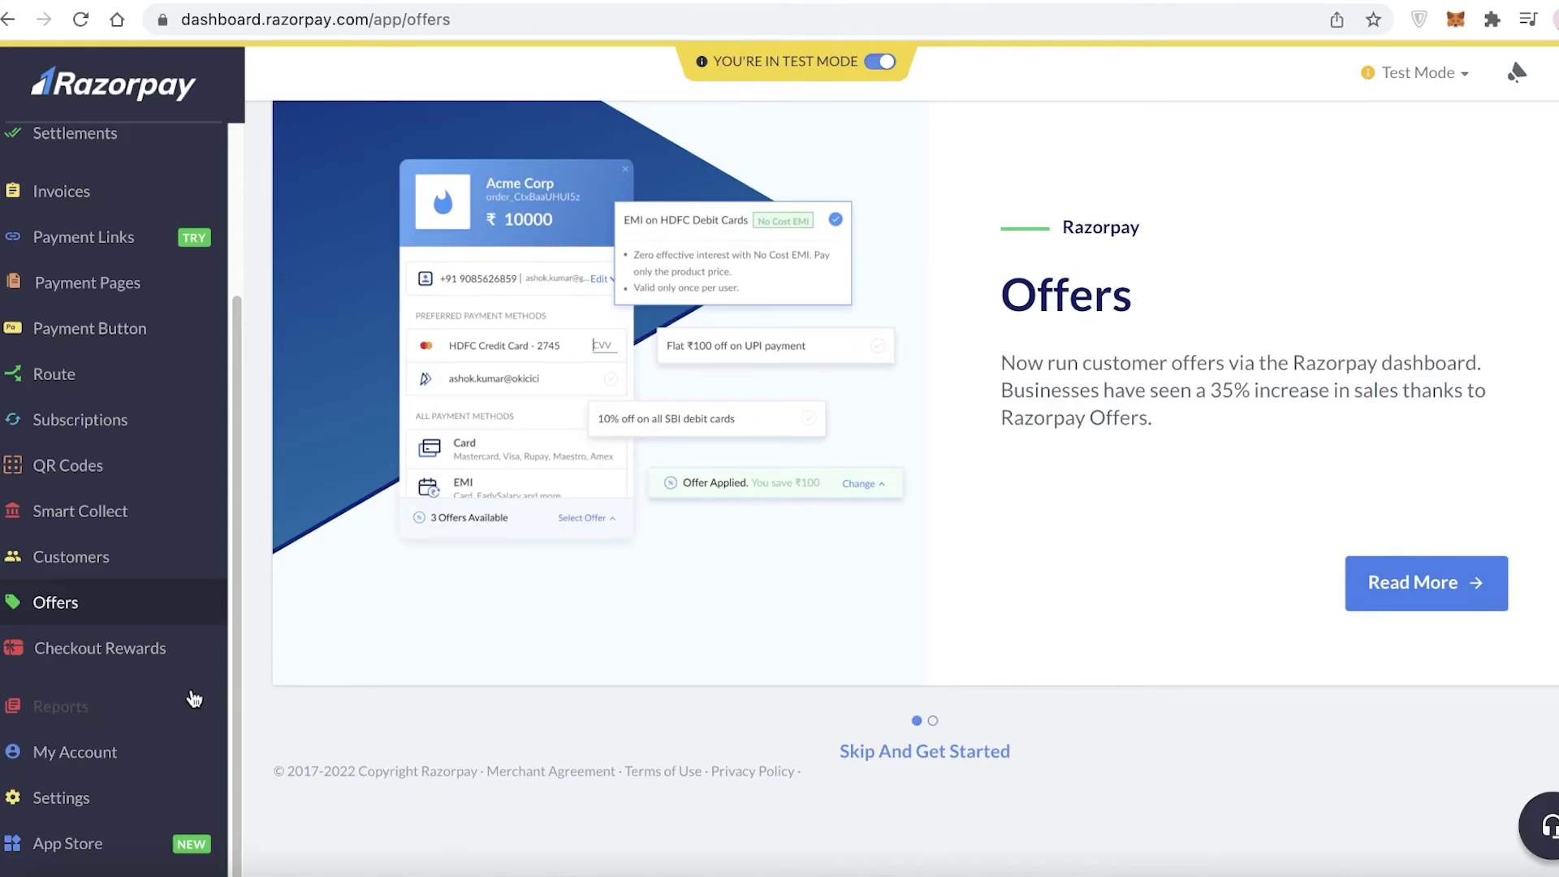
click(172, 647)
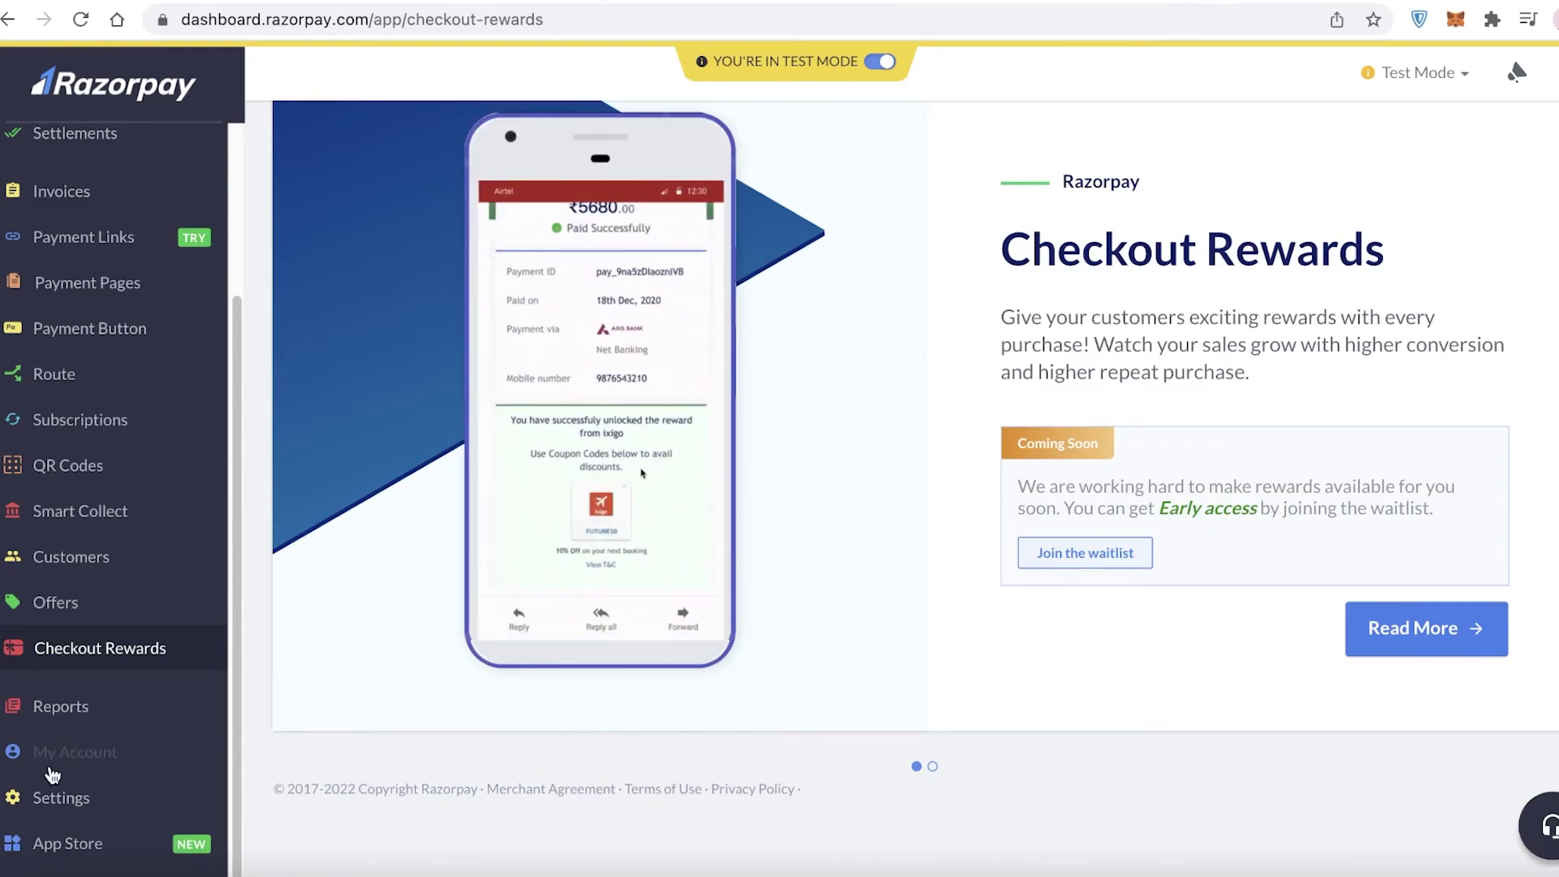
scroll(162, 650, up, 1)
- On the Reports page, browse the report type list and close it without choosing one
click(120, 716)
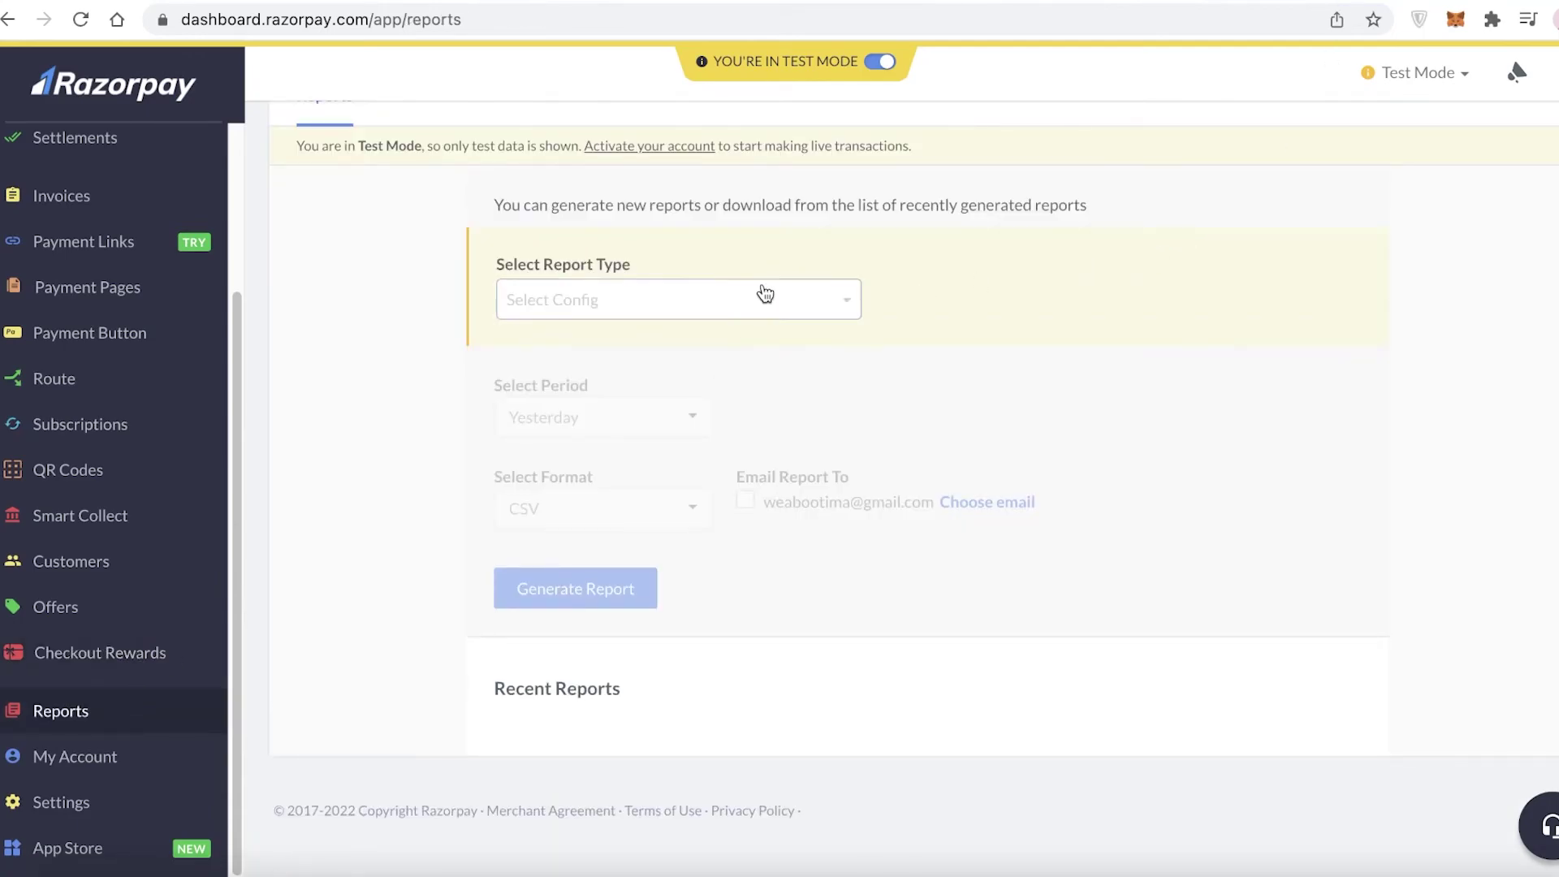
click(762, 294)
scroll(636, 454, down, 5)
scroll(637, 463, down, 3)
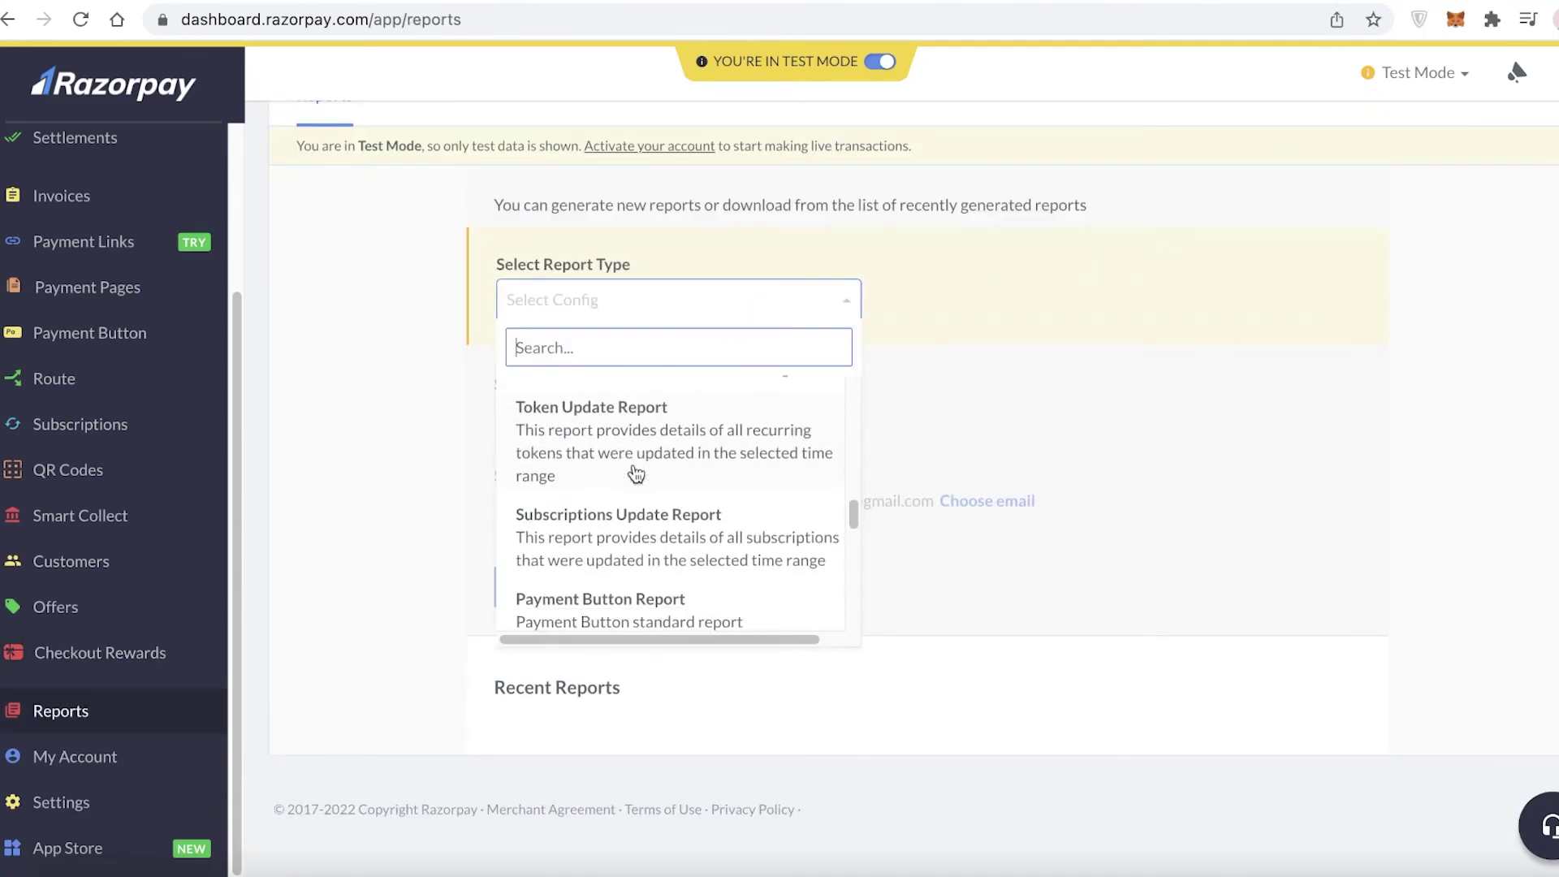
scroll(636, 475, up, 10)
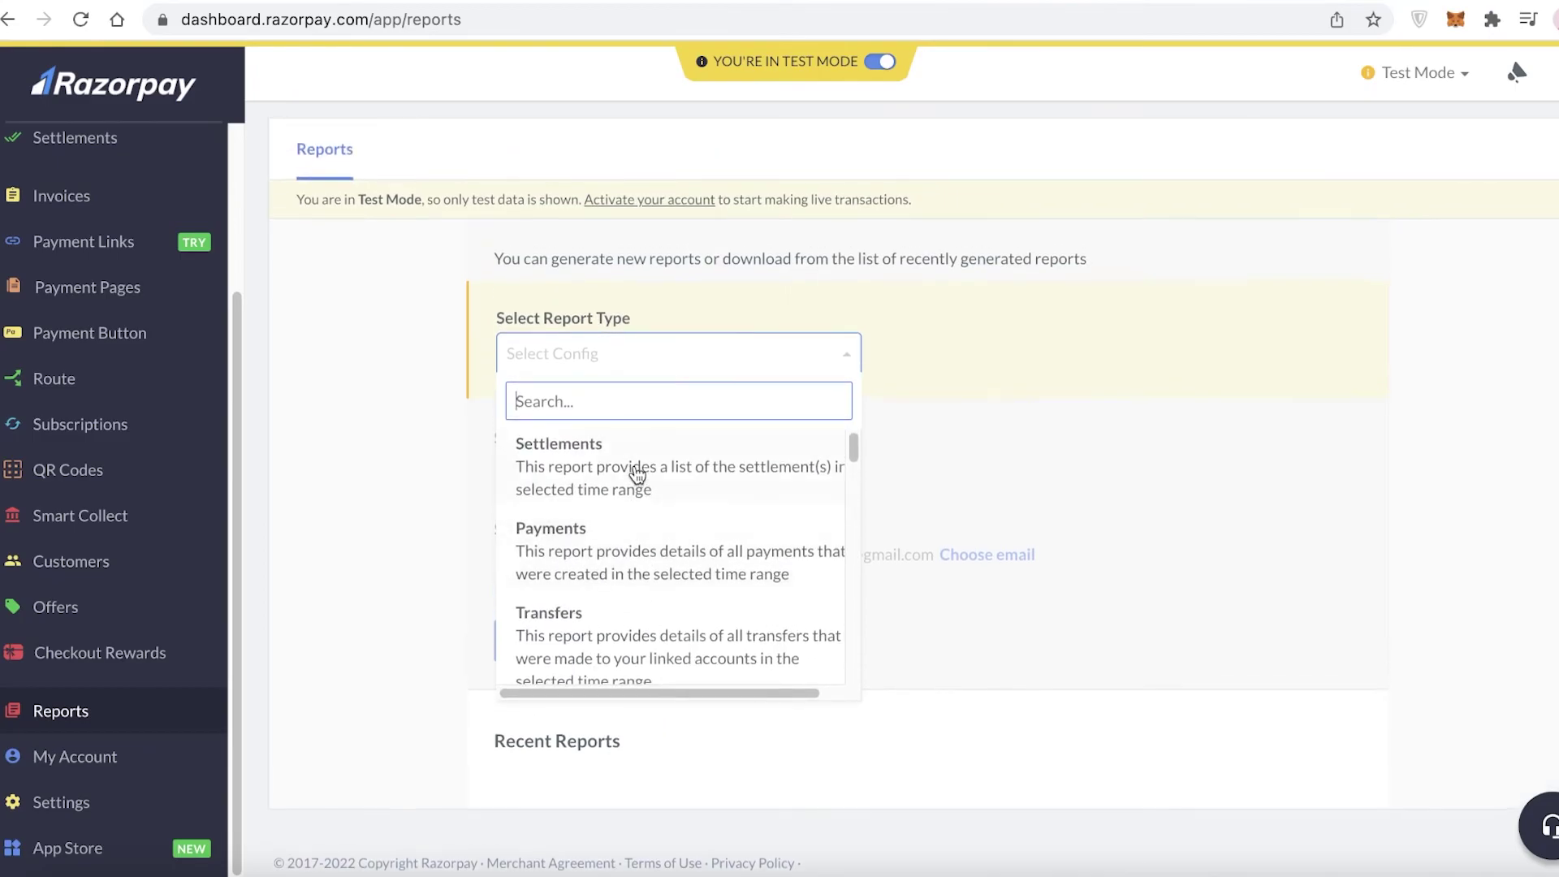
scroll(649, 477, down, 3)
click(916, 365)
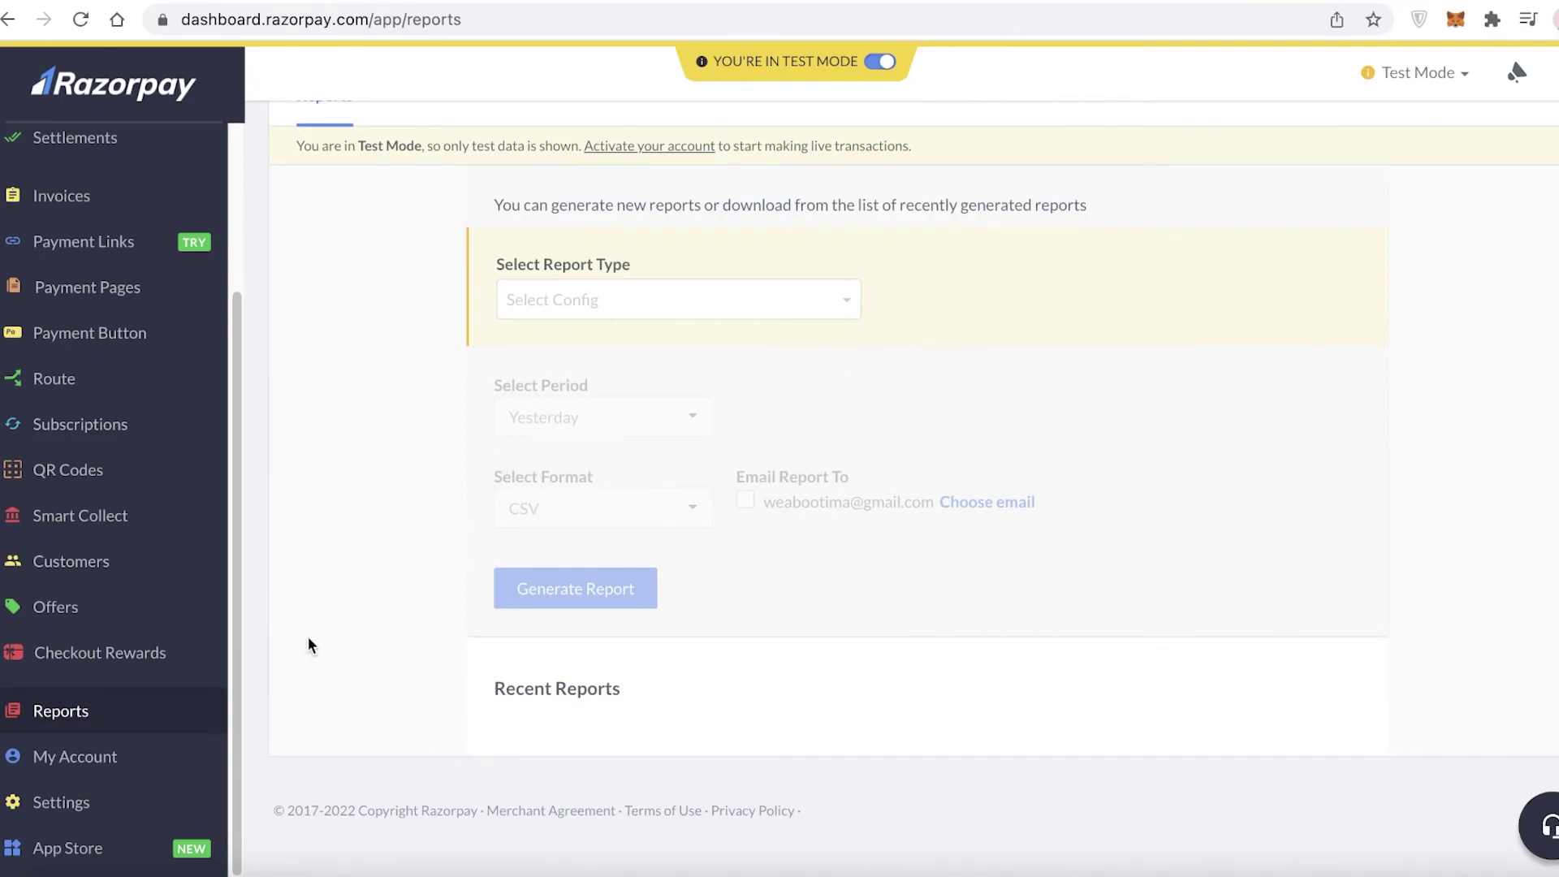
- Pass through My Account and Settings to reach the App Store
click(106, 764)
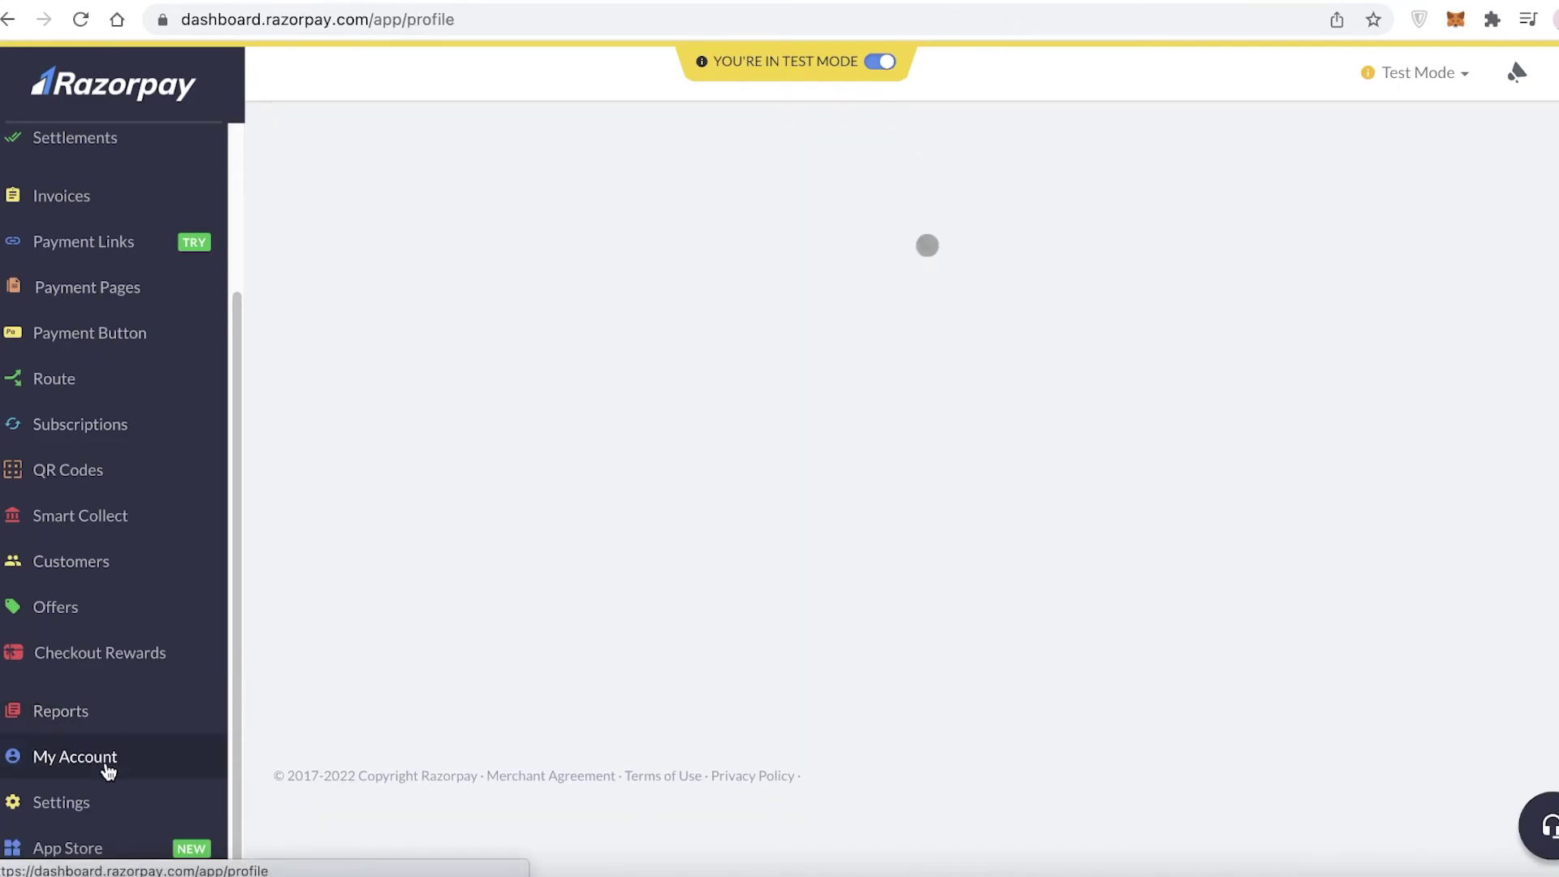
click(105, 796)
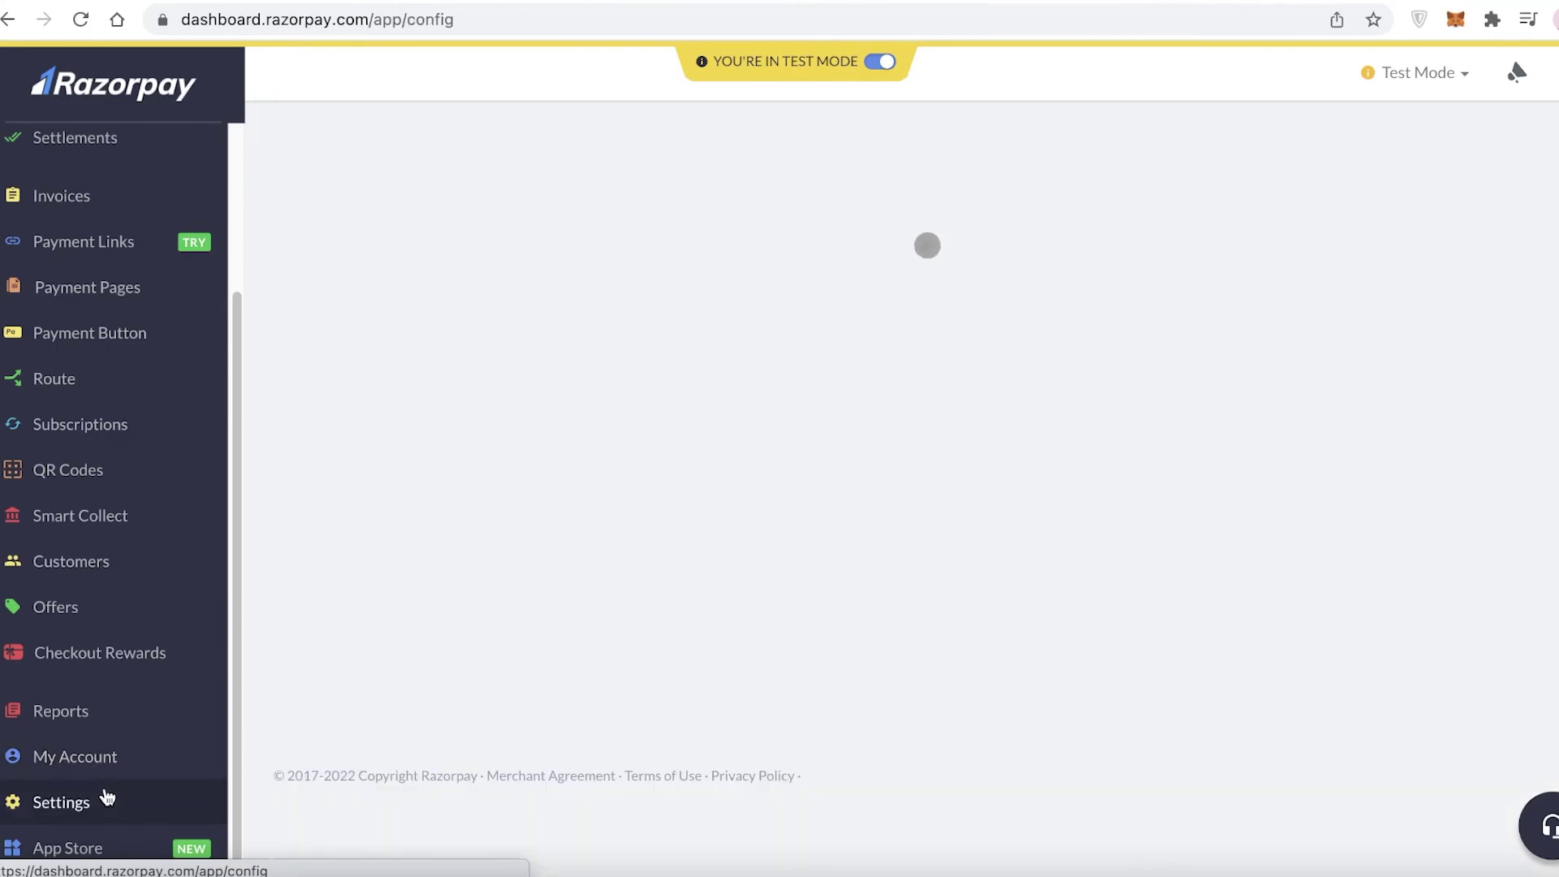
click(105, 847)
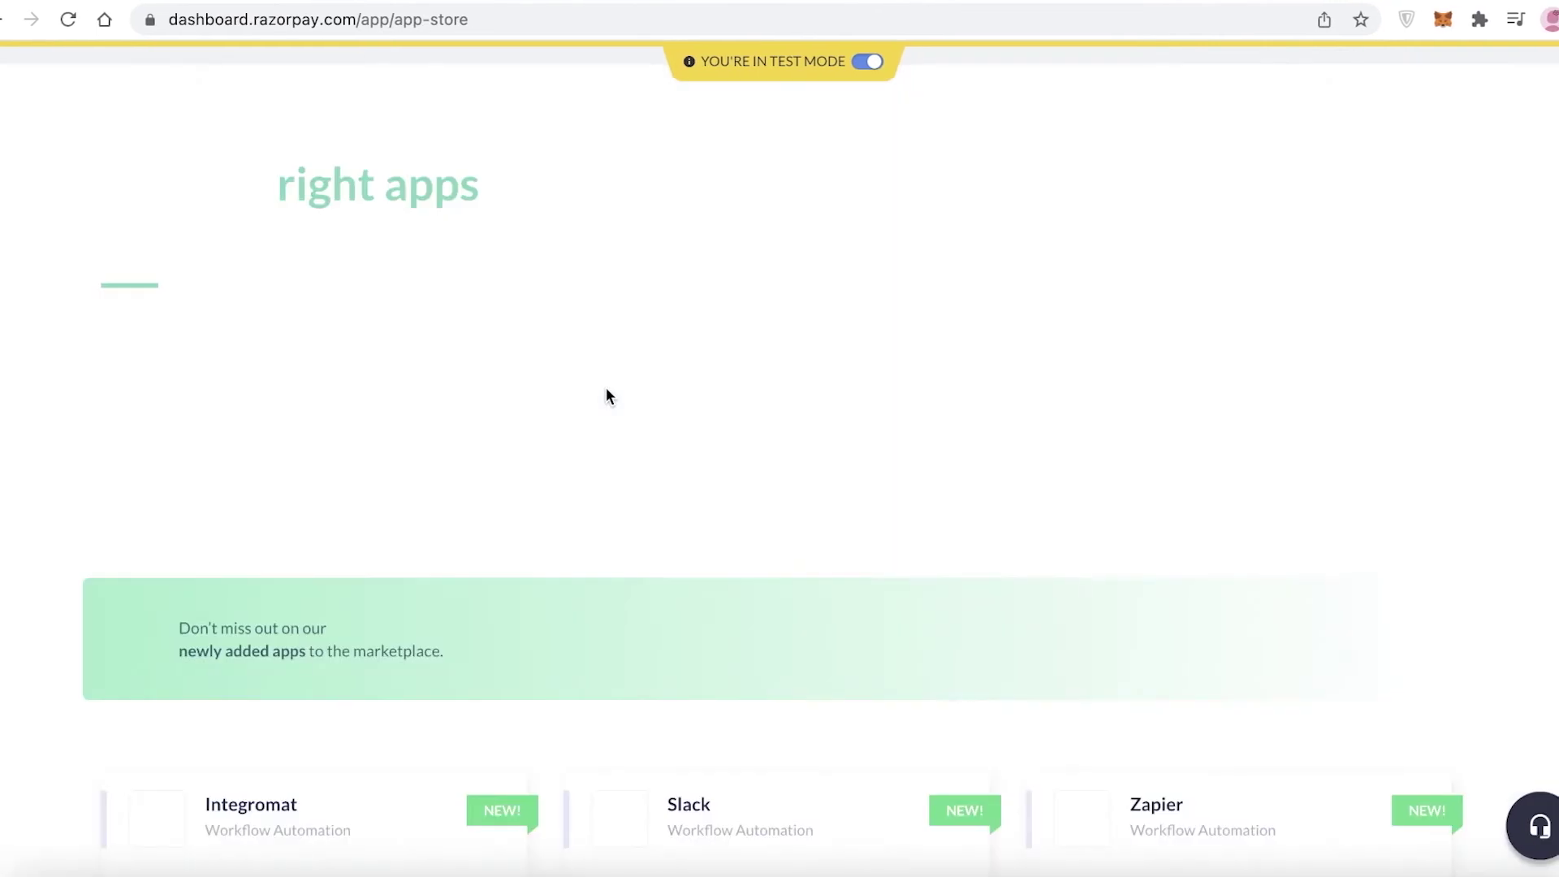
- Browse the App Store integrations, including Integromat, Slack, Zapier, Shopify, WooCommerce and Wix
scroll(591, 390, down, 12)
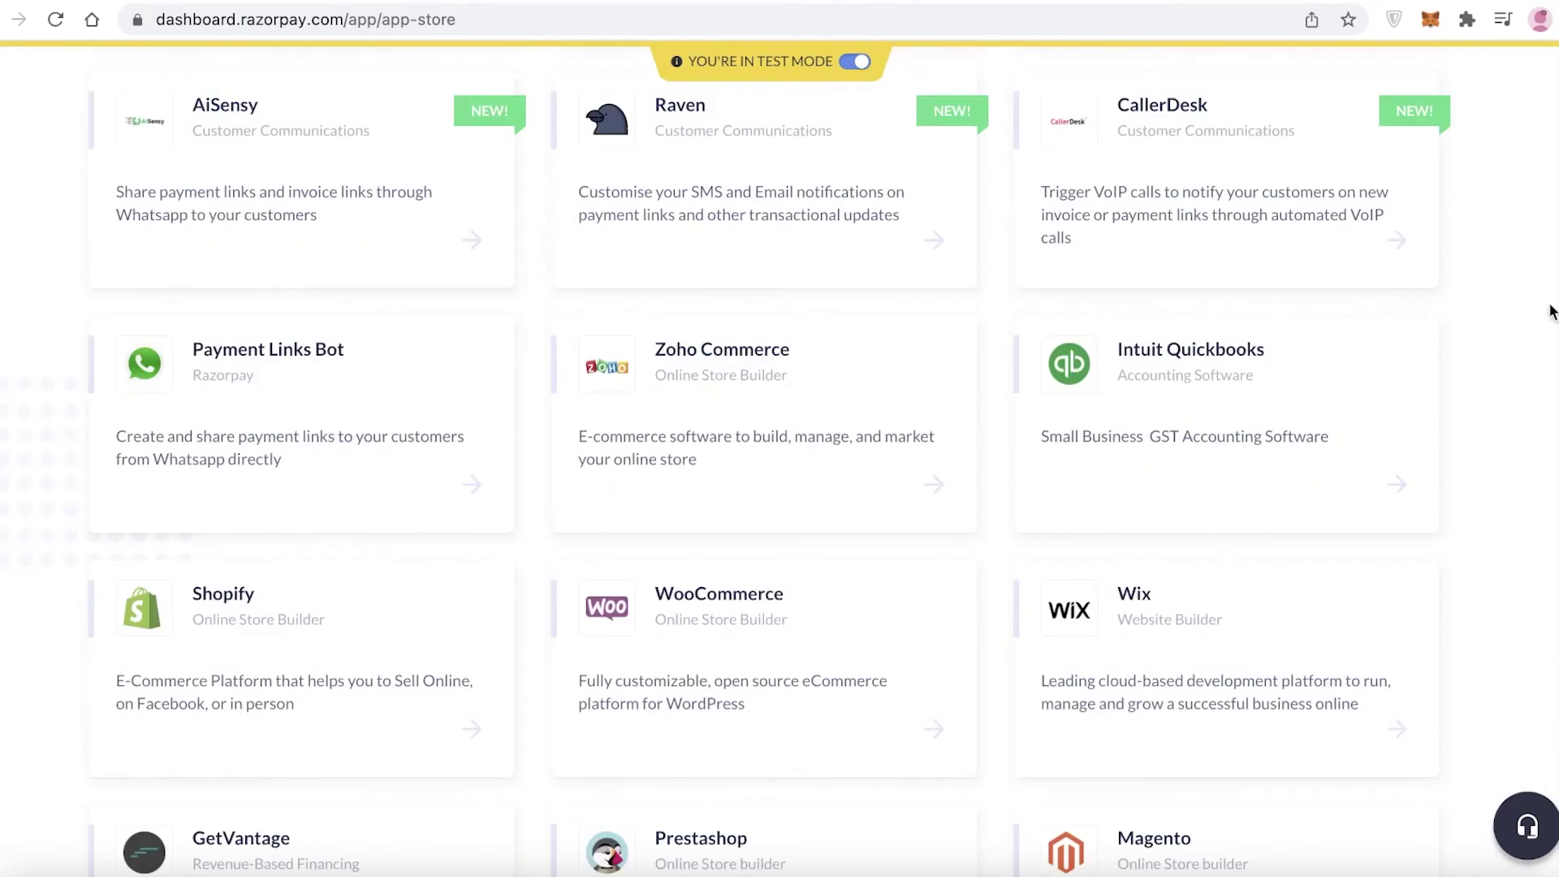
scroll(470, 376, down, 3)
scroll(230, 304, up, 5)
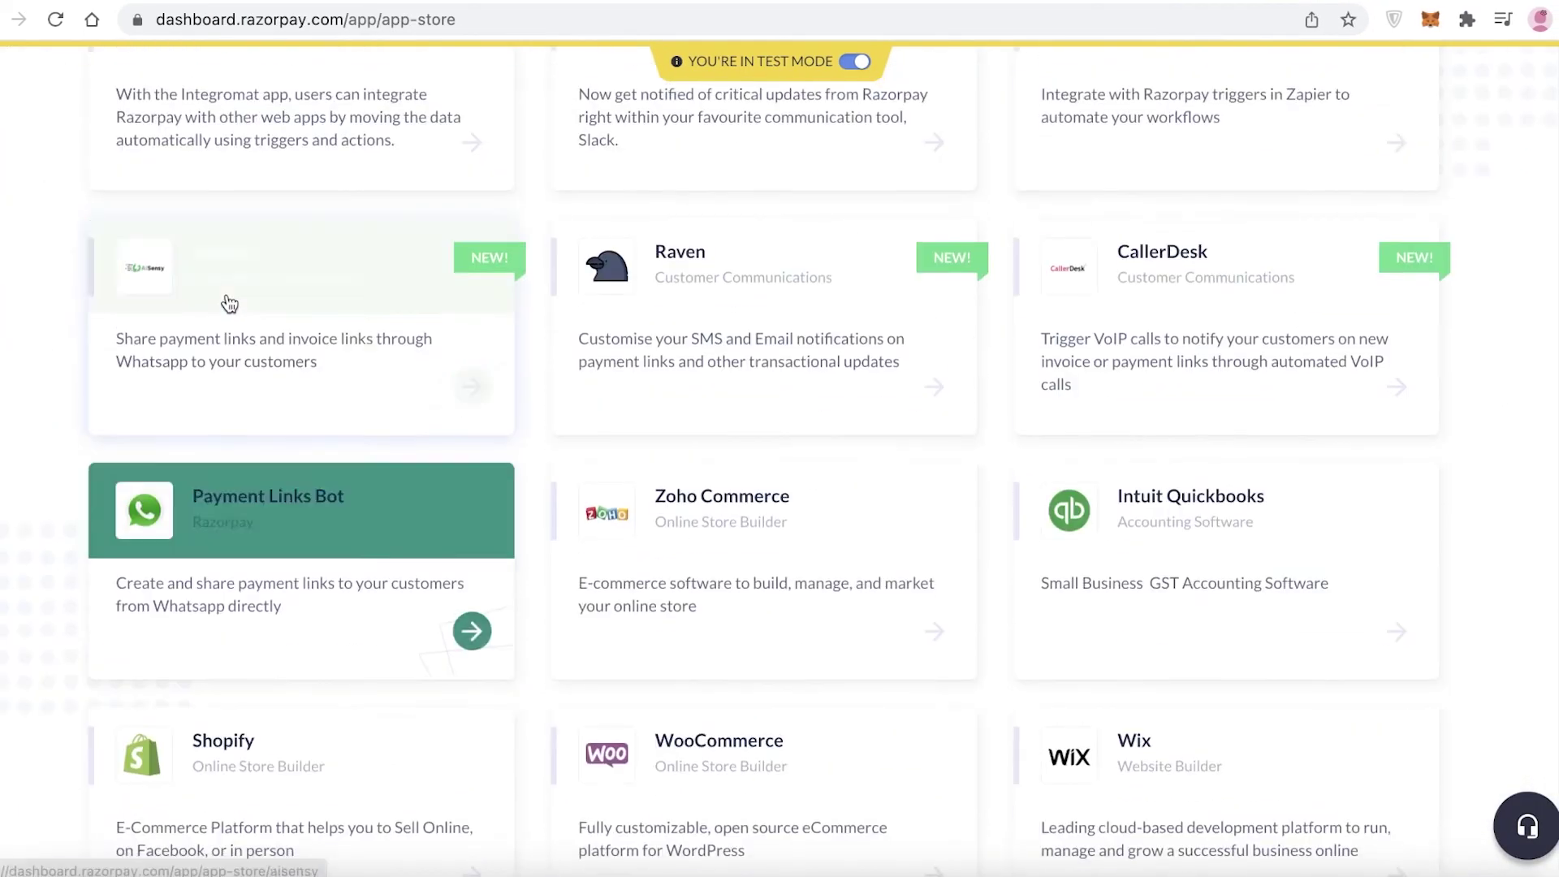
scroll(230, 304, down, 8)
scroll(633, 259, up, 1)
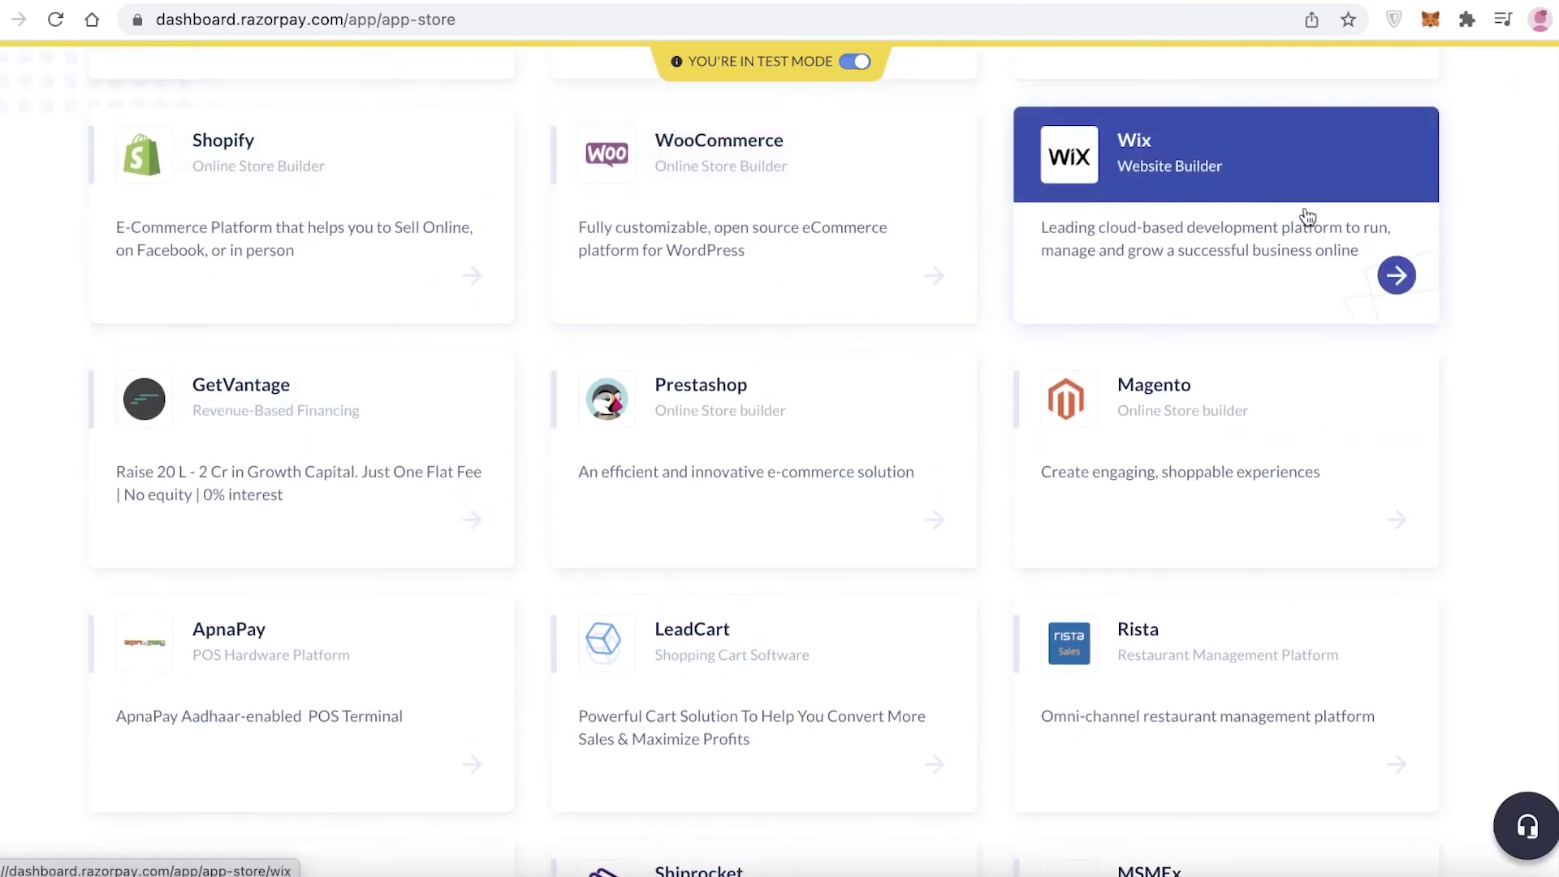
scroll(1308, 215, up, 8)
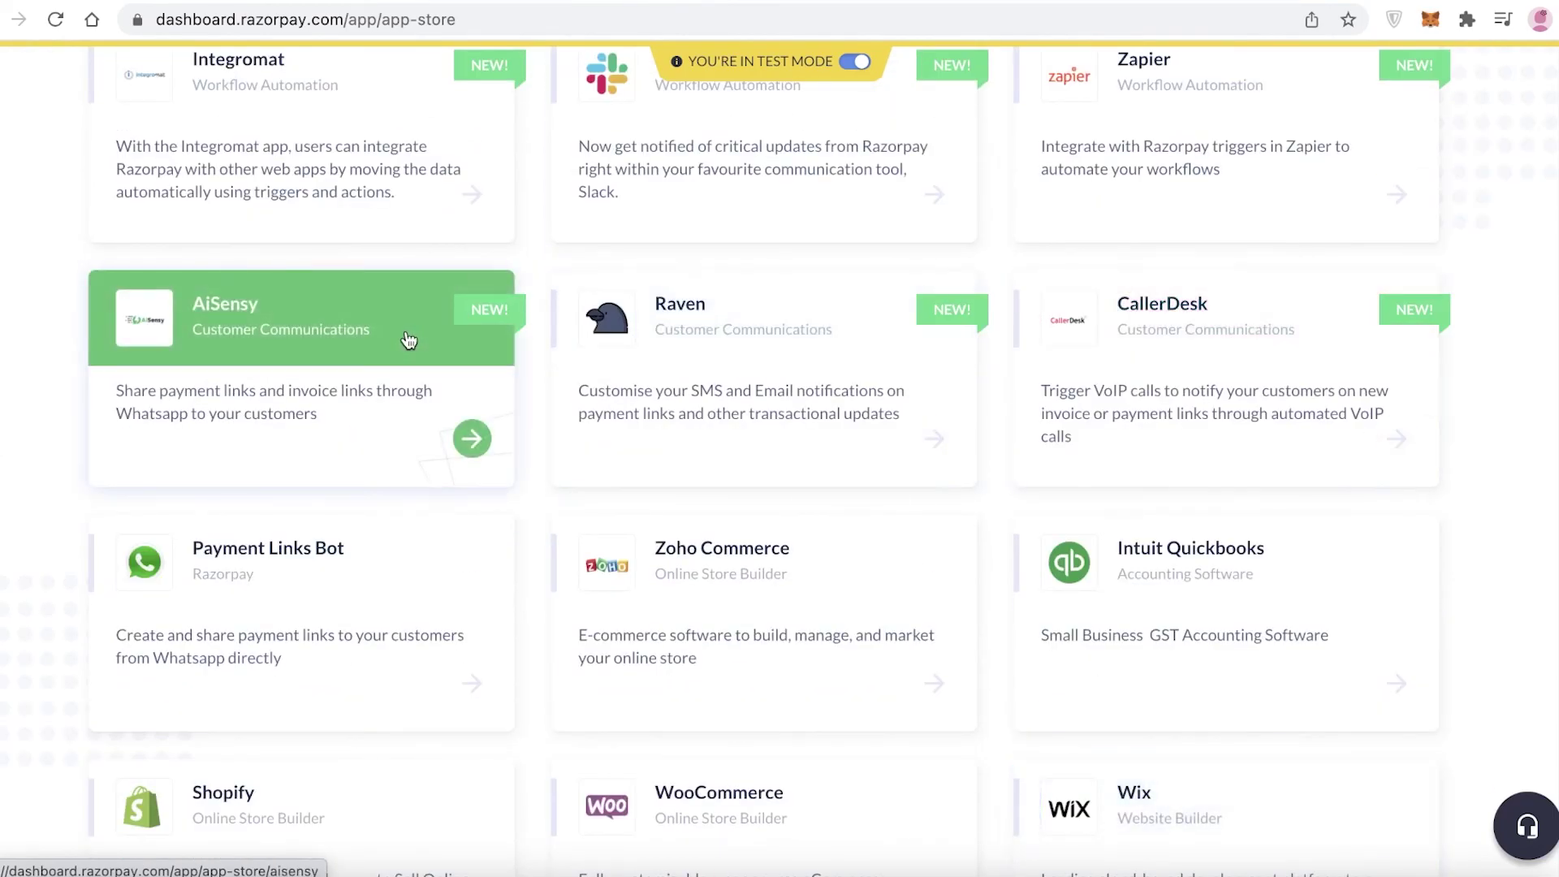
scroll(1437, 384, up, 3)
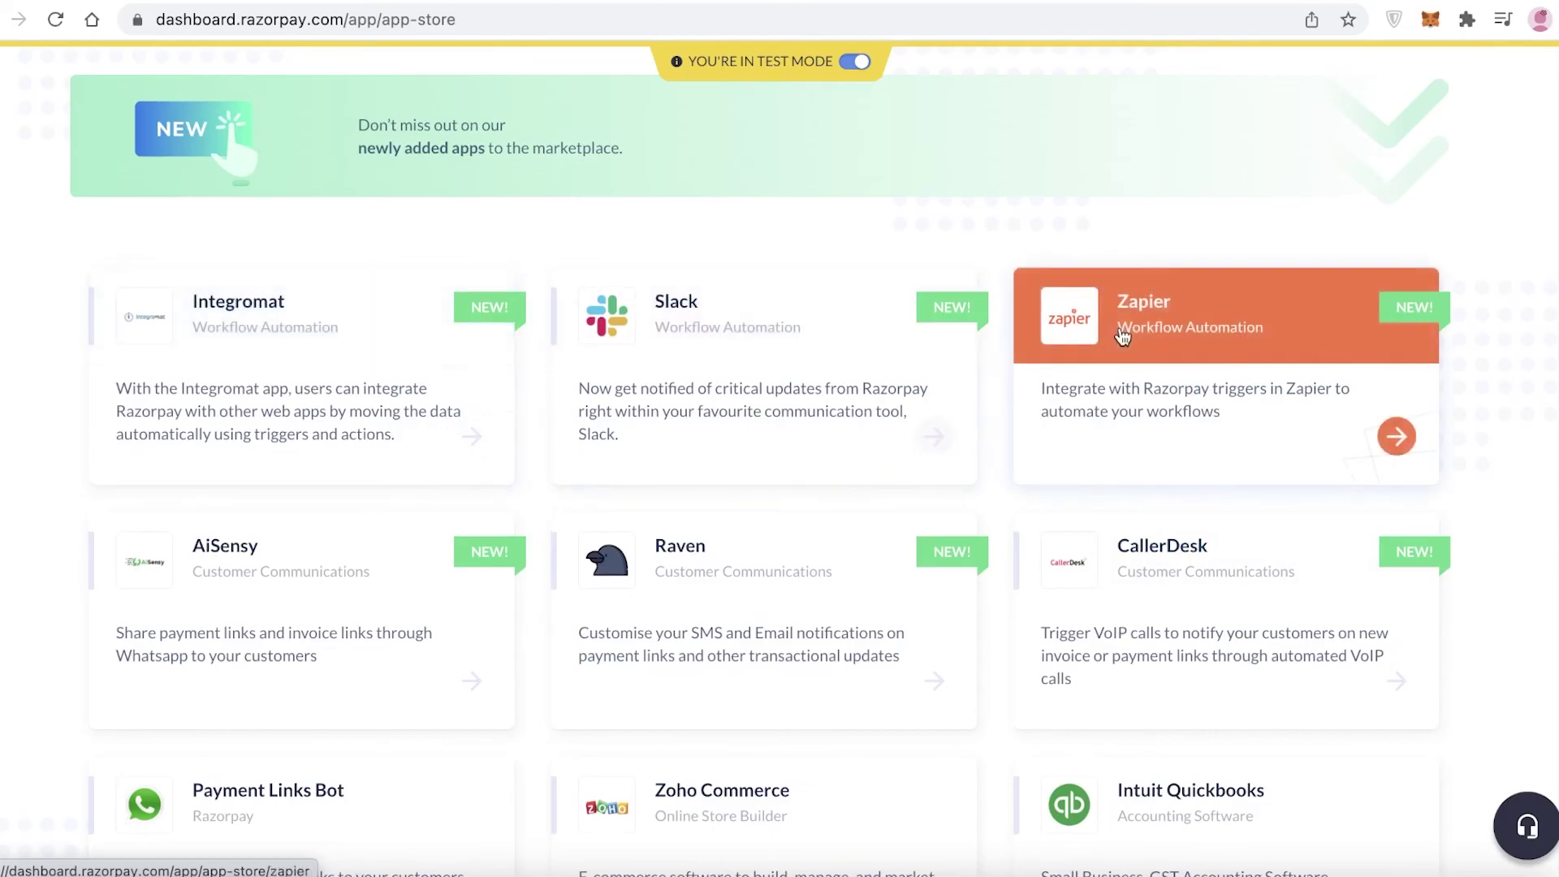
scroll(696, 317, down, 4)
scroll(1464, 294, up, 4)
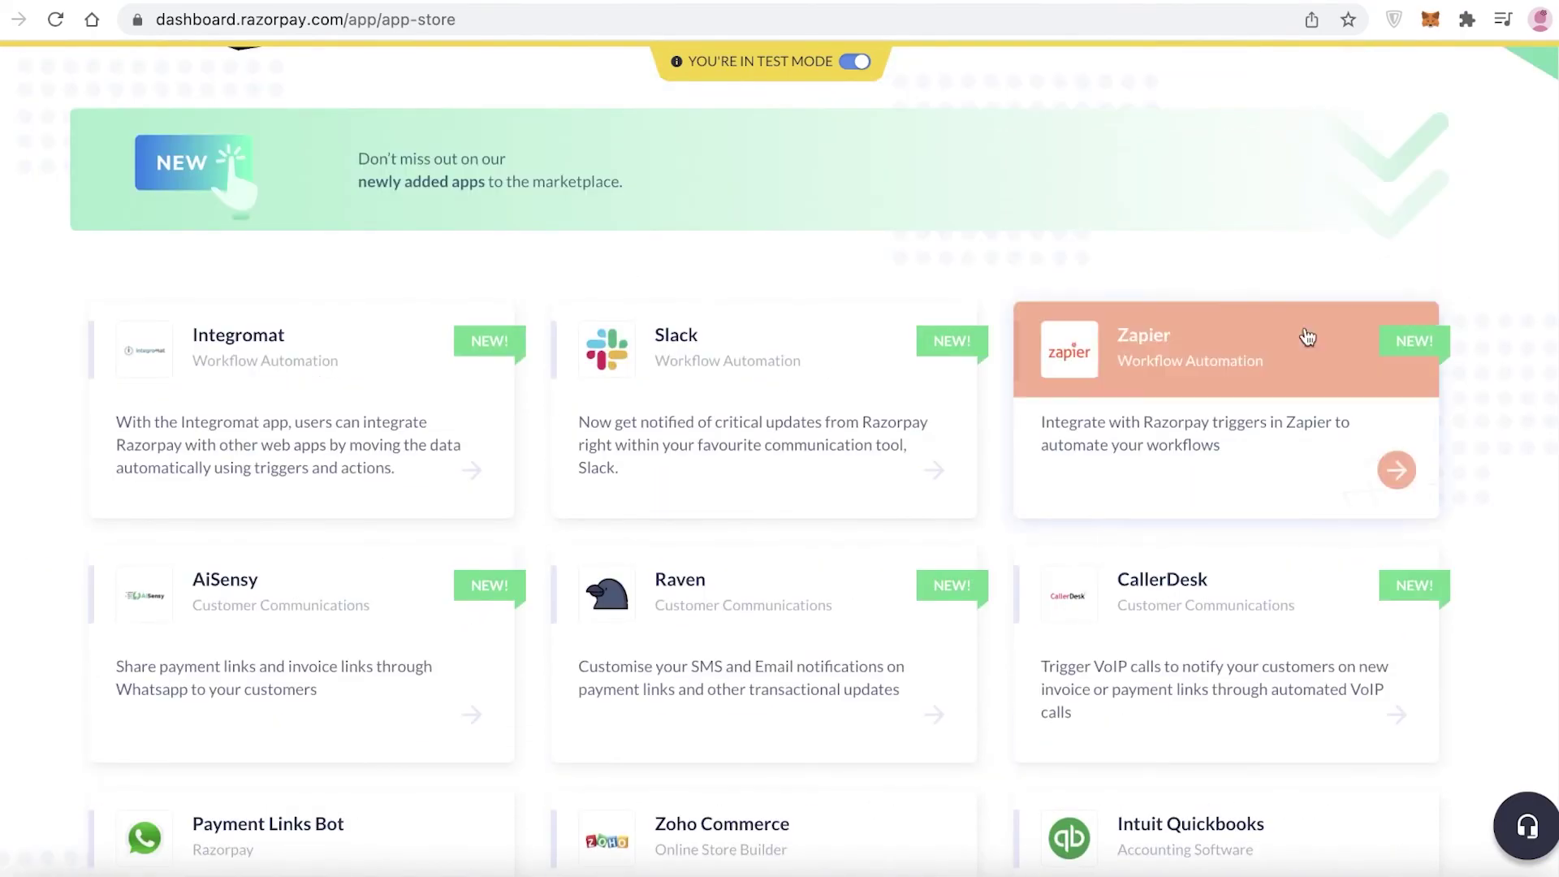
scroll(1011, 300, down, 8)
scroll(997, 302, down, 1)
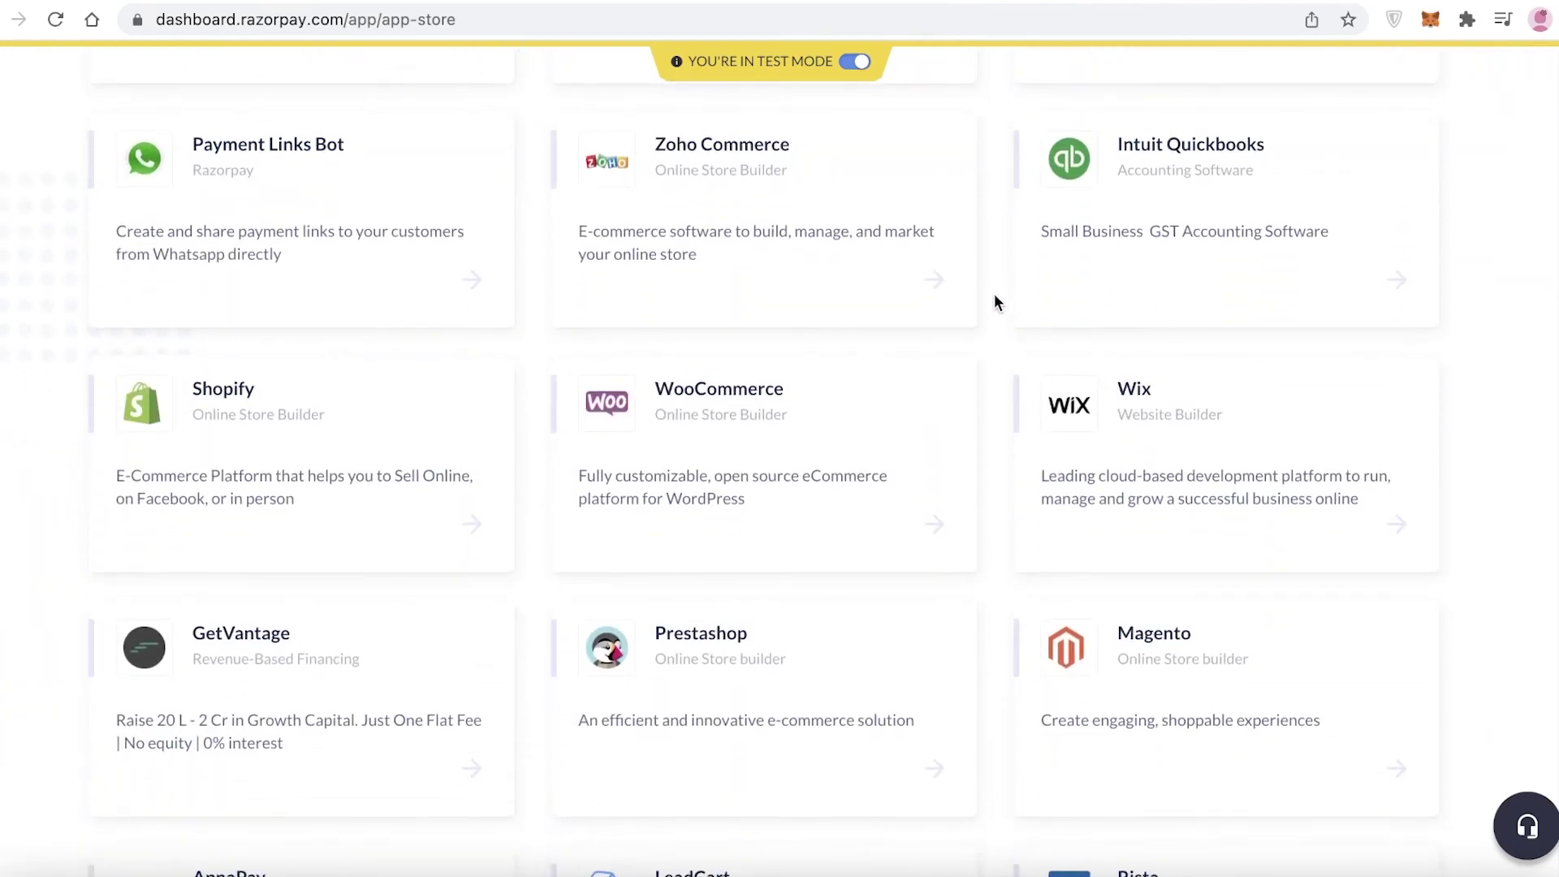